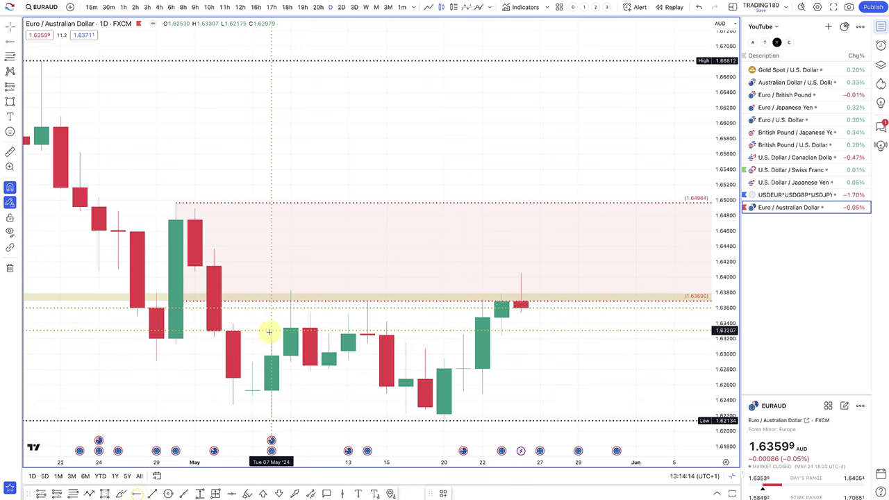
- Mark the 8 May candle's high at 1.63830 with a horizontal ray and switch the chart to the 8-hour timeframe
click(288, 287)
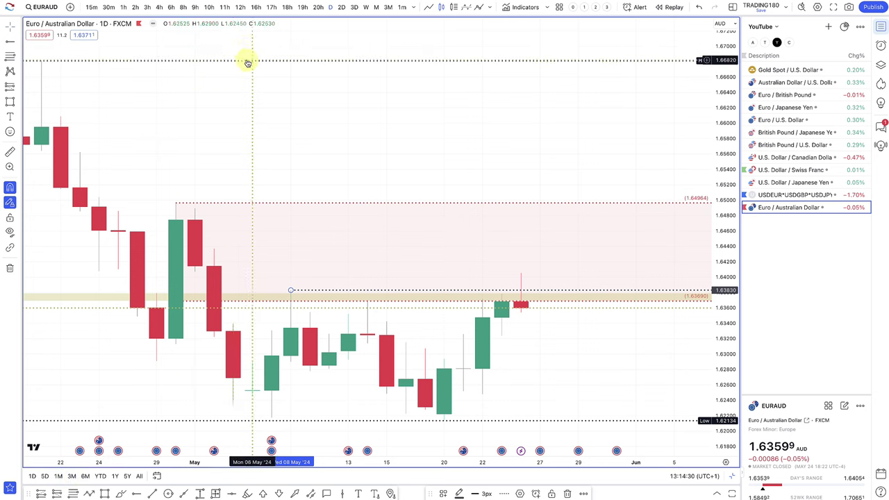
click(182, 7)
scroll(477, 215, down, 4)
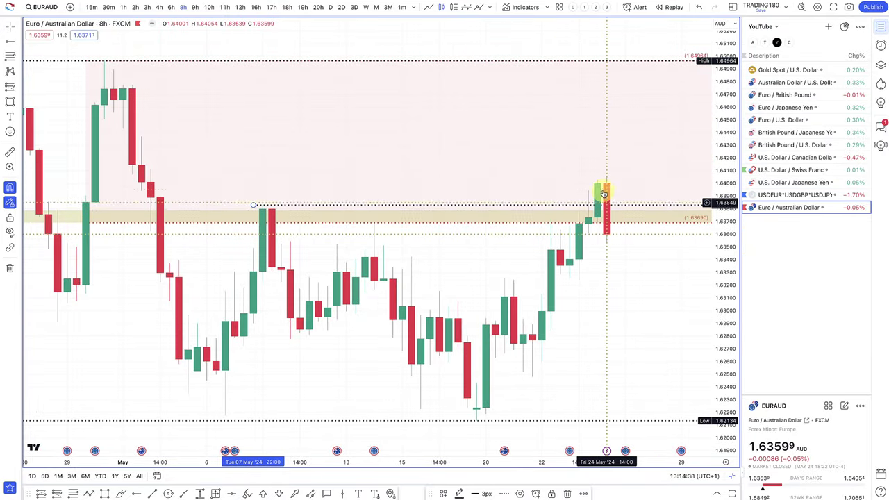
scroll(602, 190, up, 4)
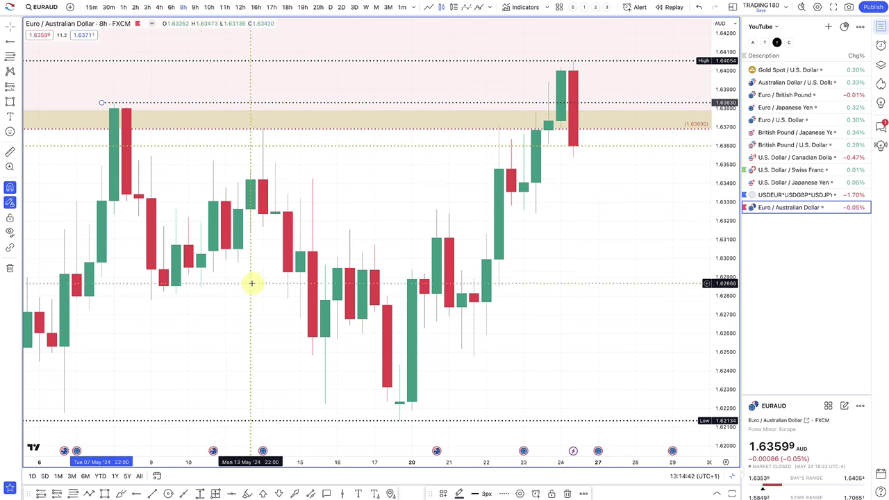
- Place a short position at the close of the 24 May 06:00 candle and set its stop to about 1.64265
click(57, 494)
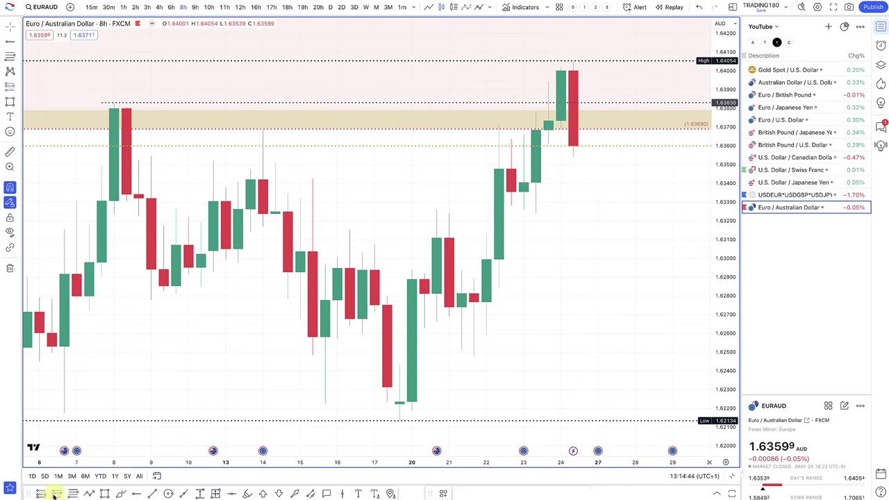
click(560, 76)
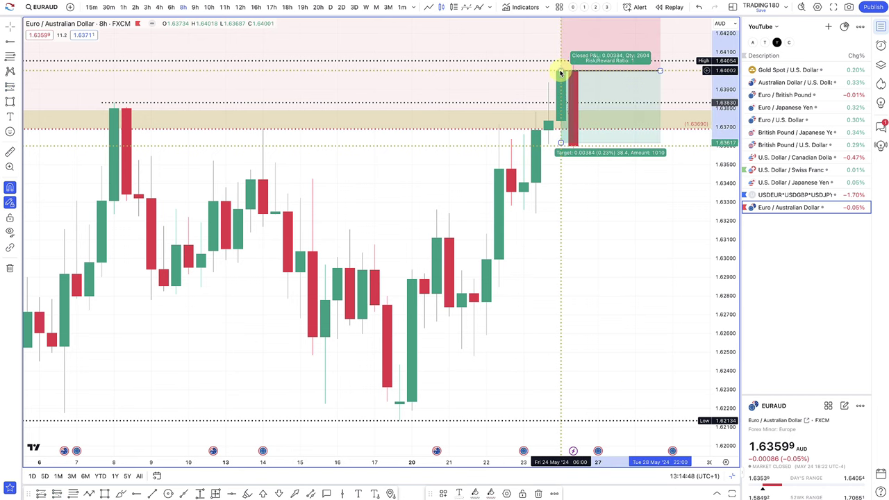
scroll(605, 70, down, 2)
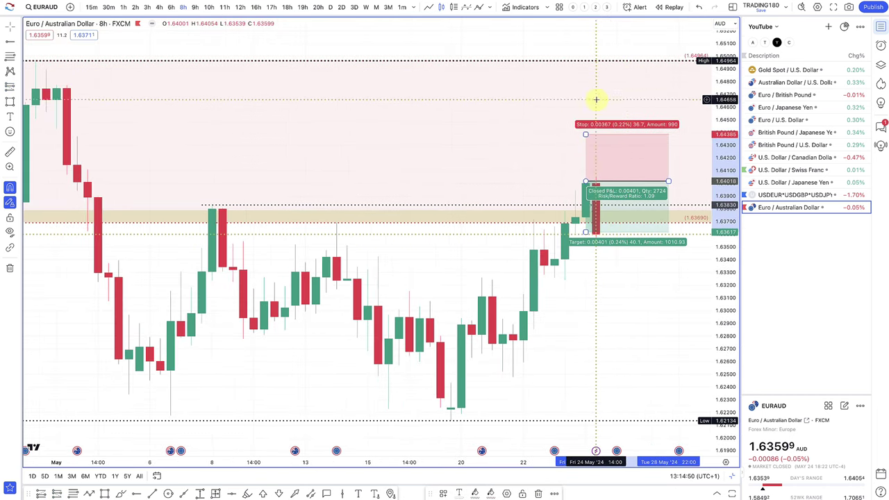
drag(585, 135, 613, 155)
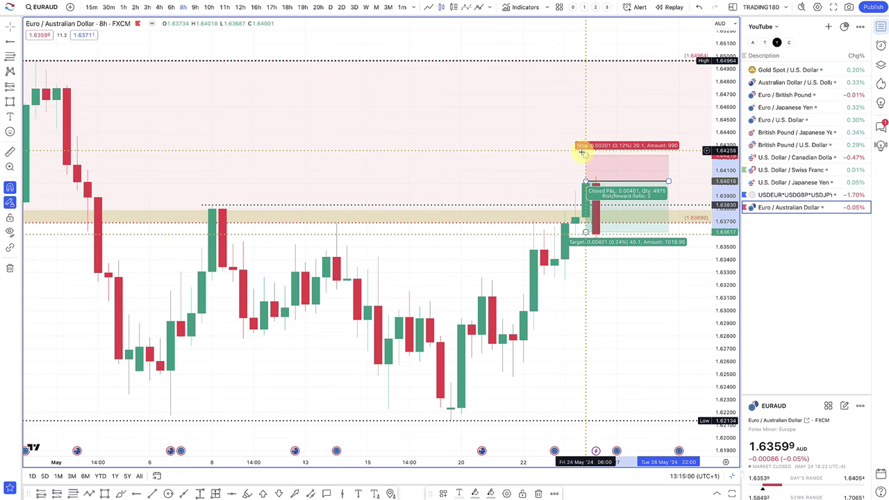
drag(586, 156, 586, 150)
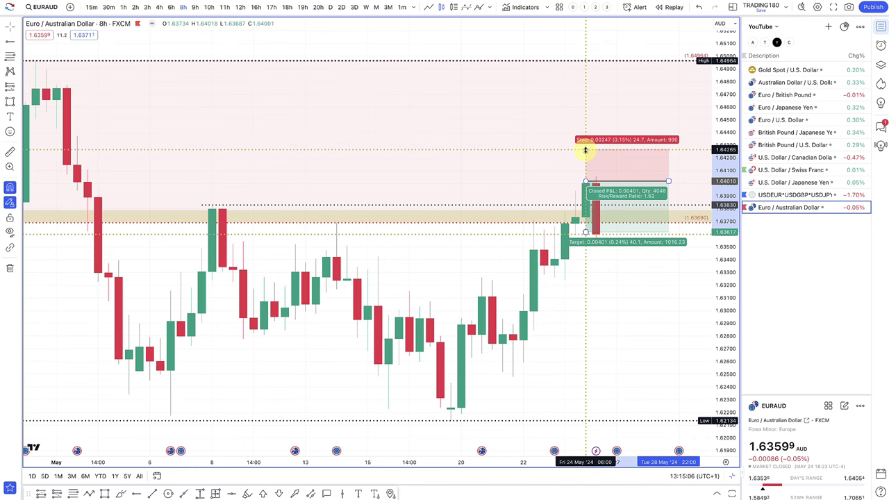
- Adjust the short position's entry to 1.64001 and extend its profit target down to about 1.62544
scroll(588, 202, up, 3)
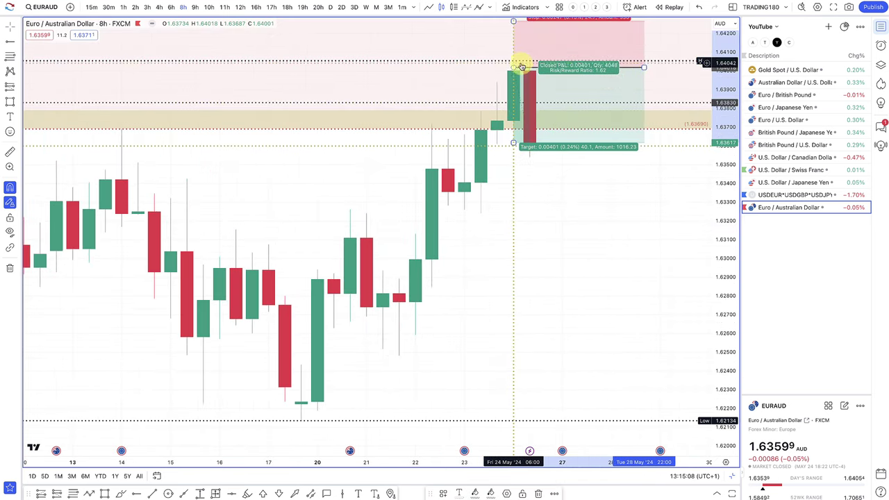
drag(514, 69, 512, 70)
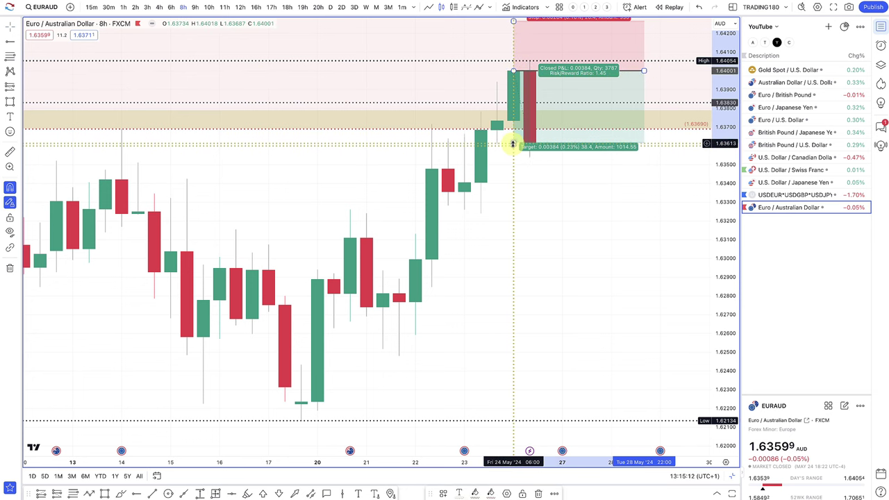
drag(512, 143, 563, 121)
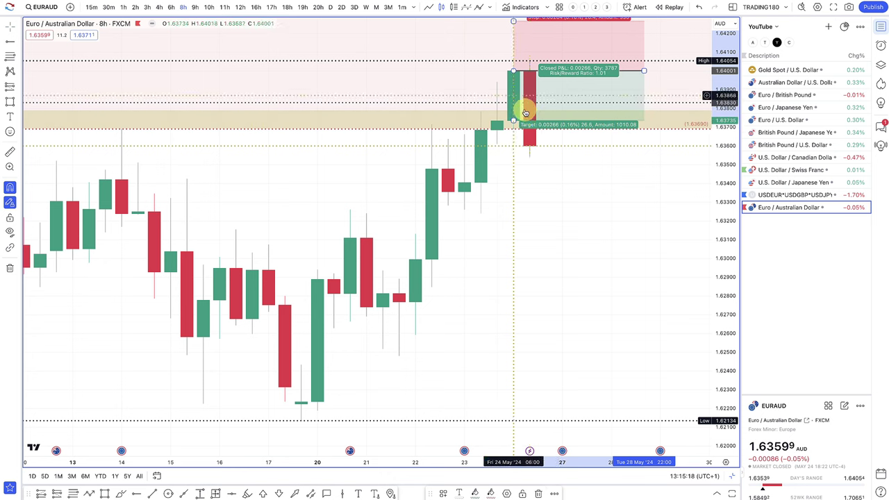
scroll(570, 105, down, 3)
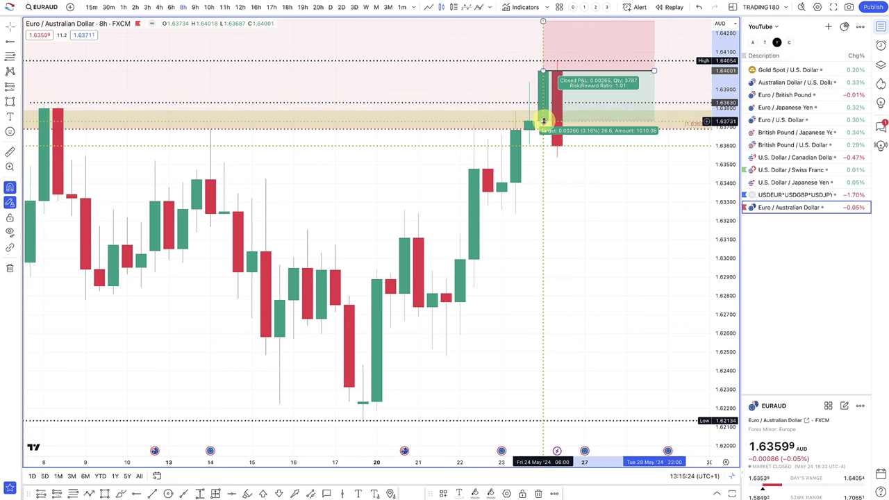
drag(543, 120, 534, 344)
scroll(512, 294, down, 3)
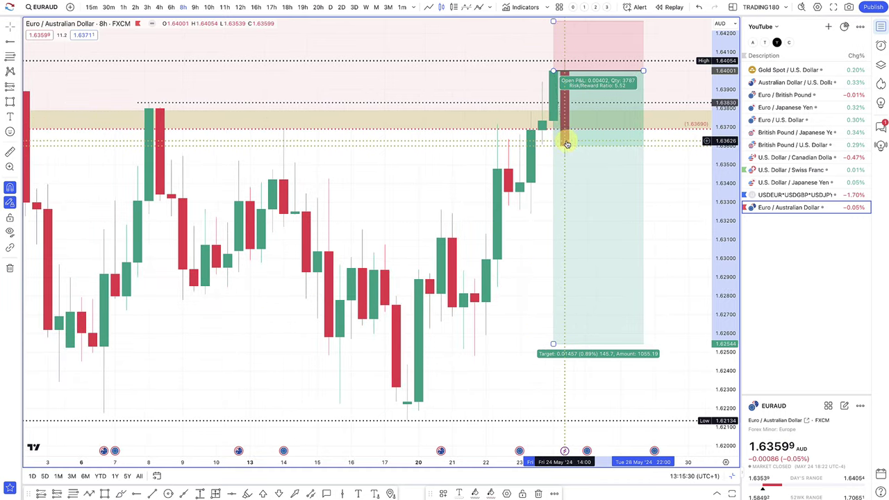
scroll(539, 157, down, 2)
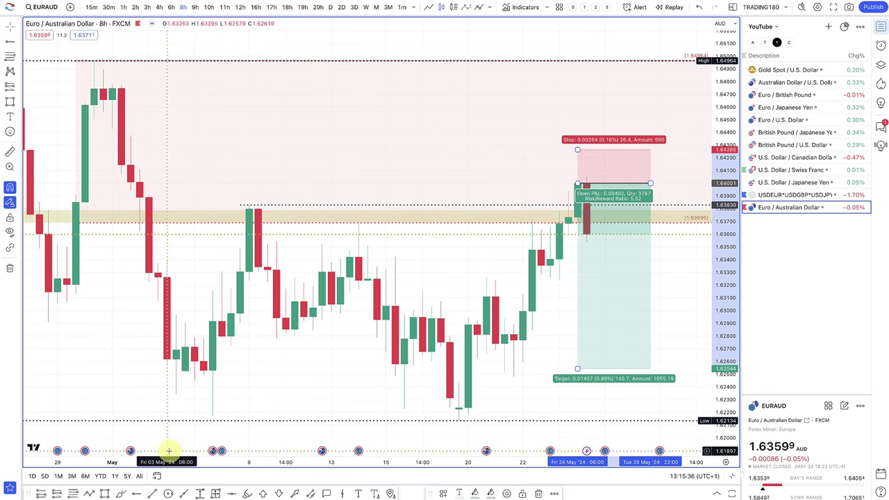
- Draw a small upward arrow in the supply zone and a large arrow from the latest close down to about 1.62581
click(296, 495)
drag(431, 123, 474, 76)
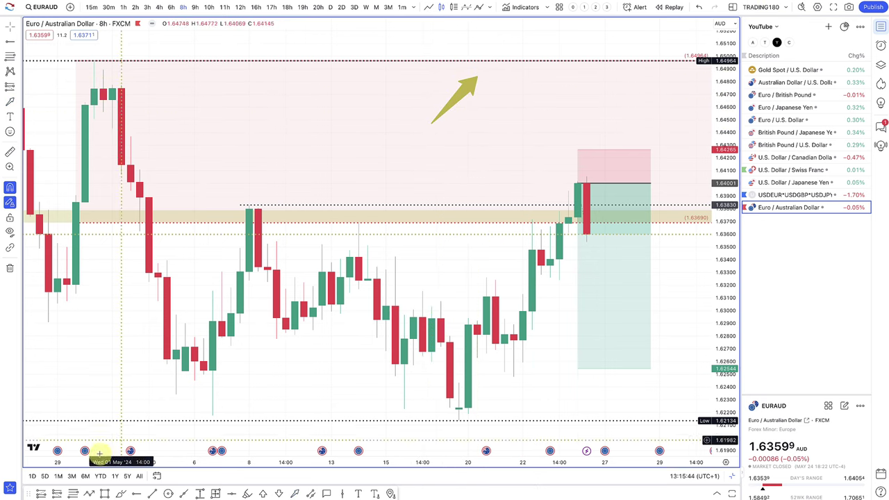
click(295, 494)
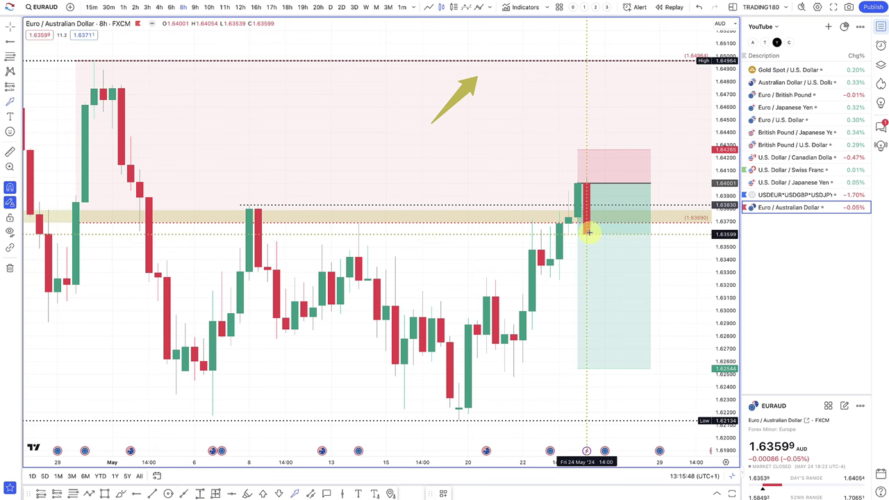
drag(588, 232, 594, 251)
drag(611, 311, 622, 364)
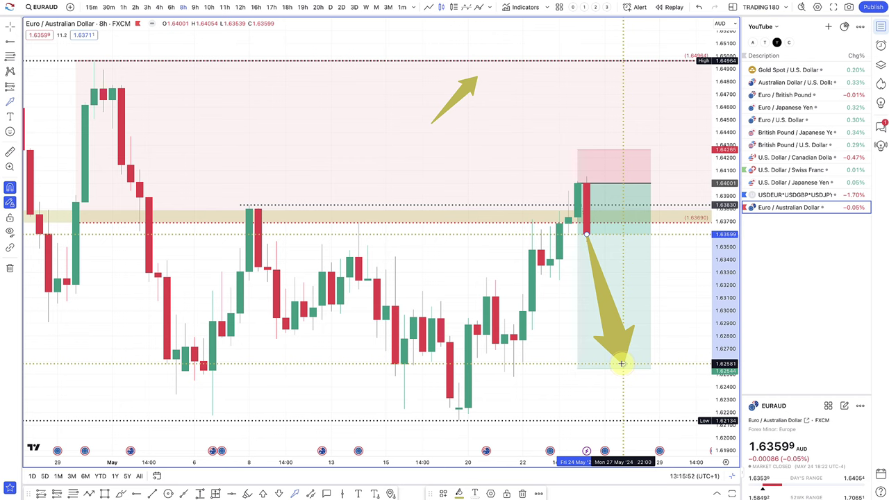
drag(622, 363, 623, 363)
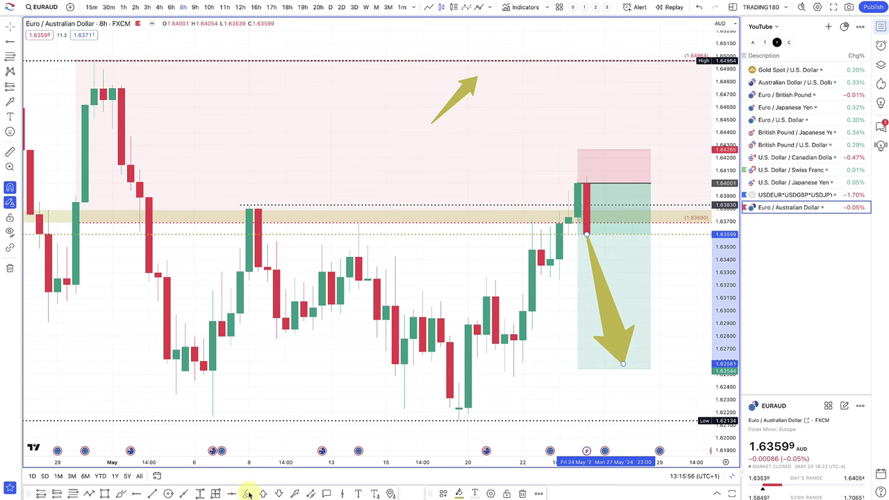
- Draw a small downward arrow beneath the upward one, from about 1.64406 to 1.64068
click(294, 493)
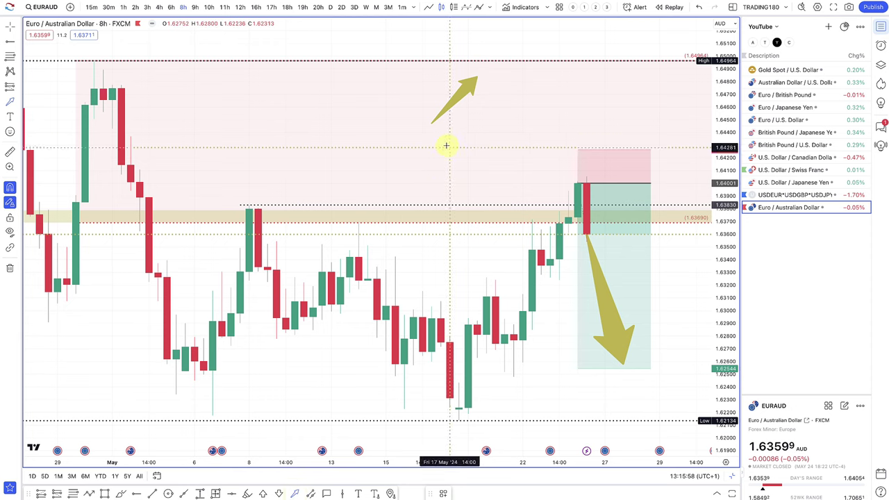
drag(432, 132, 467, 174)
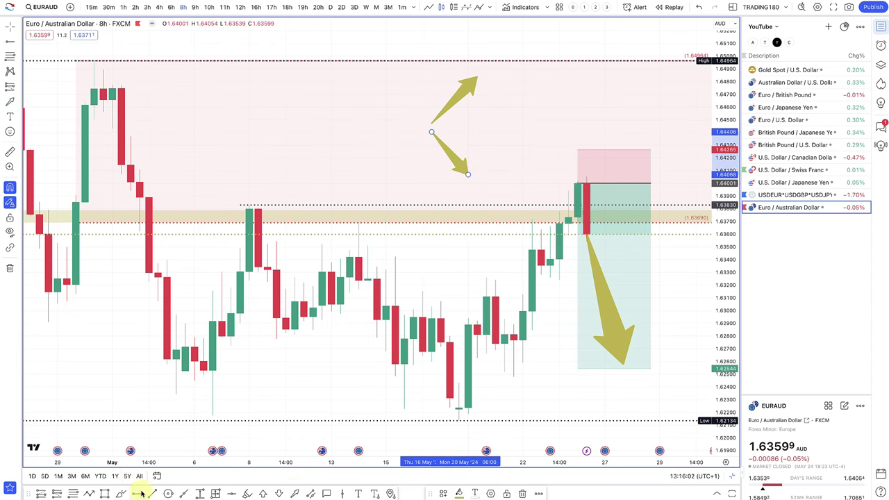
click(295, 493)
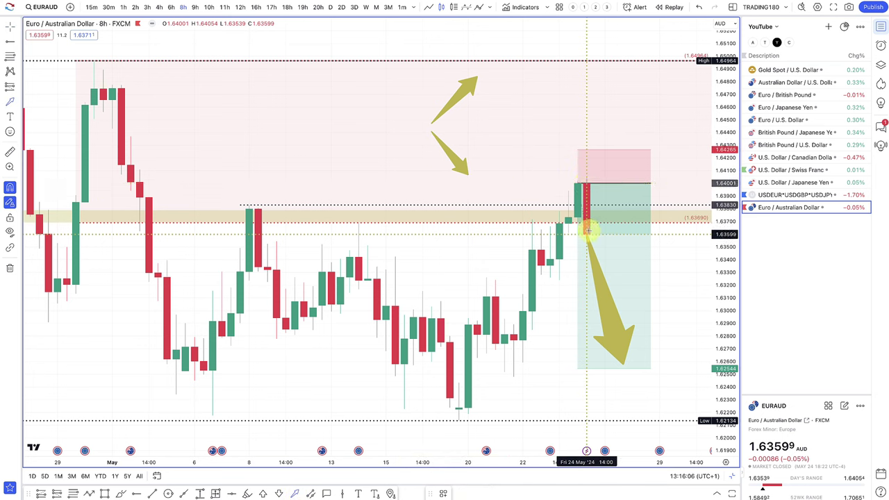
- Delete the short position and all three arrows from the chart
mouse_move(602, 172)
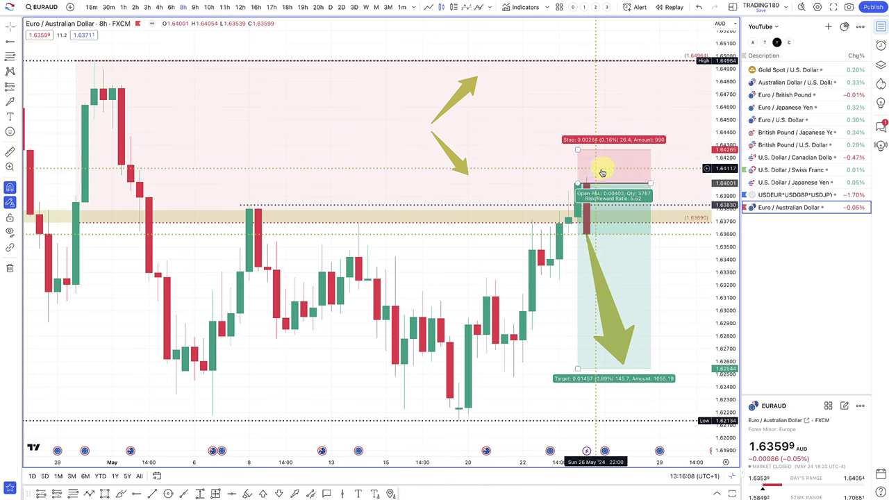
click(597, 167)
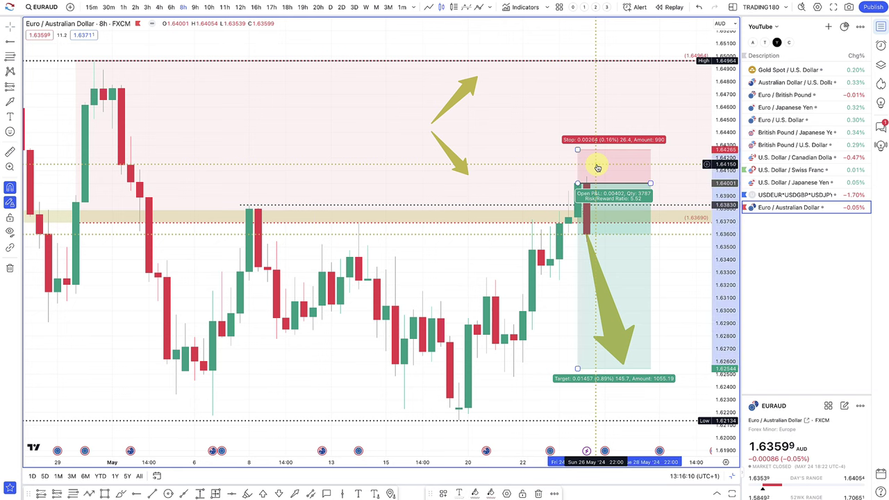
key(Delete)
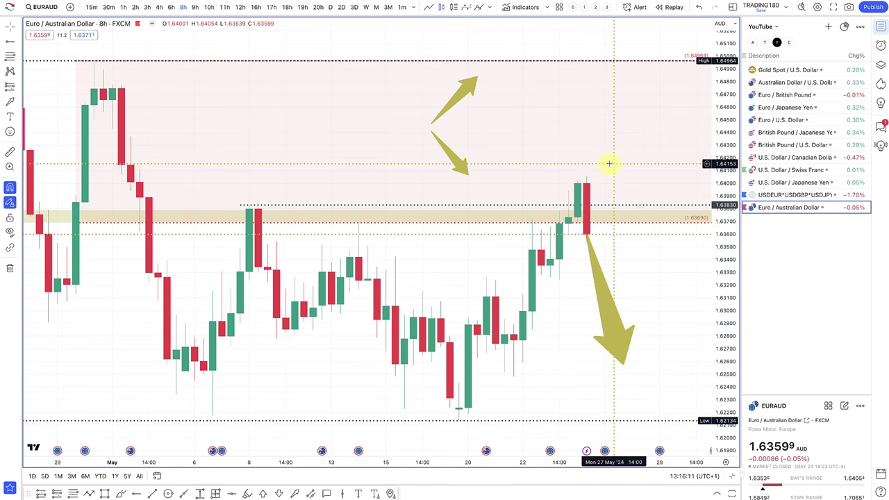
click(595, 262)
key(Delete)
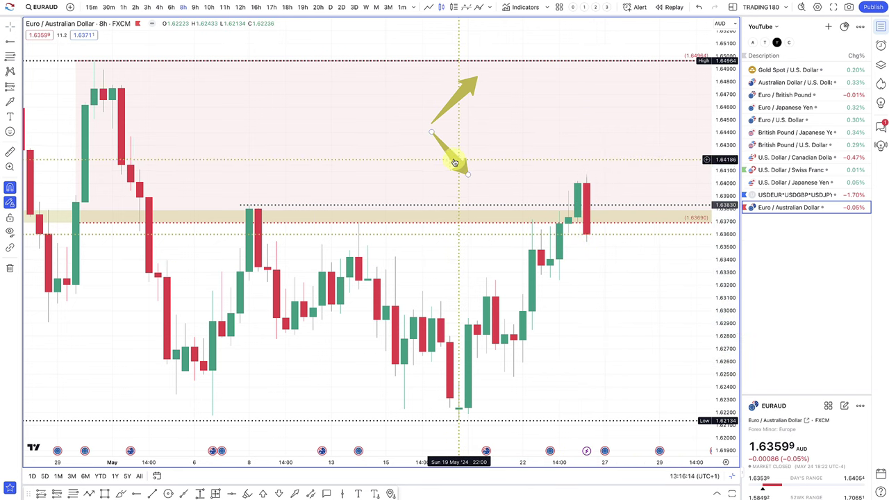
click(455, 162)
key(Delete)
click(463, 96)
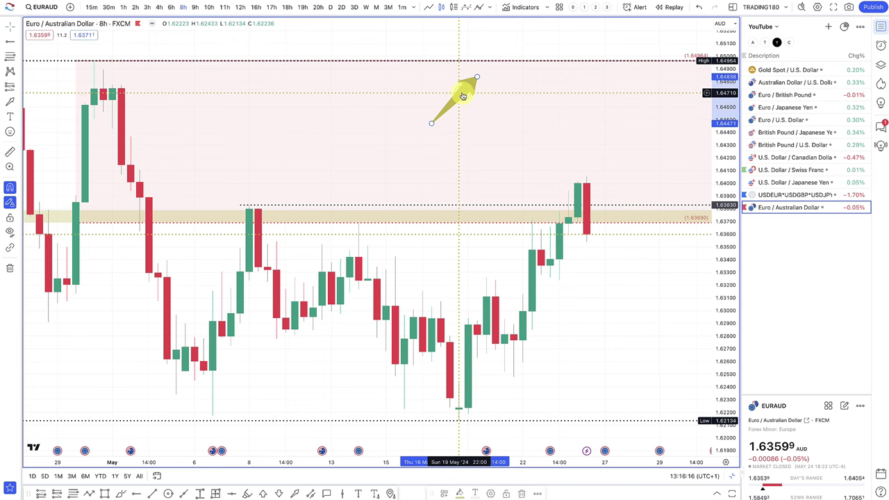
key(Delete)
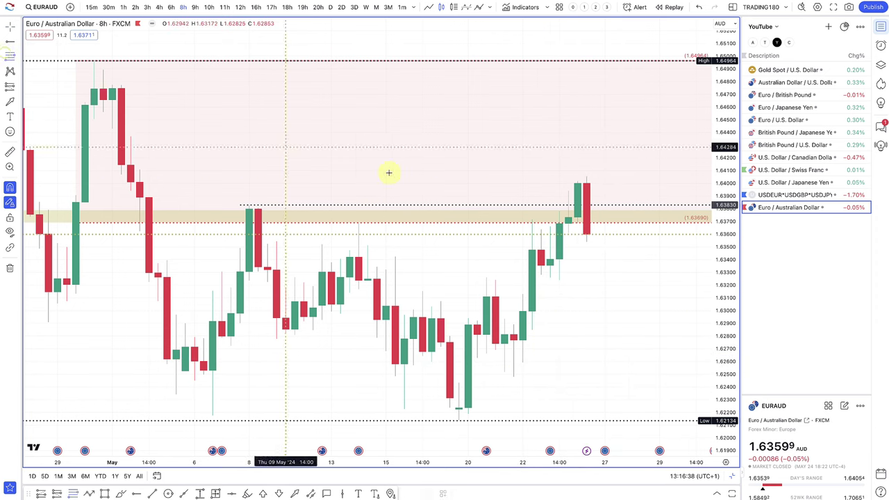
- Draw a Fibonacci retracement from the 24 May high at 1.64054 to the 19 May low at 1.62134 and apply the DISCOUNT ENTRIES 3 template
mouse_move(587, 175)
mouse_down()
mouse_move(537, 299)
mouse_move(458, 421)
mouse_up()
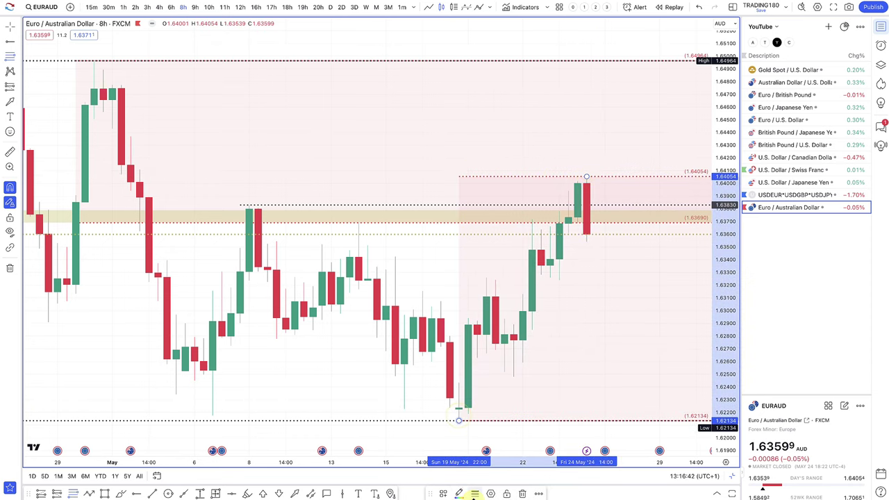
click(444, 493)
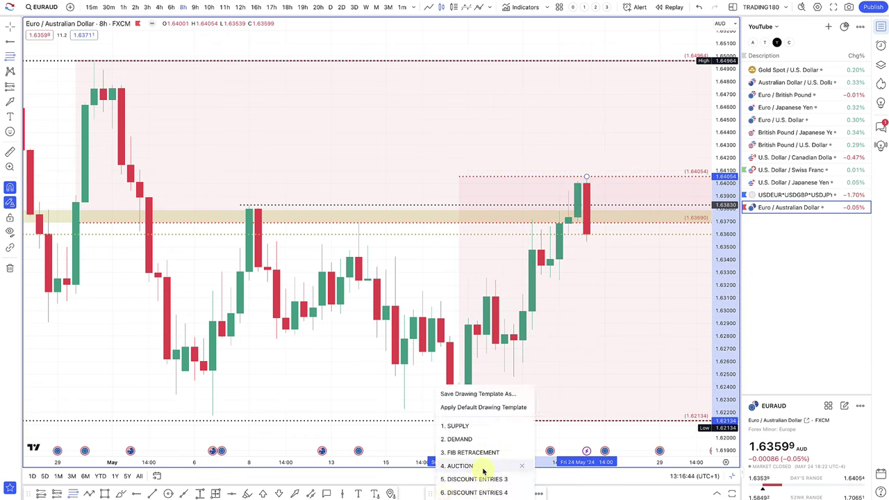
click(482, 481)
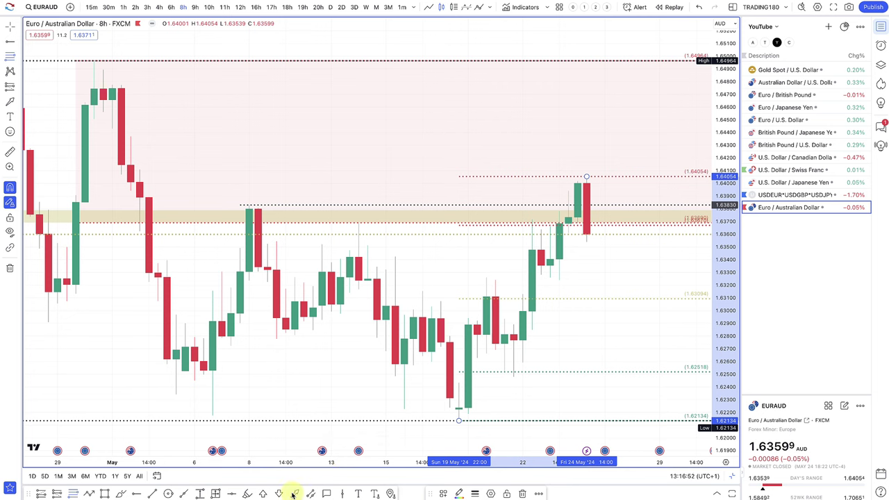
- Draw a large downward arrow from just beside the latest candle, at about 1.63561, to the 1.62518 retracement level
click(592, 238)
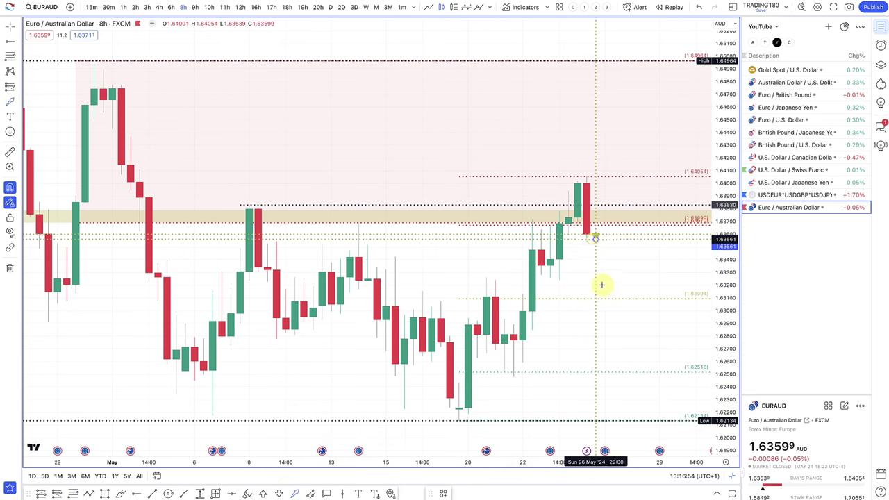
click(629, 372)
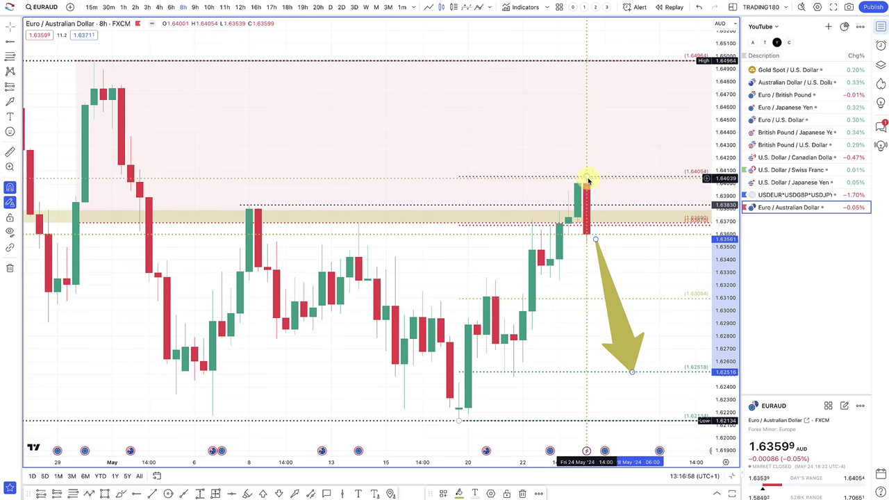
scroll(599, 201, down, 1)
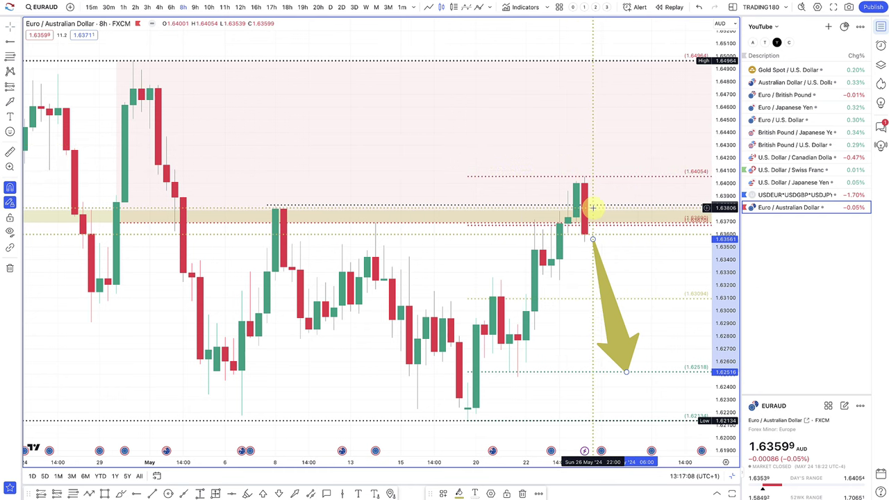
scroll(592, 204, down, 2)
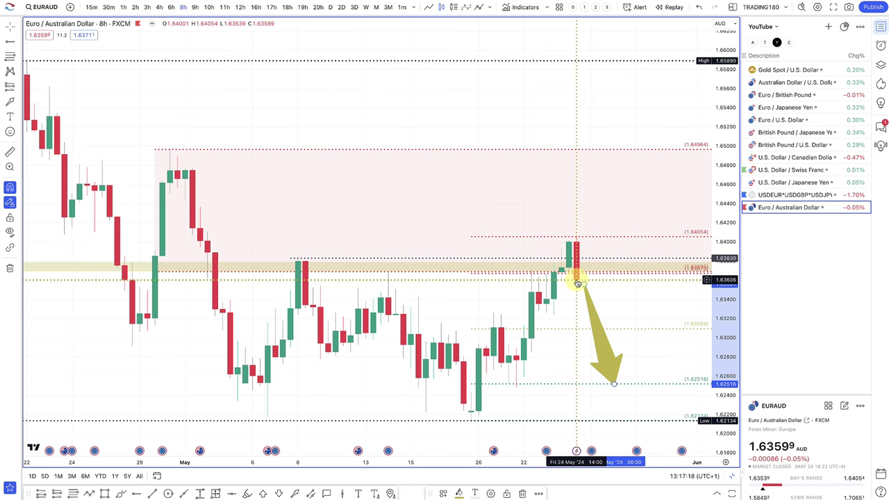
drag(580, 284, 584, 286)
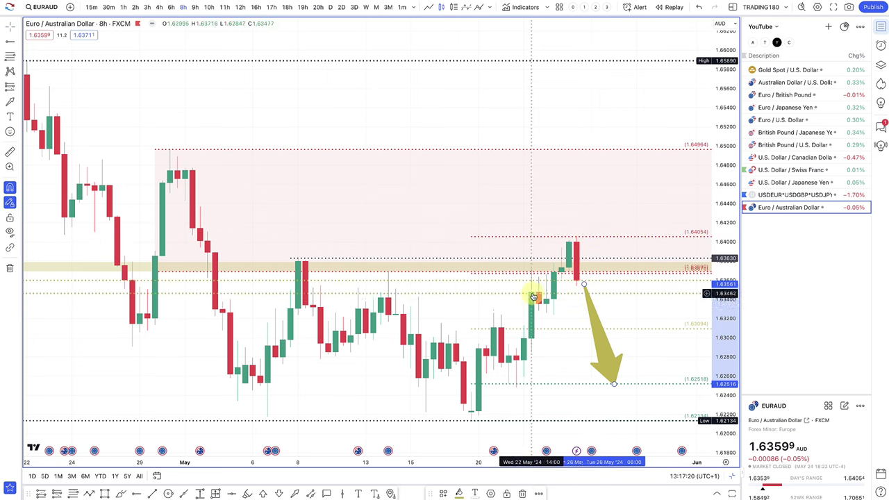
scroll(447, 269, down, 1)
scroll(448, 269, down, 1)
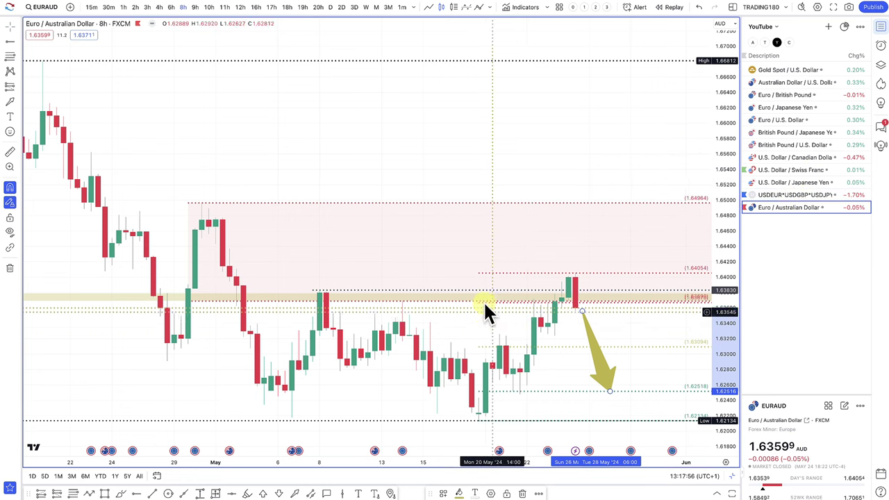
scroll(486, 306, down, 1)
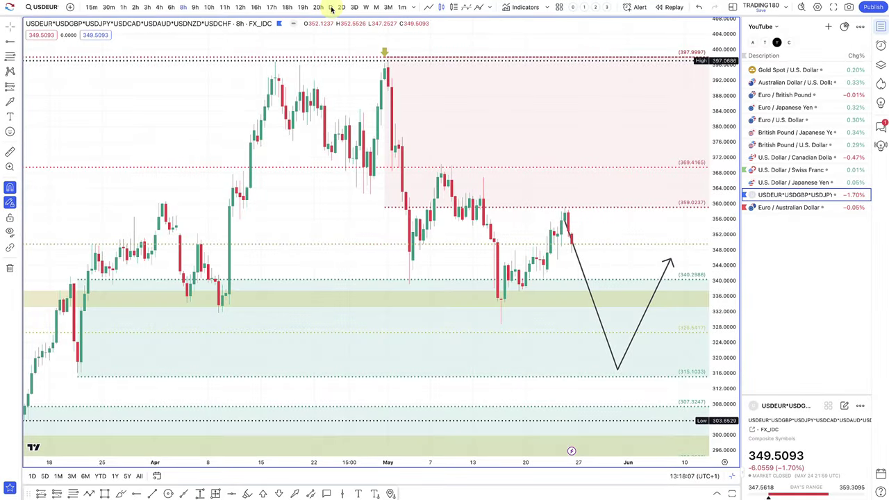
- Set the U.S. dollar composite chart to the daily timeframe and raise the projected path's low point to about 332.5
click(331, 9)
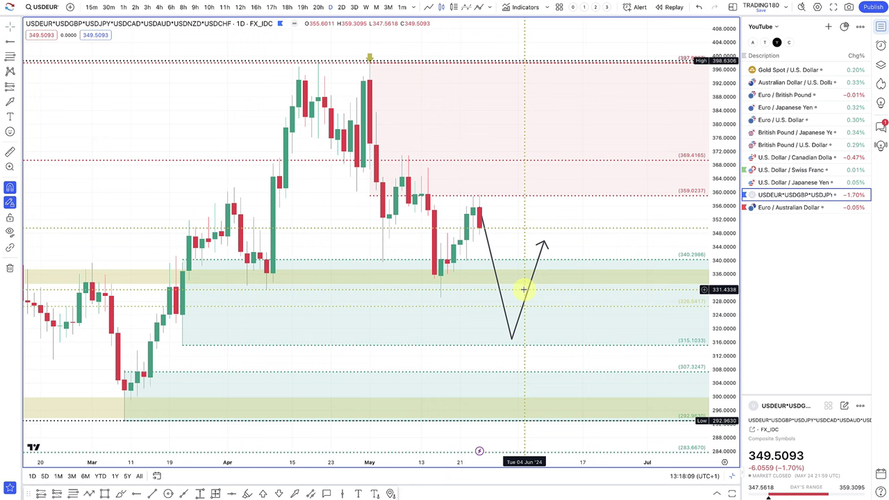
right_click(512, 309)
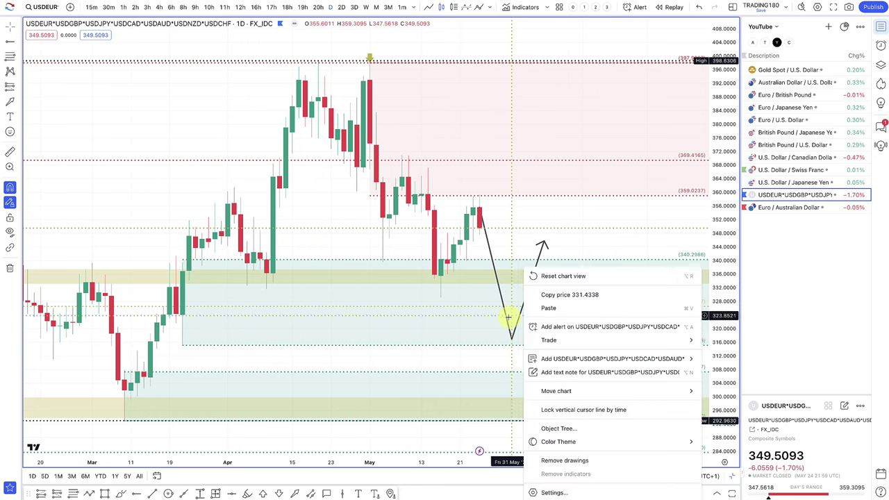
drag(511, 339, 507, 284)
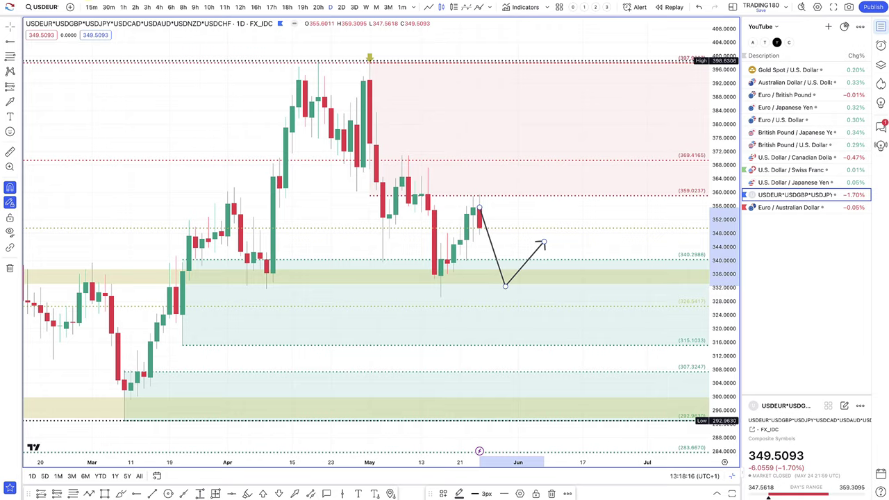
- Switch to Discord and read the Federal Reserve rate-cut news in the united-states channel
key(super+Tab)
scroll(132, 326, down, 2)
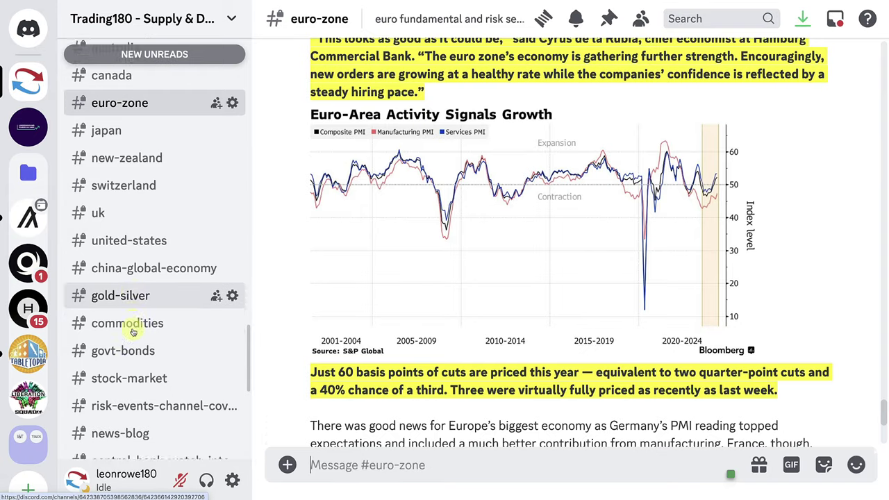
click(135, 226)
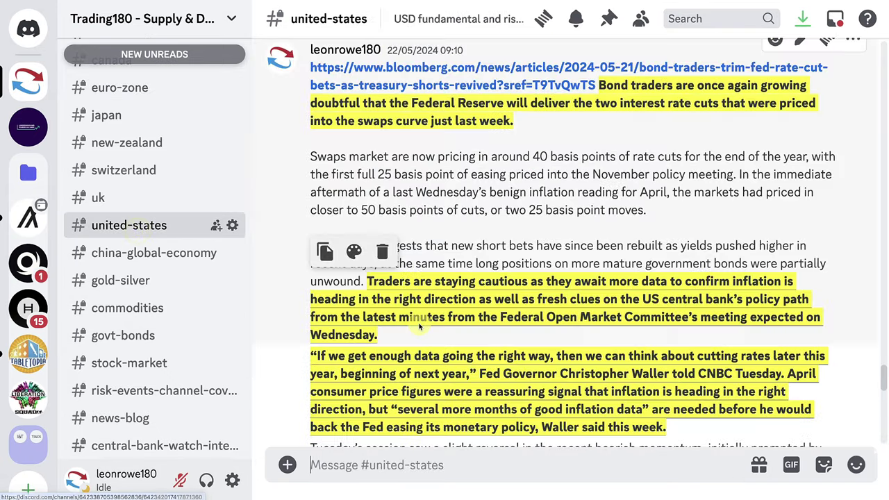
scroll(452, 323, down, 1)
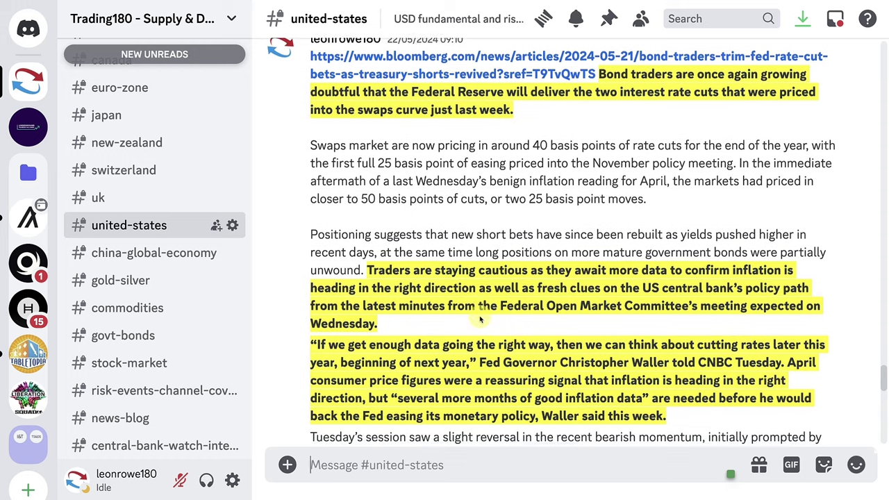
scroll(479, 320, up, 1)
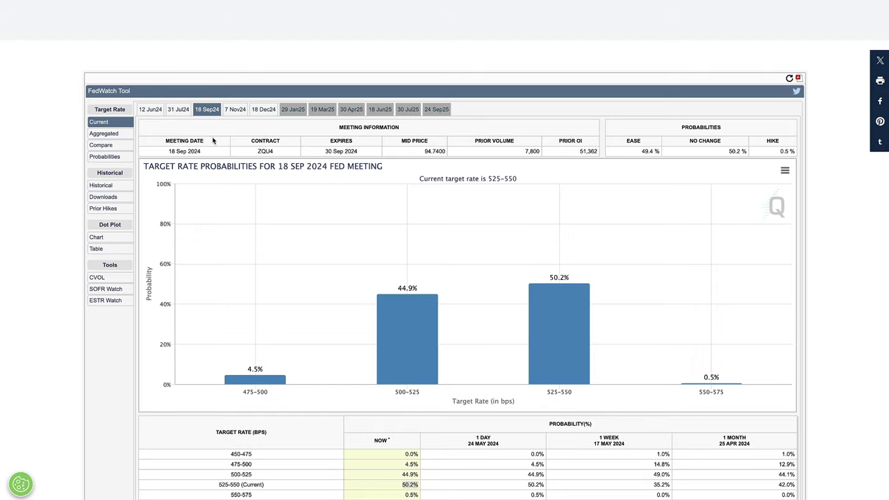
- On the CME FedWatch page, examine the 18 Sep 2024 target rate probabilities, comparing the current figures with one week earlier
scroll(144, 113, up, 5)
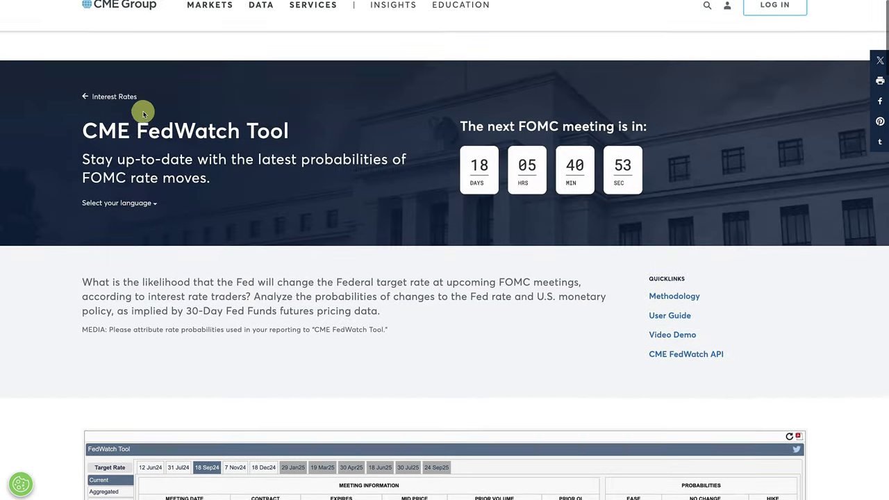
scroll(260, 168, down, 3)
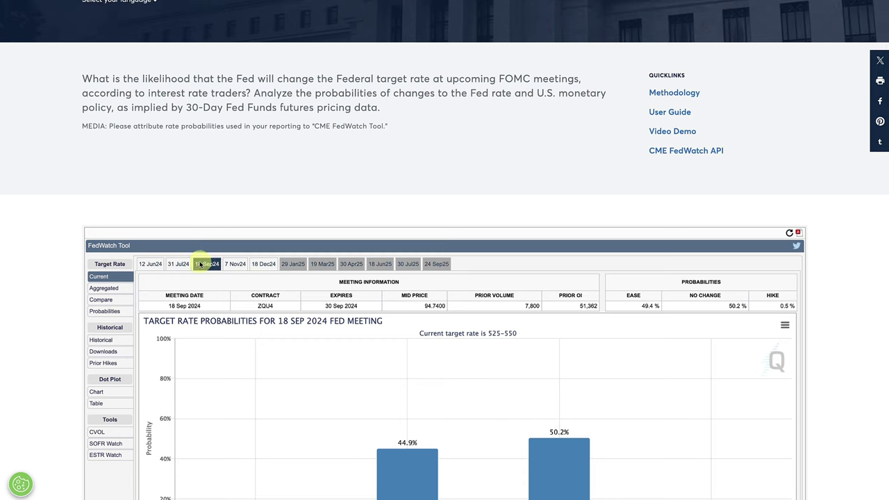
scroll(71, 315, down, 4)
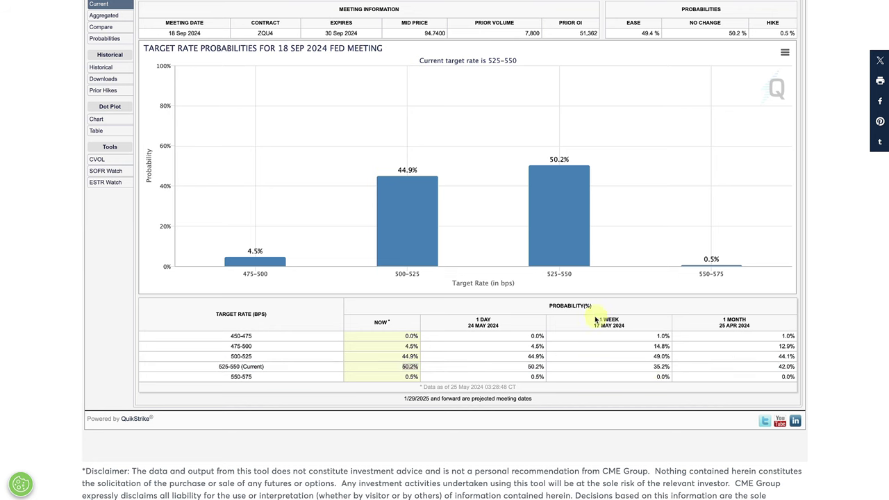
double_click(657, 366)
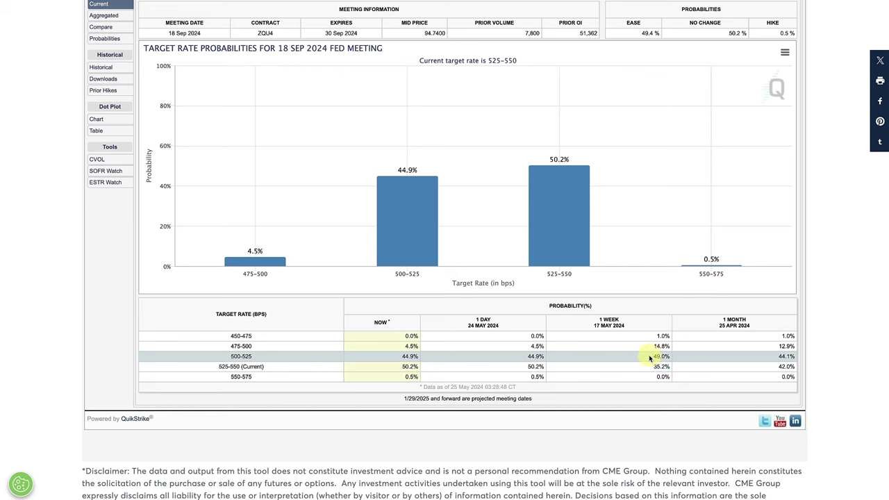
drag(649, 357, 669, 359)
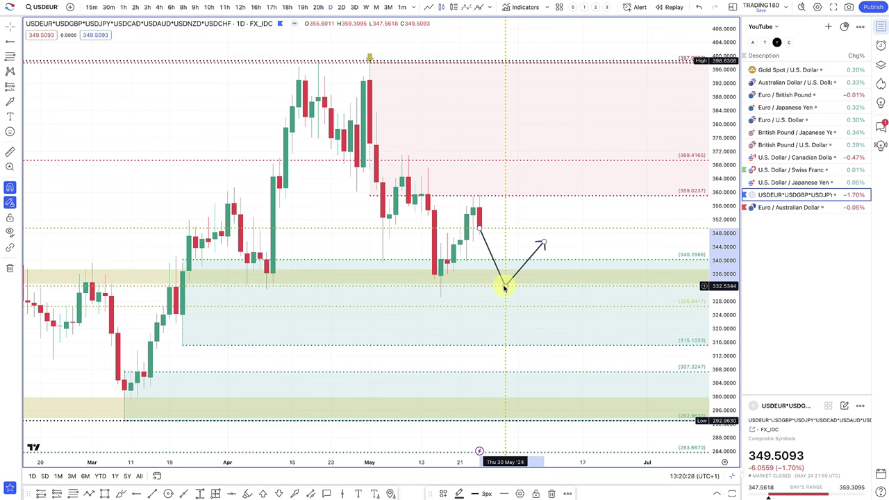
- On the dollar composite chart, reshape the projected path with its low at about 304 and its arrowhead at about 387
drag(506, 285, 496, 266)
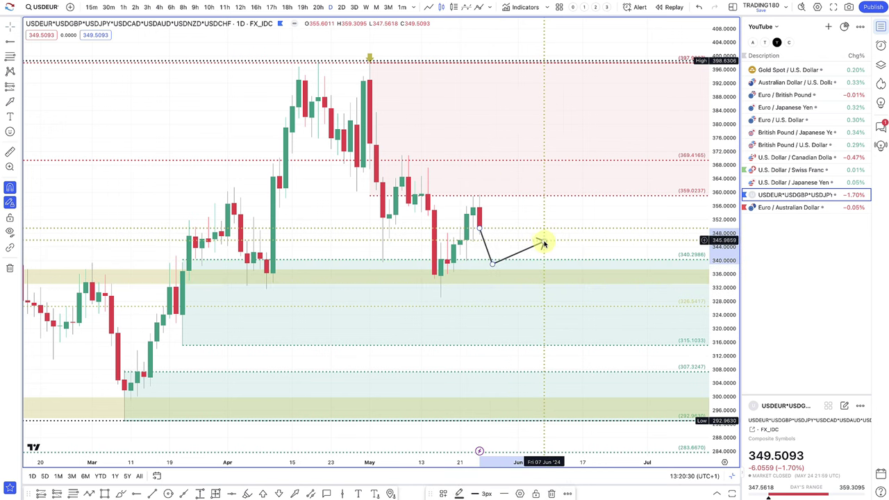
drag(545, 243, 561, 102)
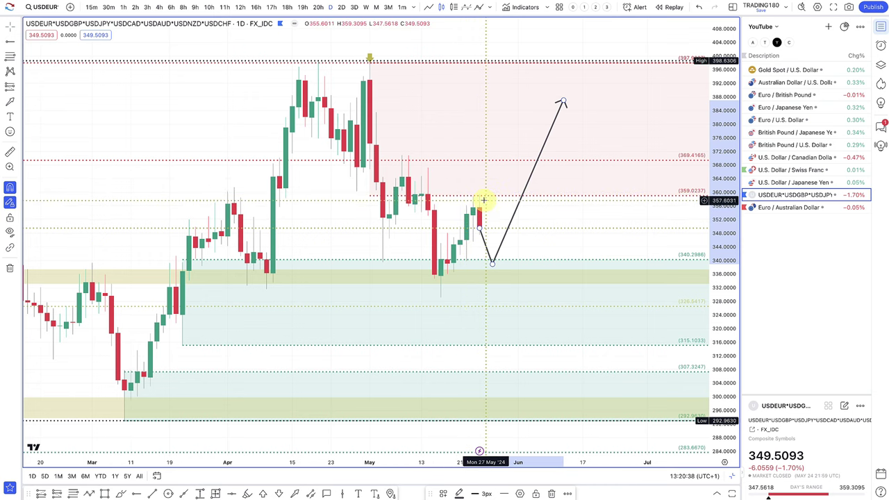
drag(492, 263, 514, 379)
scroll(532, 375, down, 2)
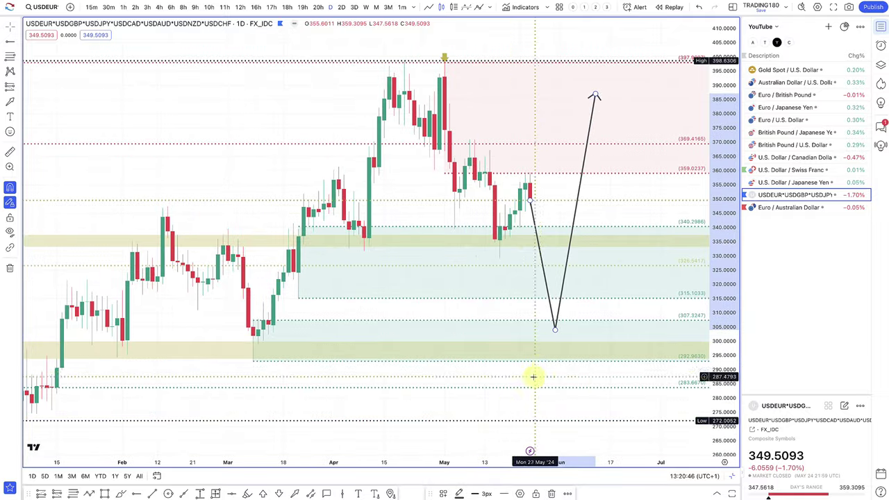
- Show the year-to-date range and move the projected path's low point to the 315.1033 demand level
click(100, 476)
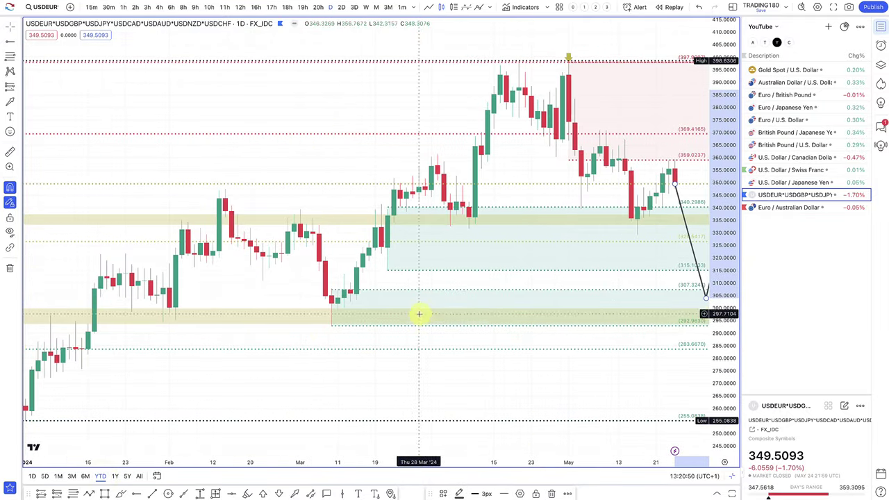
scroll(655, 283, down, 3)
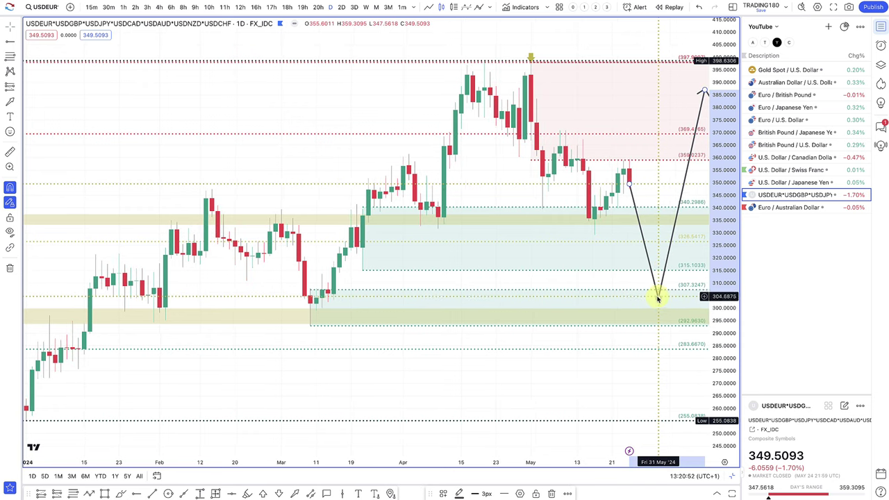
drag(657, 297, 653, 303)
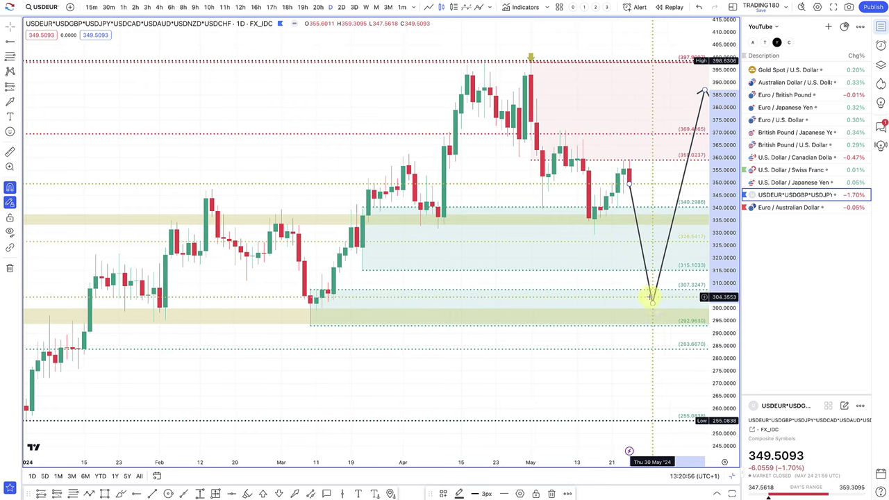
drag(652, 303, 647, 269)
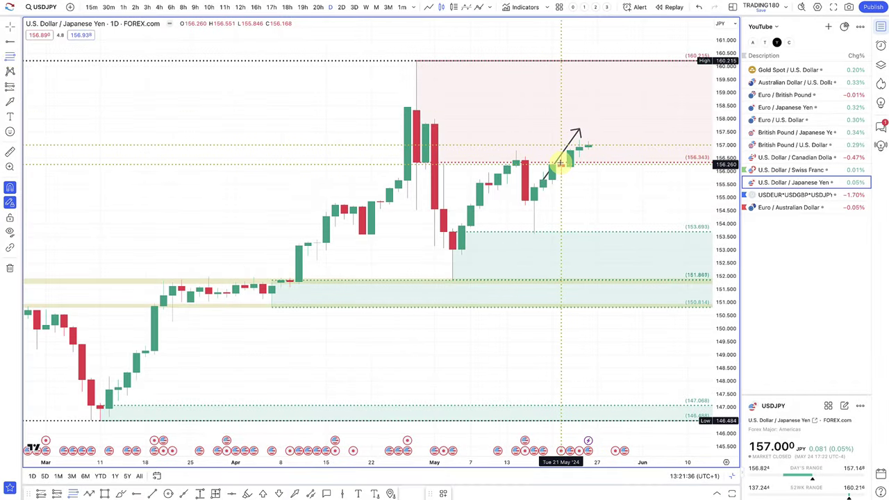
- Draw a USDJPY zone from the 21 May open at 156.260, apply the DEMAND template and extend it to the 16 May low at 153.600
click(561, 175)
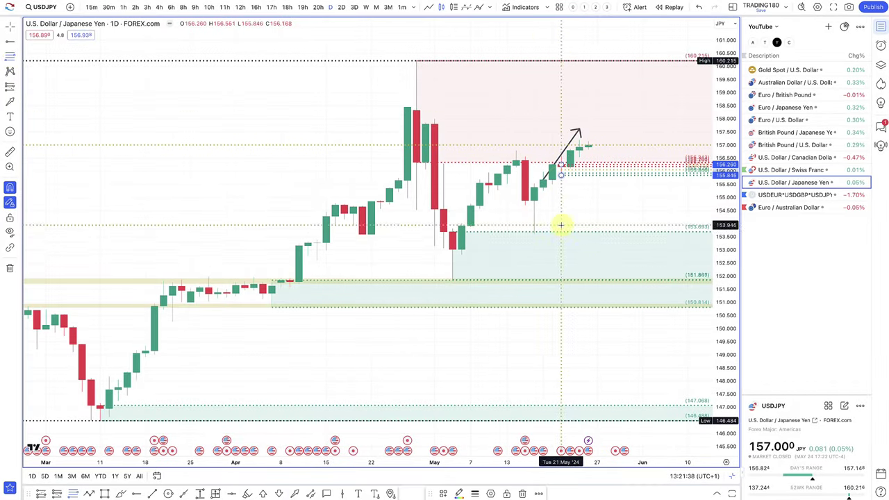
click(442, 494)
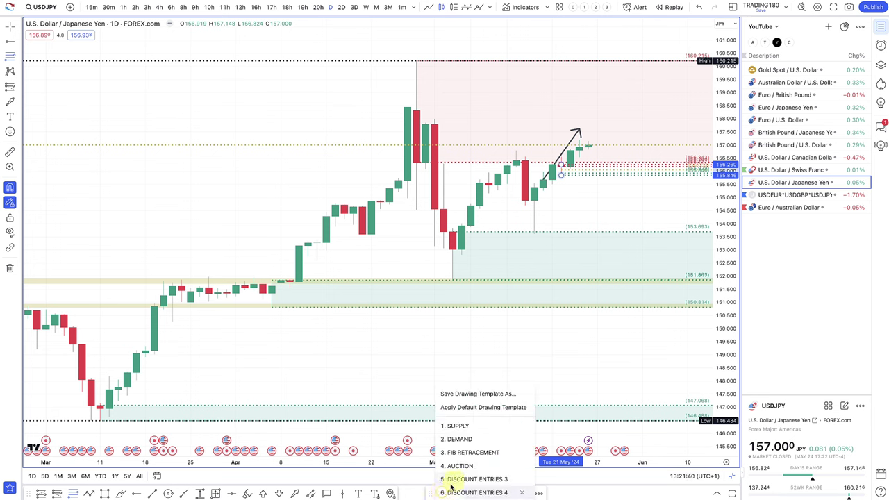
click(459, 439)
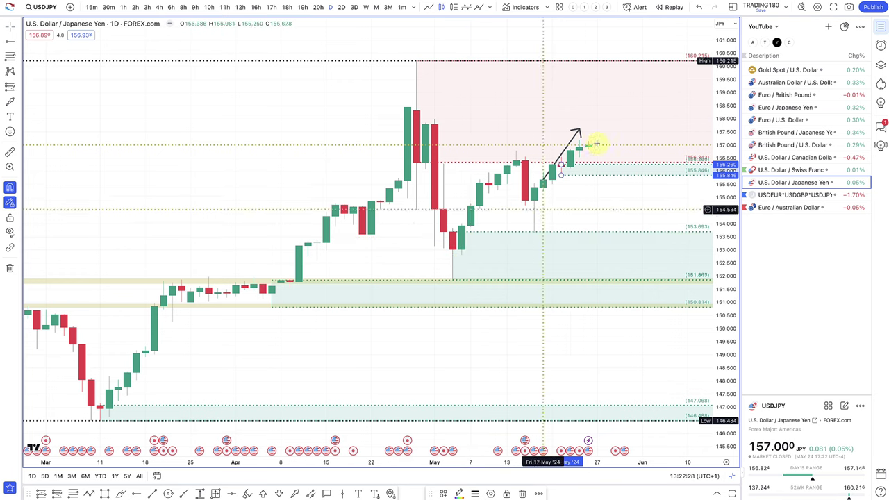
drag(560, 178, 489, 231)
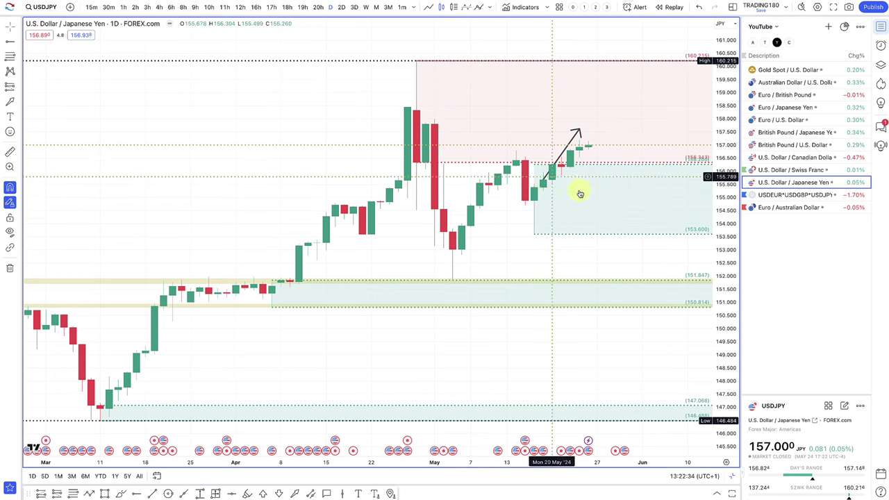
- Draw a projected path from the latest candle at 157.000 down to 153.600 and back up to about 156.93
click(93, 494)
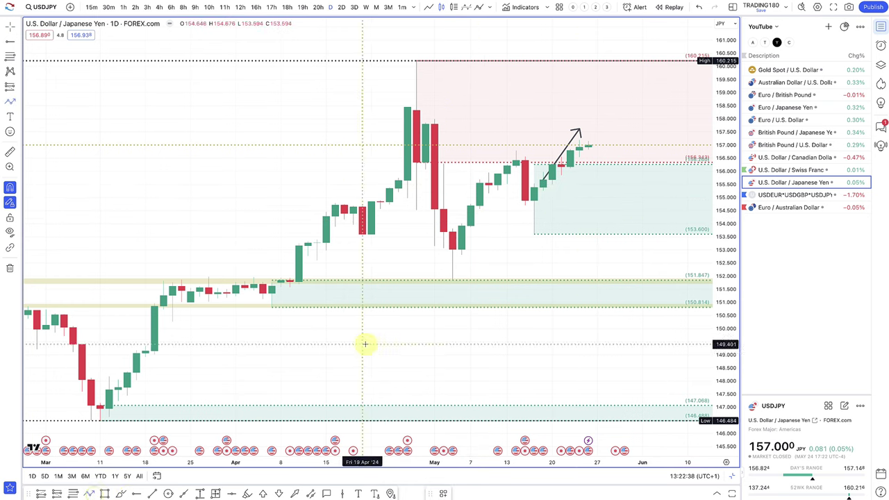
click(589, 146)
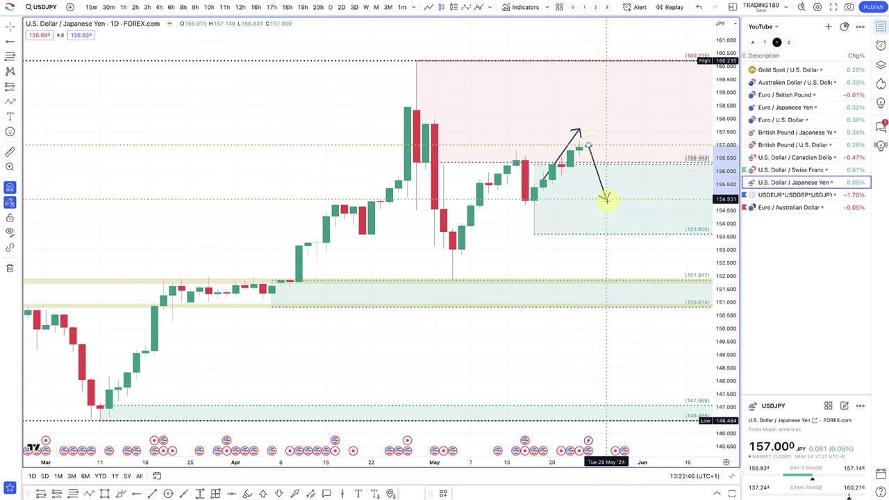
click(615, 233)
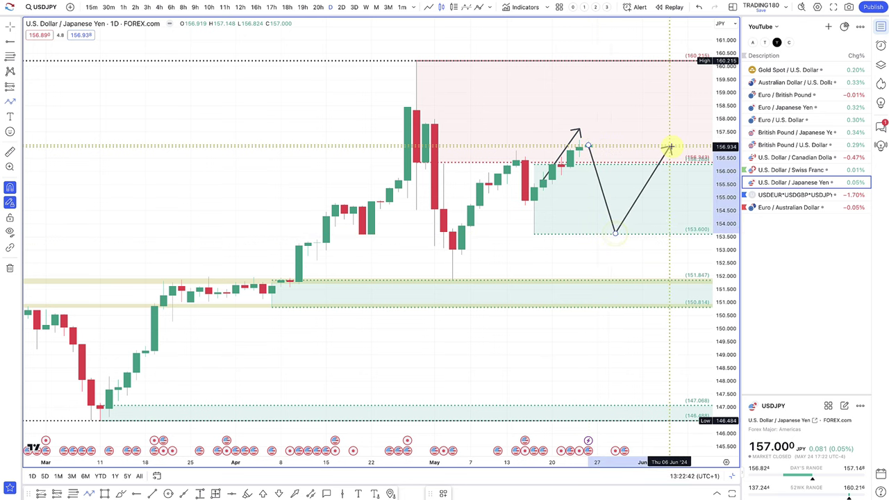
click(671, 147)
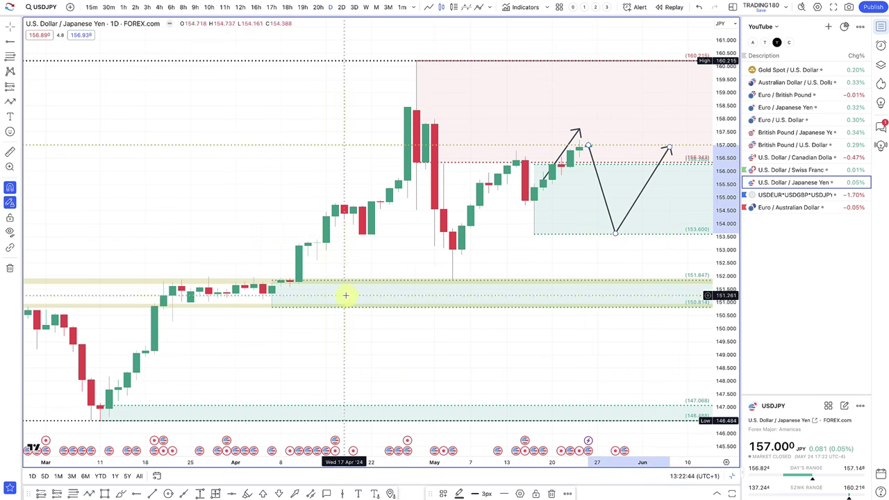
- Add a horizontal rectangle band from 153.740 to 153.438 across the chart around the demand zone's lower edge
click(105, 494)
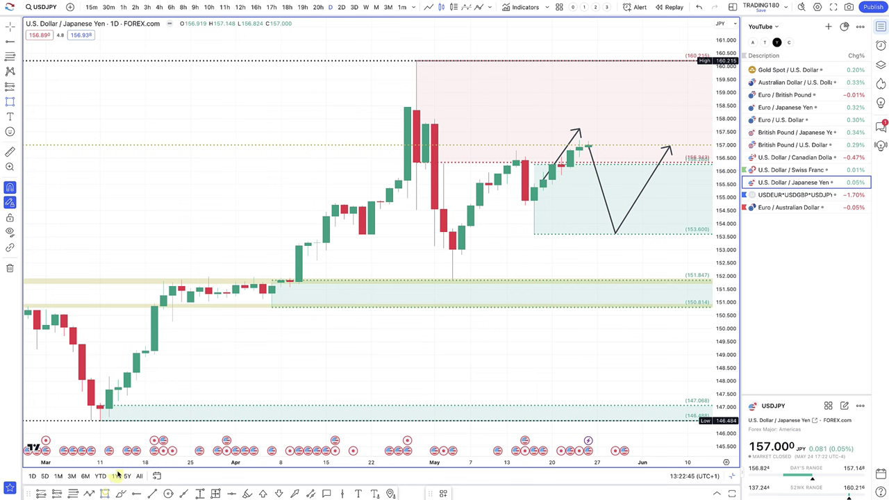
click(216, 236)
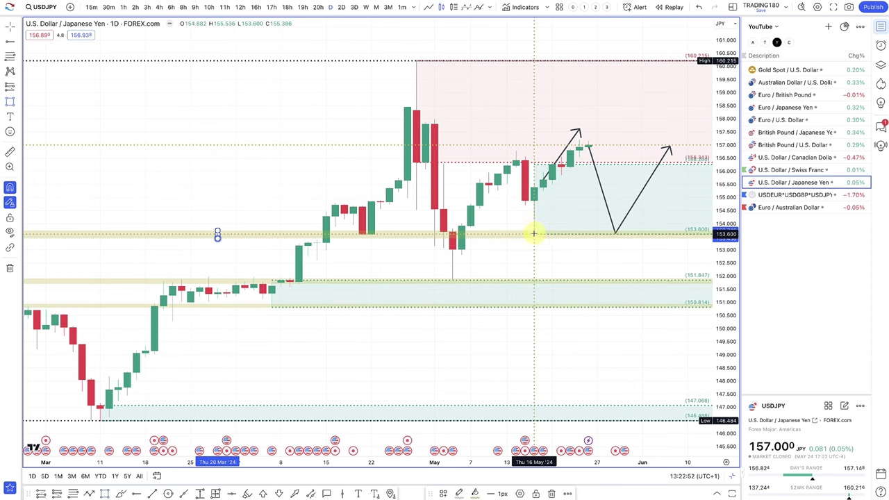
click(452, 234)
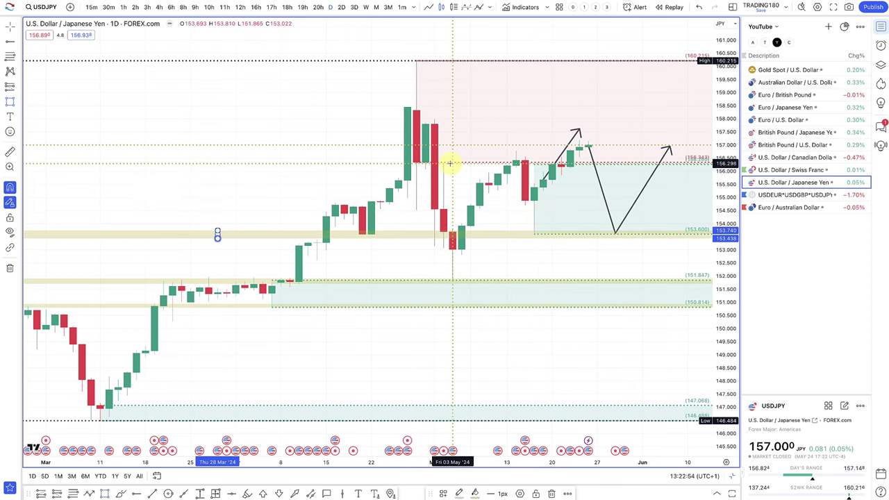
- Trace USDJPY's swings with a path from the 17 April high through the 29 April peak and 3 May low to the 16 May low at 153.600
scroll(405, 302, up, 3)
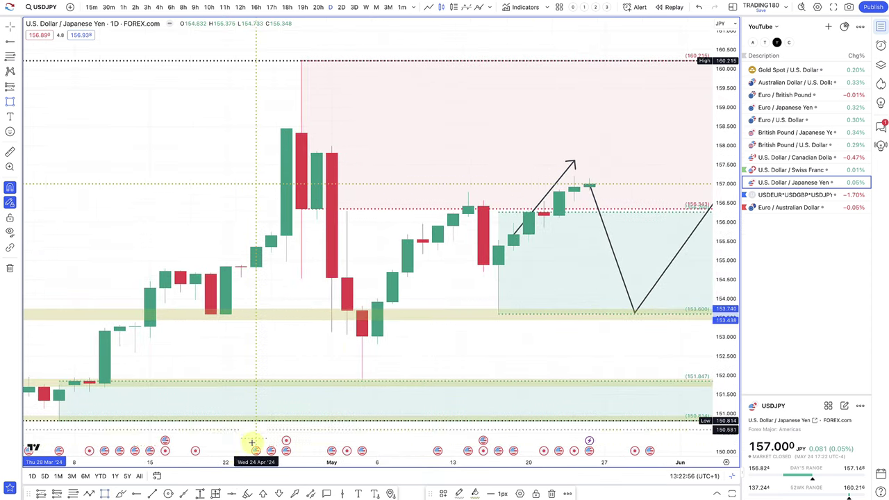
click(95, 494)
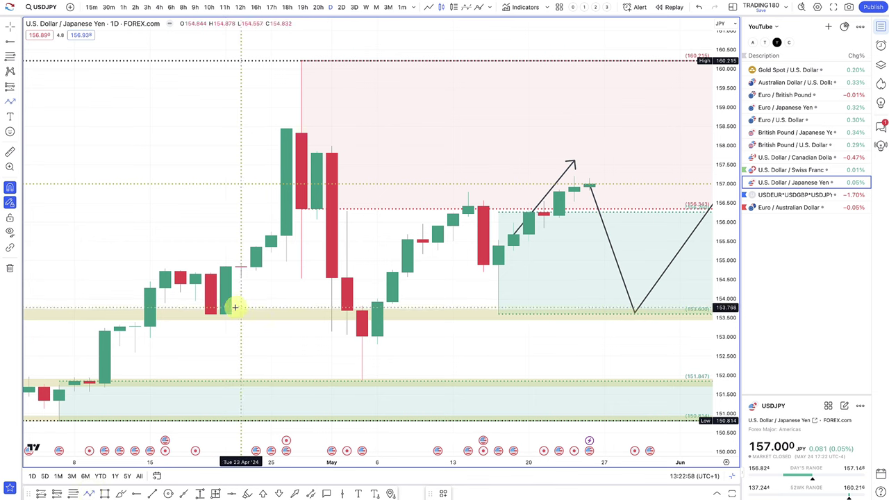
click(180, 277)
click(210, 313)
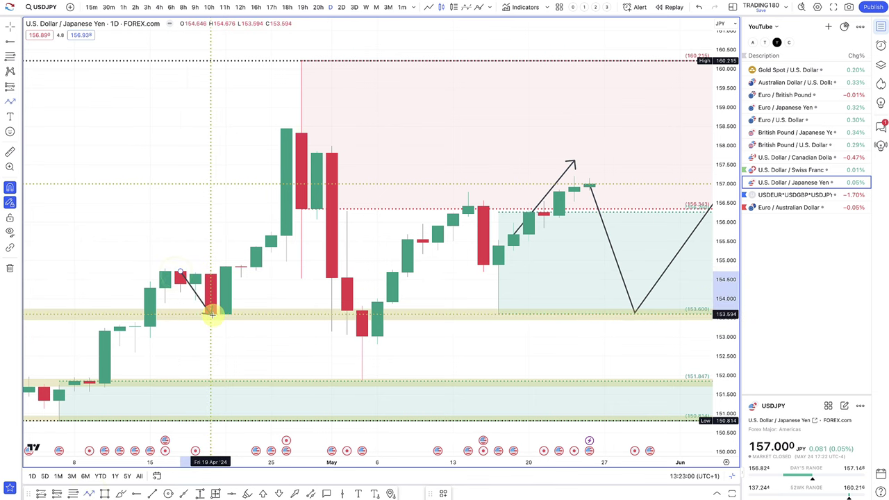
click(301, 86)
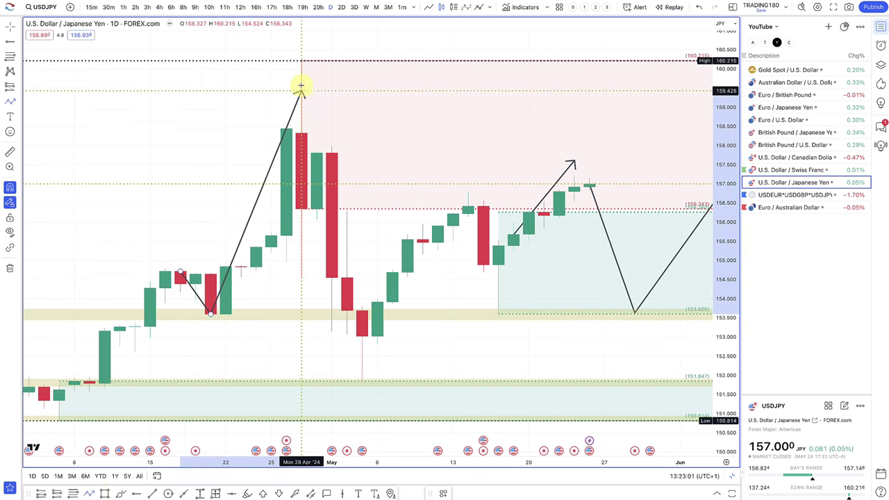
click(330, 325)
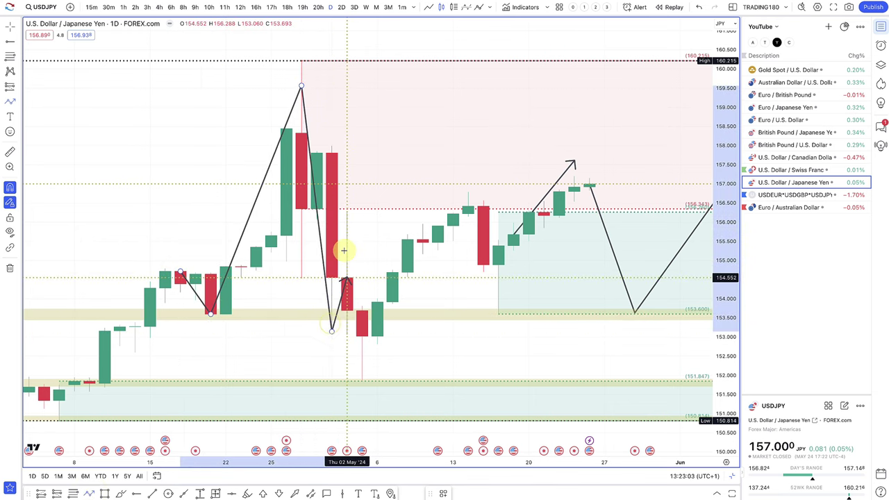
click(347, 211)
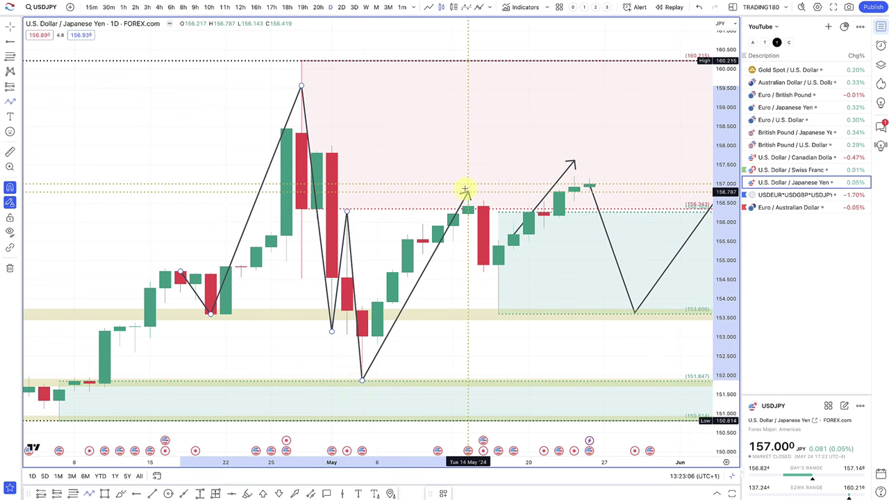
click(469, 193)
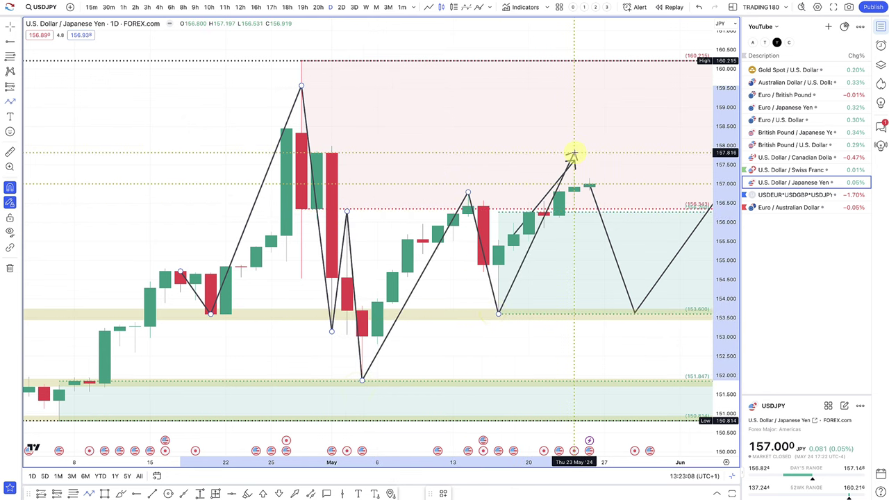
double_click(502, 288)
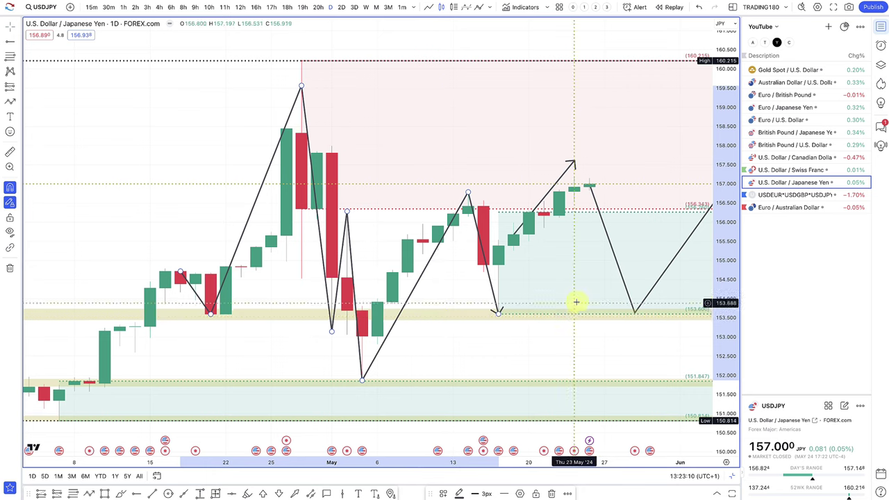
- Select USDJPY's projected path and inspect its low point against the 153.600 demand level and the support band
scroll(619, 310, down, 2)
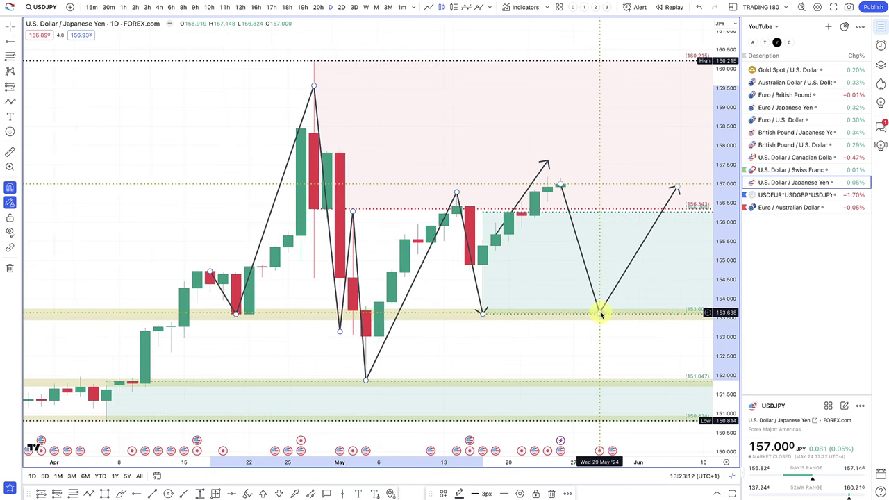
click(602, 312)
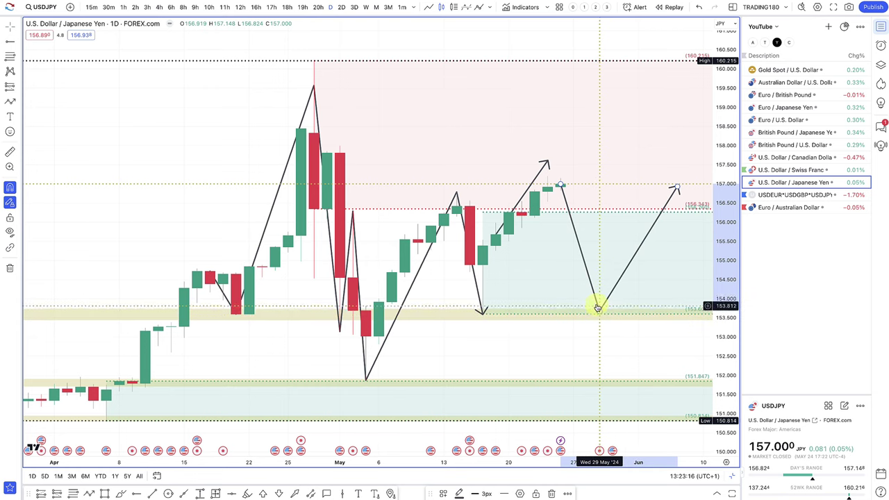
scroll(586, 270, down, 3)
scroll(572, 283, up, 3)
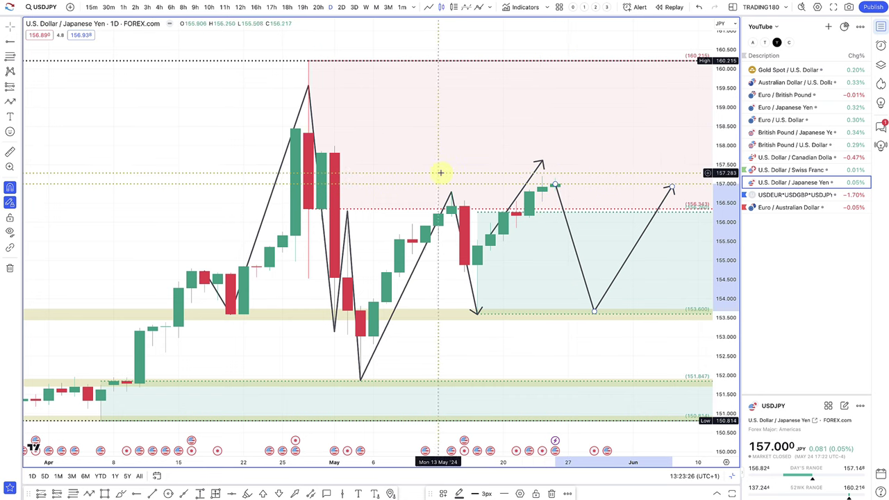
- Open the USDCHF daily chart and measure from the 22 May candle's high up to the 0.91769 supply level
click(607, 453)
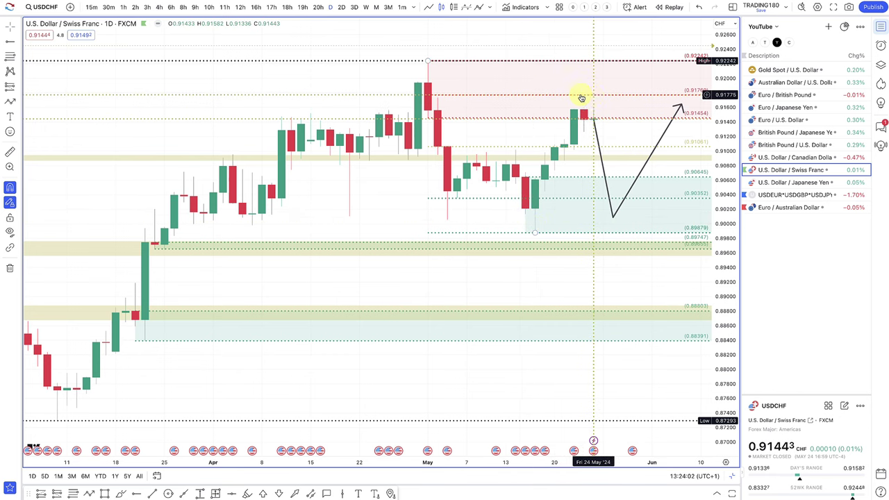
scroll(580, 96, up, 5)
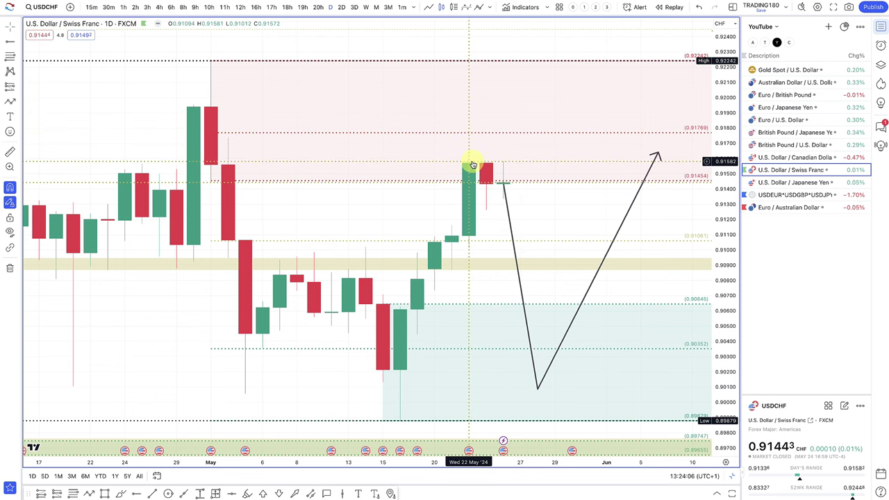
click(10, 151)
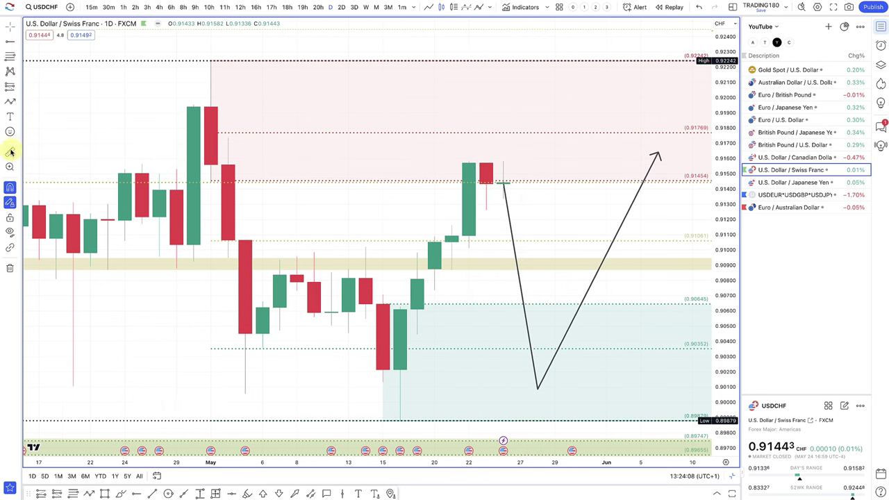
mouse_move(471, 160)
mouse_down()
mouse_move(487, 131)
mouse_move(502, 148)
mouse_move(506, 132)
mouse_up()
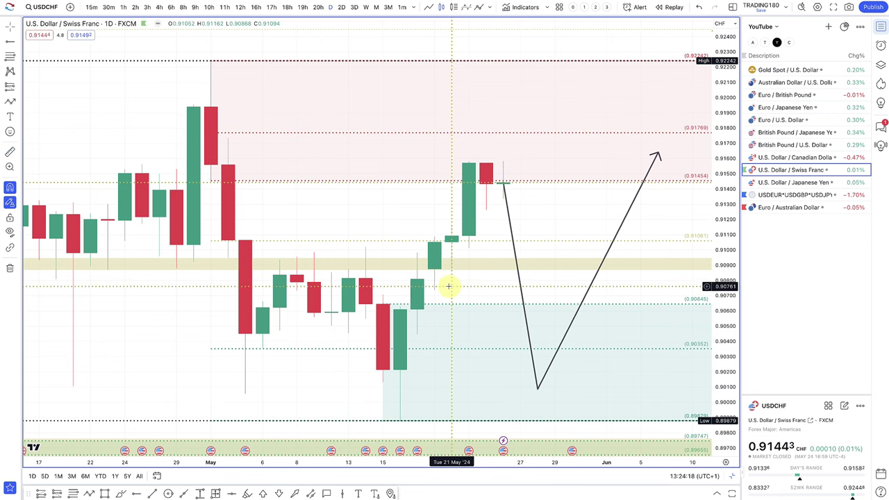
- Place a horizontal ray on the USDCHF chart, starting at the 21 May candle at 0.90799
click(136, 494)
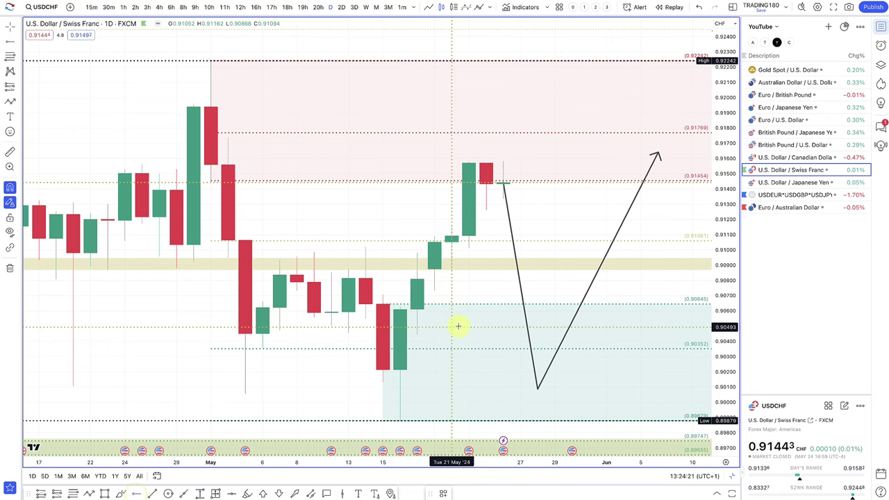
click(471, 275)
mouse_move(485, 279)
mouse_down()
mouse_move(472, 288)
mouse_move(500, 212)
mouse_move(501, 229)
mouse_up()
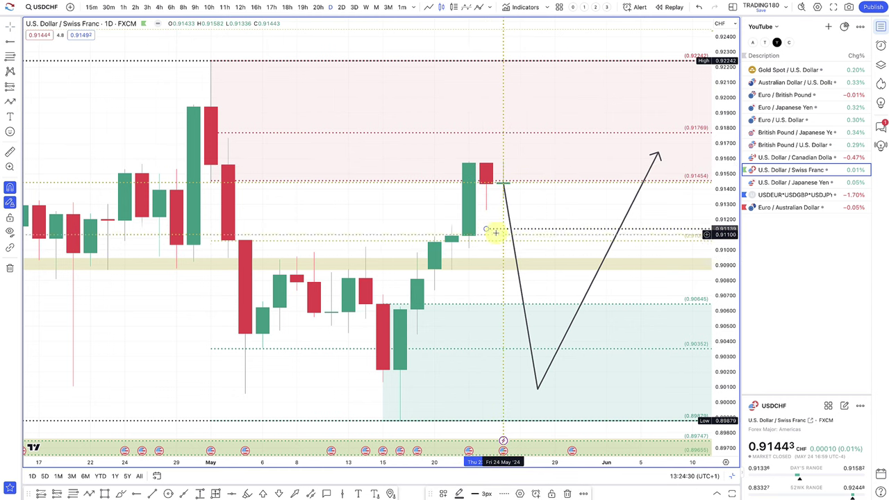
drag(496, 232, 470, 280)
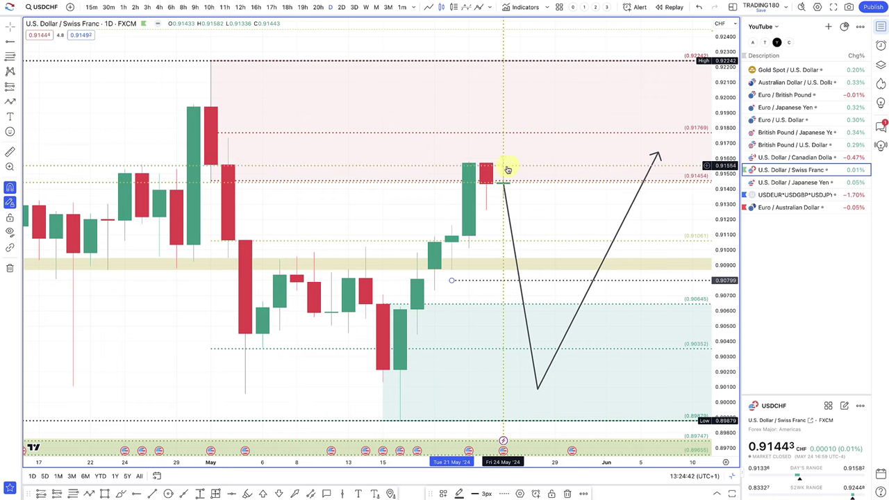
- Move the low point of USDCHF's projected path to 29 May at about 0.9047
scroll(520, 166, down, 2)
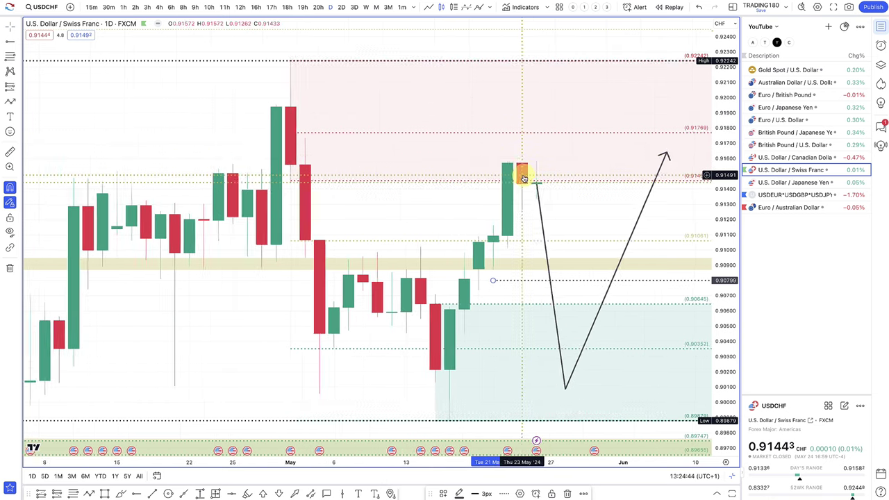
scroll(362, 215, down, 2)
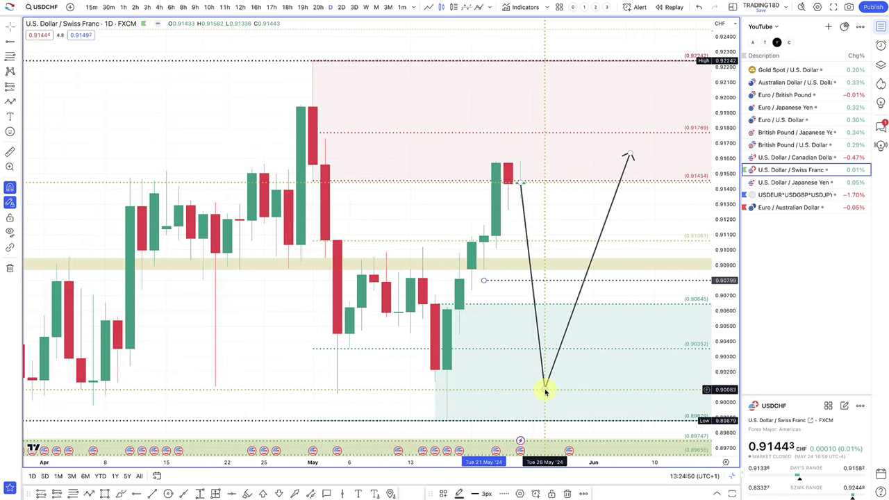
drag(546, 391, 557, 314)
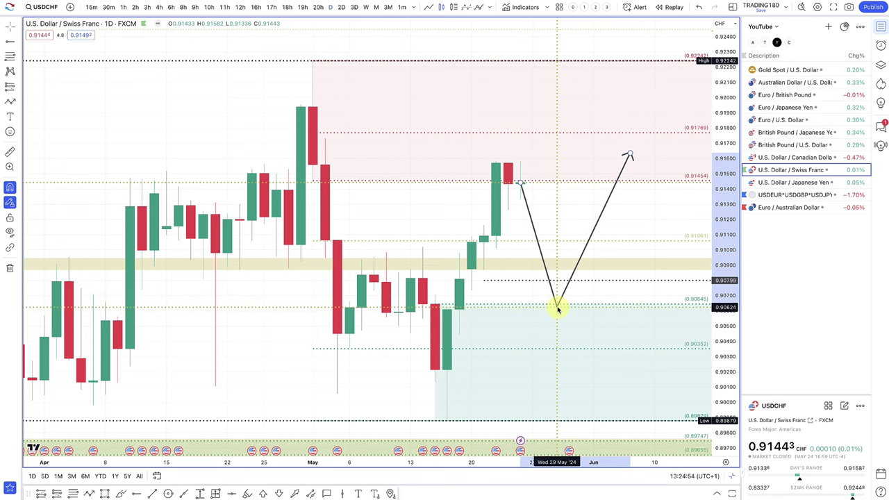
mouse_move(560, 316)
mouse_down()
mouse_move(568, 342)
mouse_move(562, 298)
mouse_move(563, 335)
mouse_up()
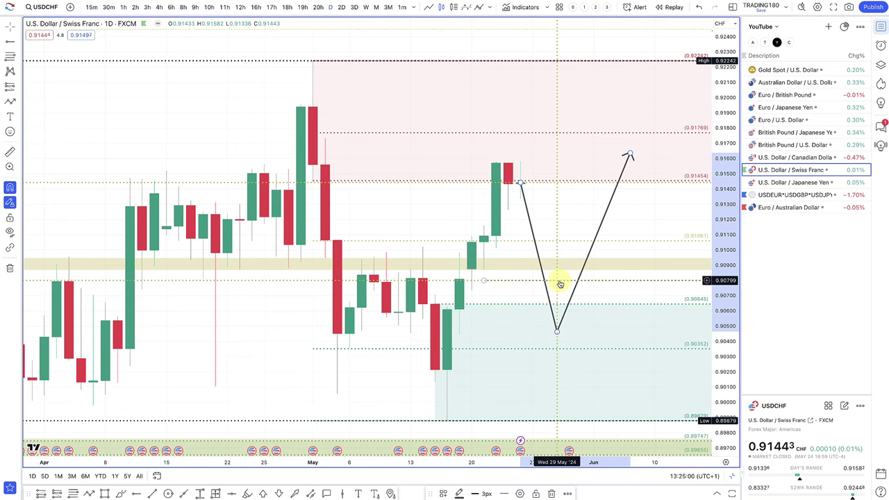
- Delete the horizontal ray at 0.90799 and move the projected path's low point to 30 May at about 0.902
click(560, 285)
scroll(459, 358, down, 3)
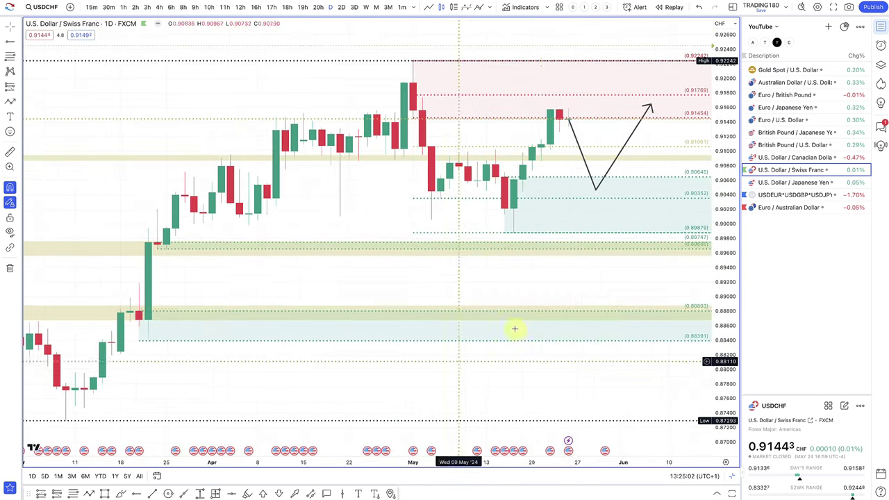
mouse_move(595, 192)
mouse_down()
mouse_move(604, 241)
mouse_move(604, 211)
mouse_up()
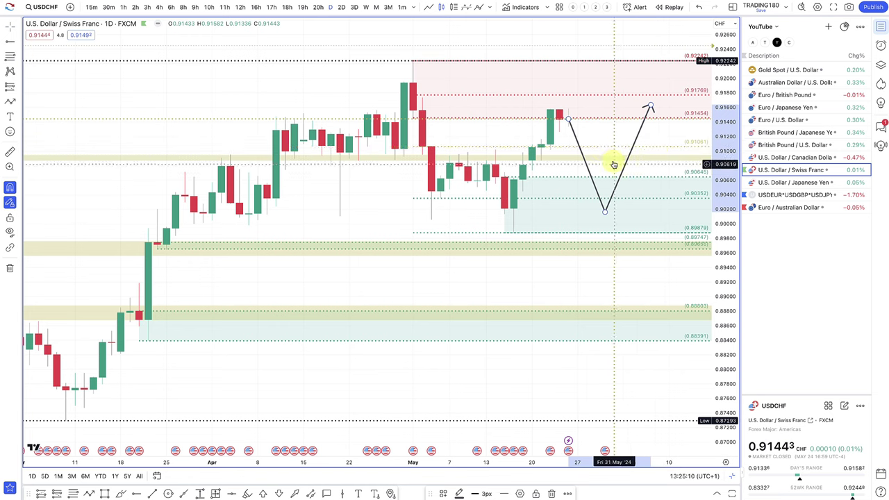
scroll(475, 132, down, 2)
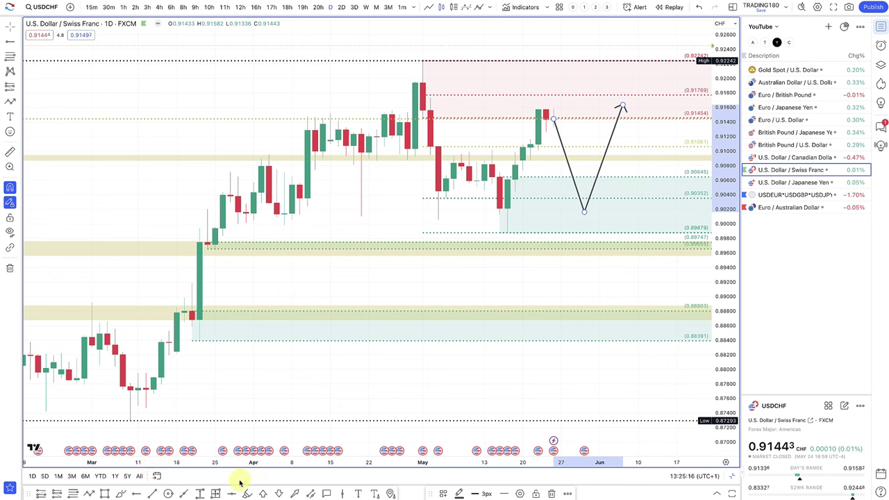
- Box the USDCHF range from 14 March at 0.89857 to 18 June at 0.92268 with a date and price range, and circle its swing high
click(214, 494)
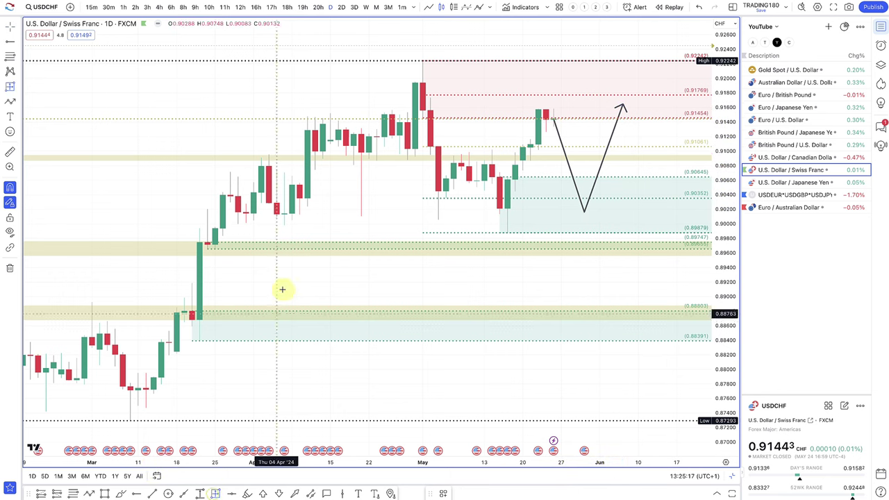
click(158, 234)
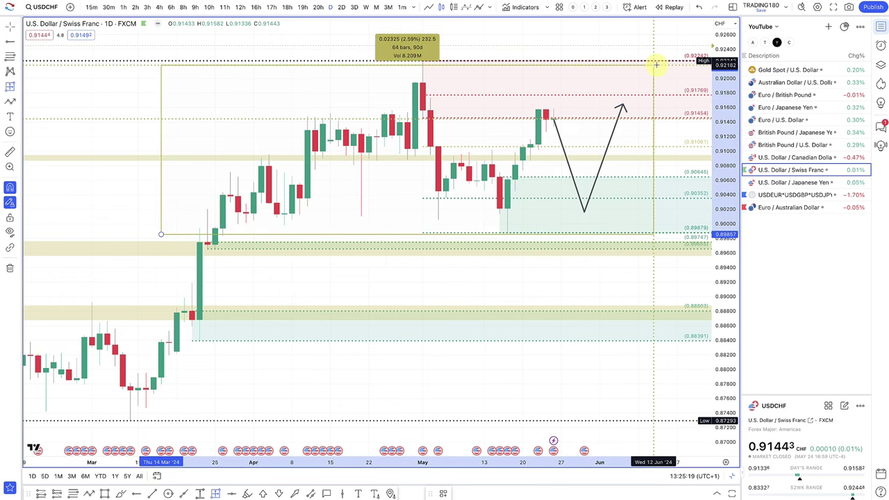
click(685, 59)
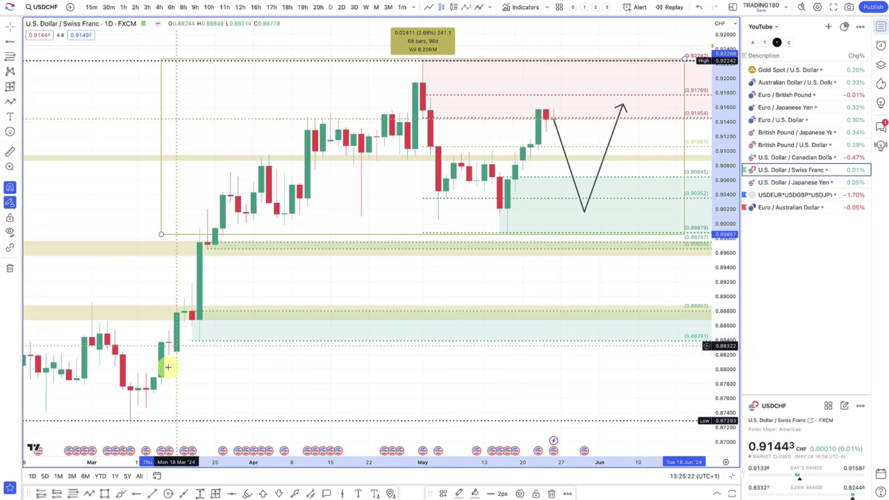
click(124, 494)
mouse_move(432, 54)
mouse_down()
mouse_move(430, 72)
mouse_move(439, 67)
mouse_up()
- Brush circles around the 3 May low, the 16 May low, the latest candle and the projected path's low, plus a stroke rising from that low
mouse_move(500, 207)
mouse_down()
mouse_move(516, 224)
mouse_move(486, 239)
mouse_move(518, 222)
mouse_up()
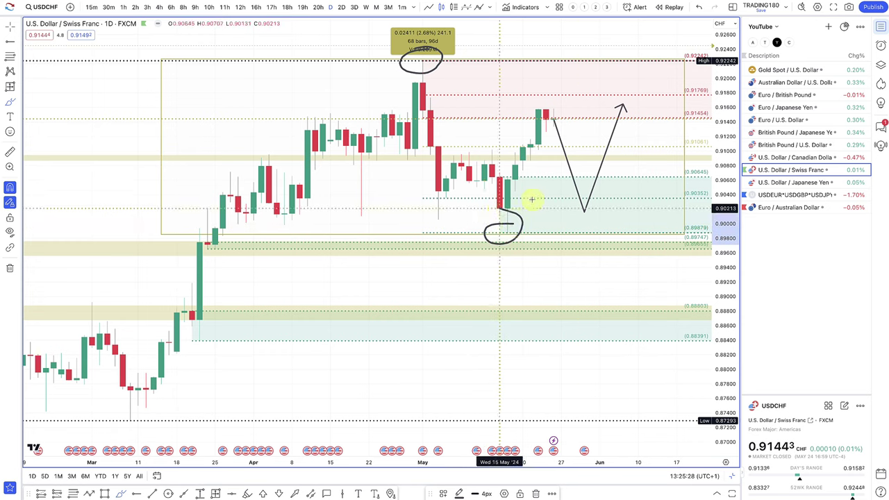
mouse_move(554, 115)
mouse_down()
mouse_move(548, 143)
mouse_move(551, 115)
mouse_move(561, 133)
mouse_up()
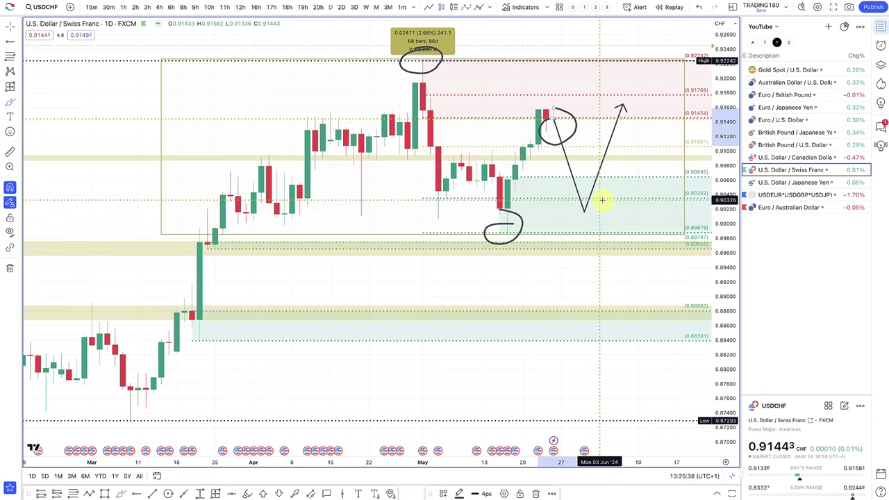
mouse_move(601, 200)
mouse_down()
mouse_move(572, 244)
mouse_move(548, 205)
mouse_up()
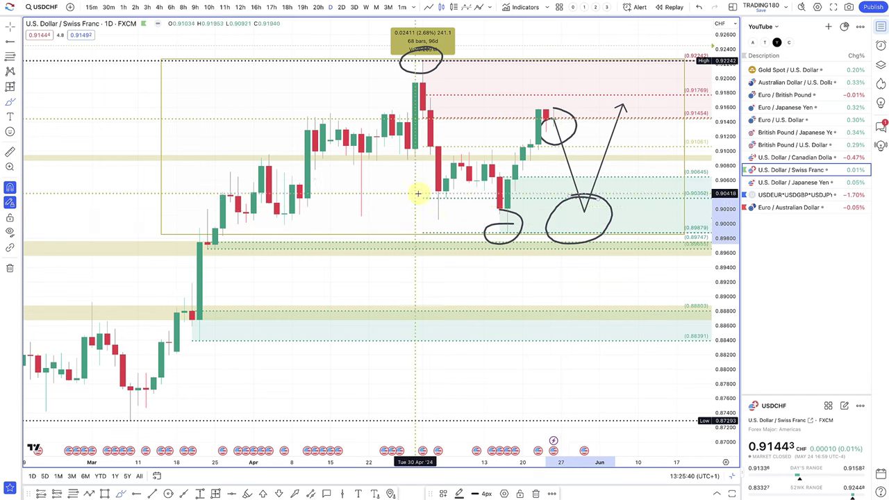
drag(415, 230, 445, 200)
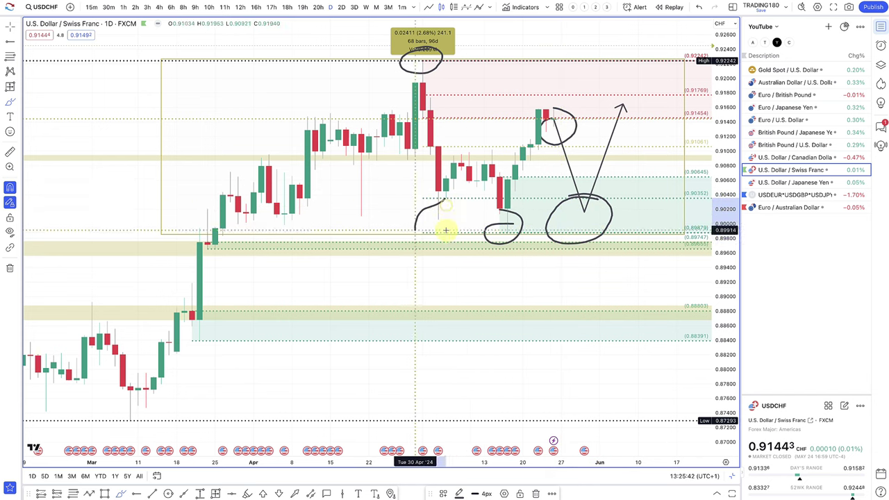
drag(445, 230, 417, 223)
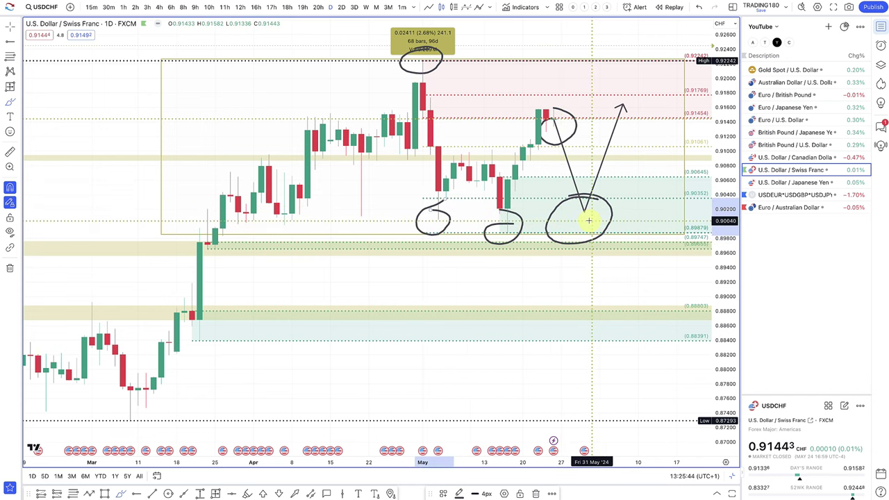
mouse_move(590, 221)
mouse_down()
mouse_move(576, 220)
mouse_move(581, 209)
mouse_move(595, 229)
mouse_move(662, 159)
mouse_up()
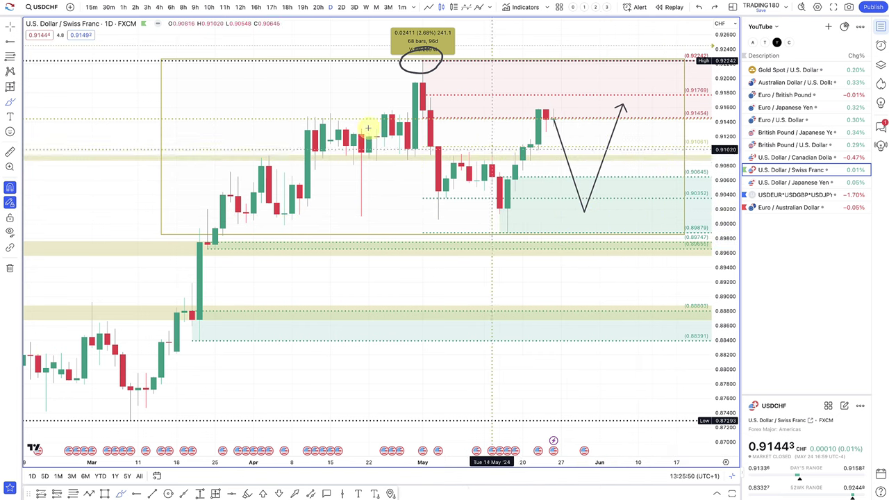
scroll(336, 218, down, 5)
scroll(335, 217, up, 6)
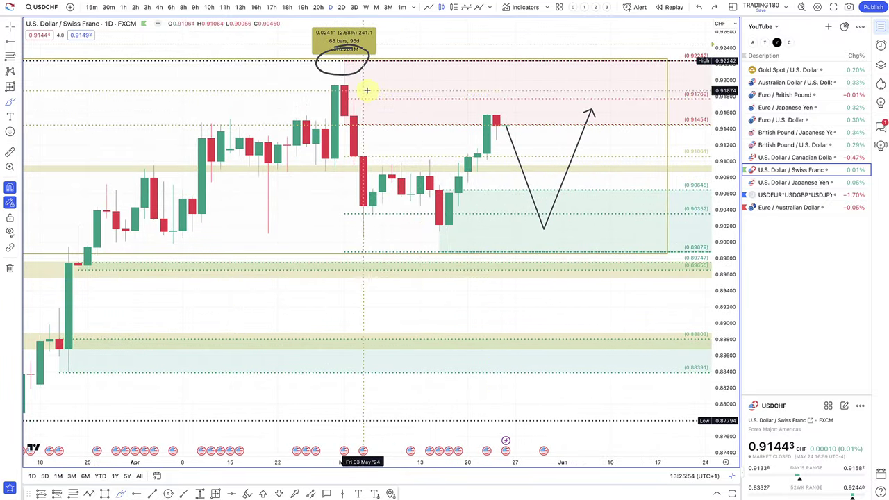
- Open USDCAD and trace a path from the 30 April high at 1.37848 through the 3 May, 8 May and 15 May swings to 23 May
click(803, 159)
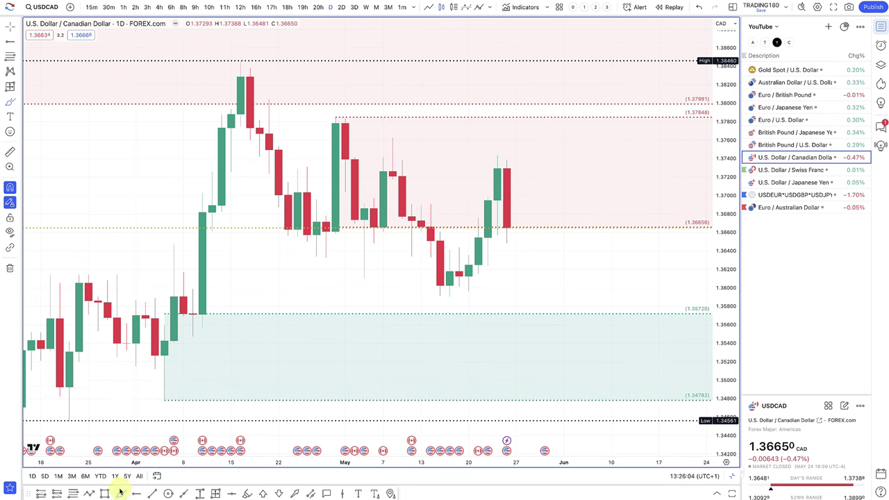
click(89, 494)
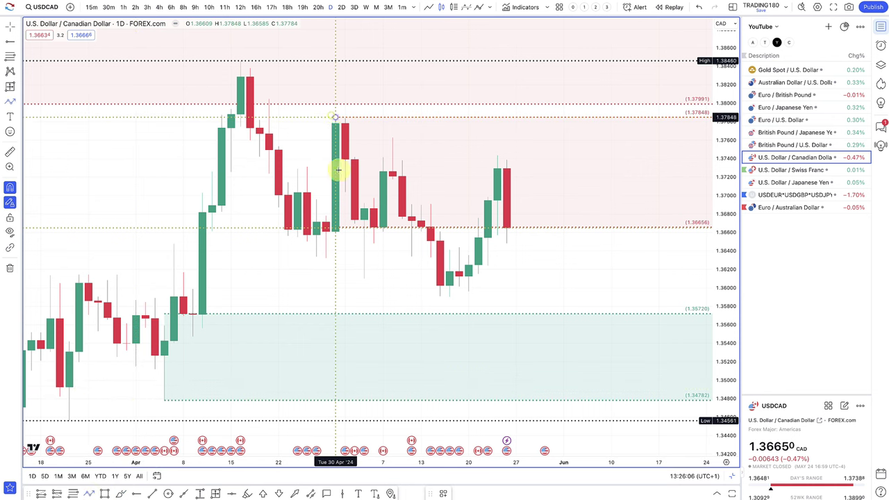
drag(335, 117, 363, 275)
click(393, 138)
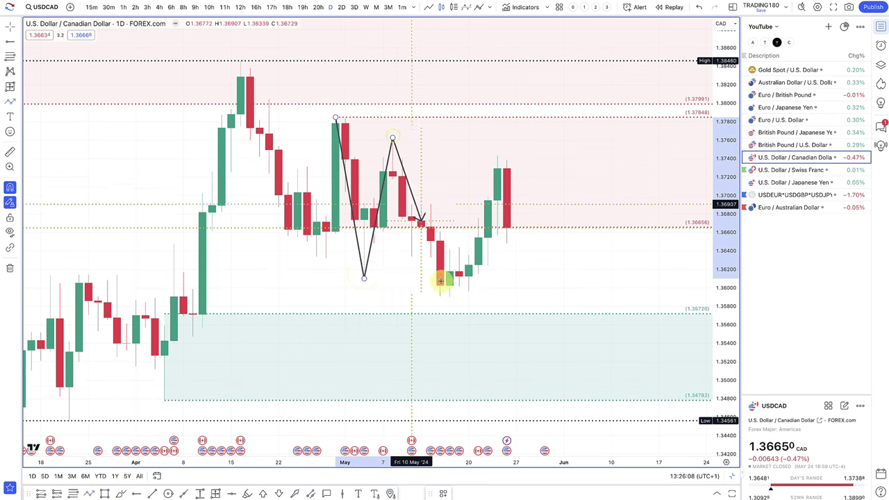
click(450, 293)
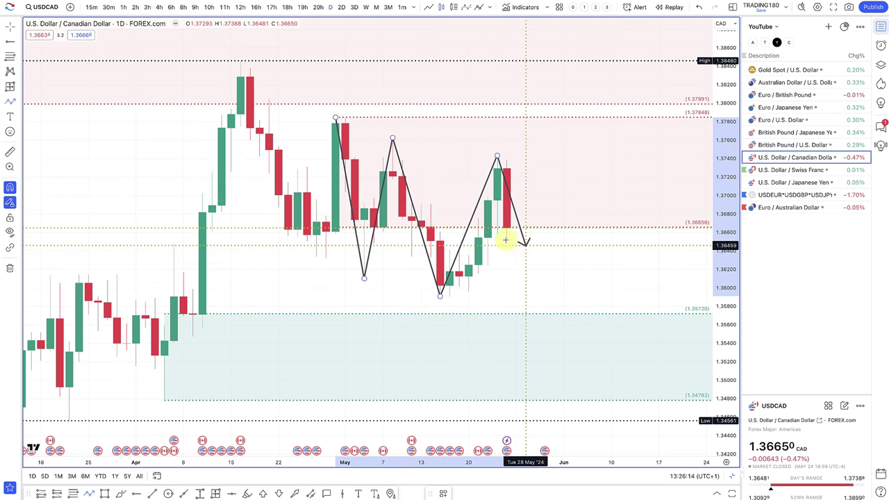
double_click(498, 157)
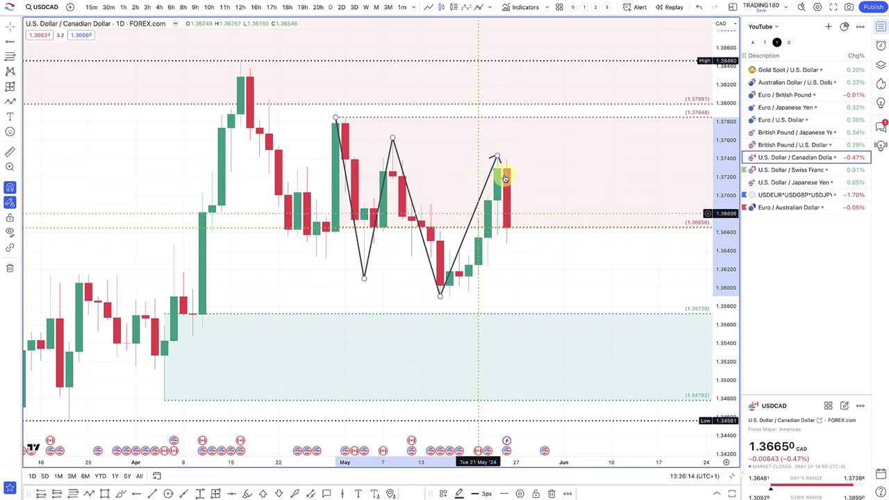
- Mark a demand zone on USDCAD from 17 May at 1.36180 down to 15 May at 1.35908
click(14, 61)
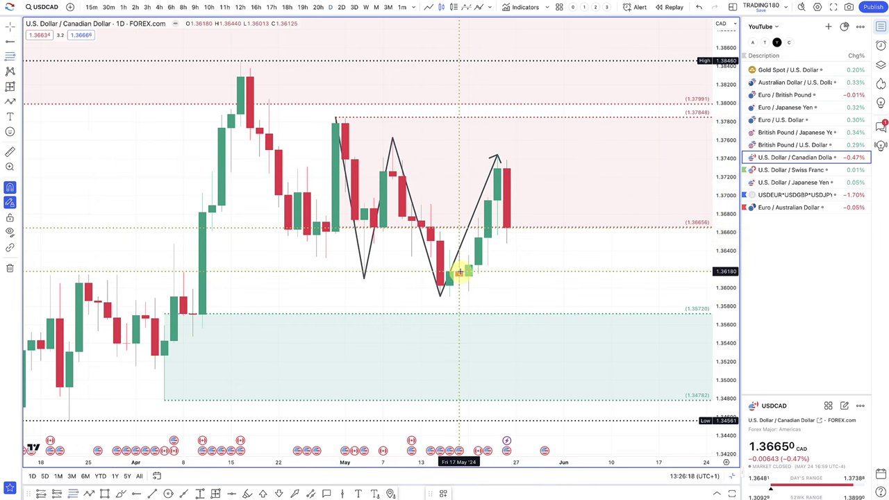
drag(459, 272, 440, 296)
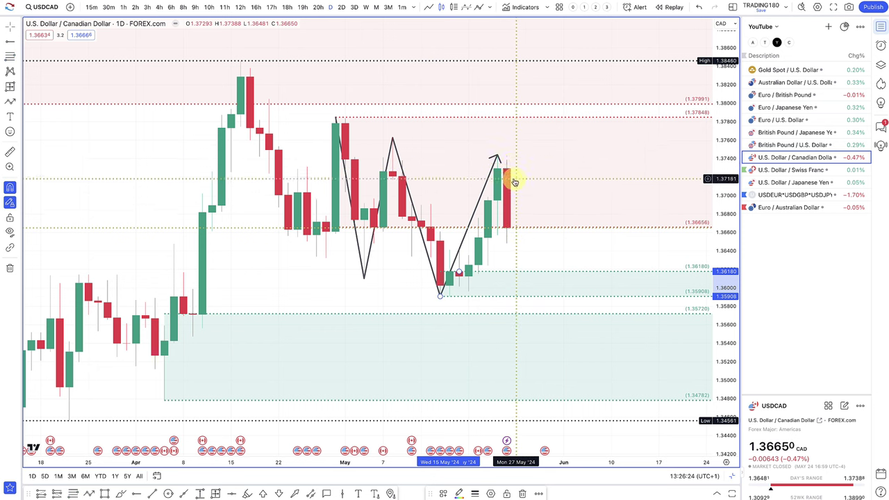
double_click(497, 158)
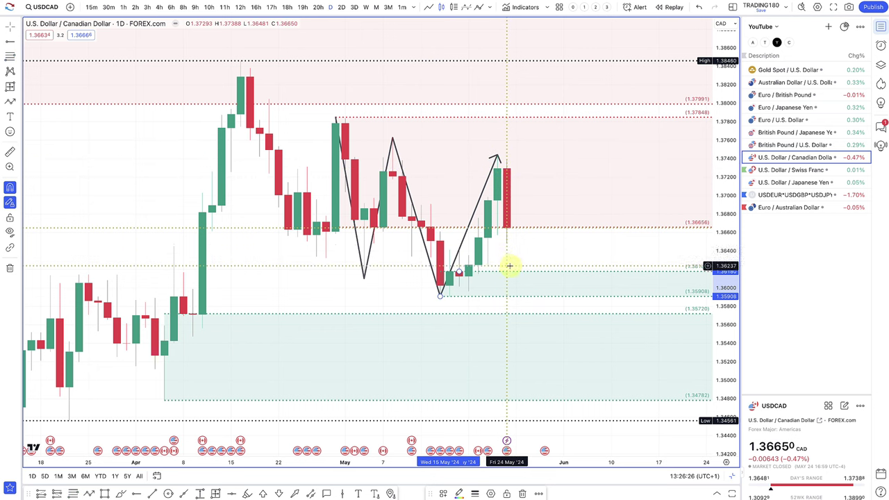
- Draw a projected path from the 24 May close down to 28 May at about 1.3604 and up to 4 June at about 1.3673
click(10, 101)
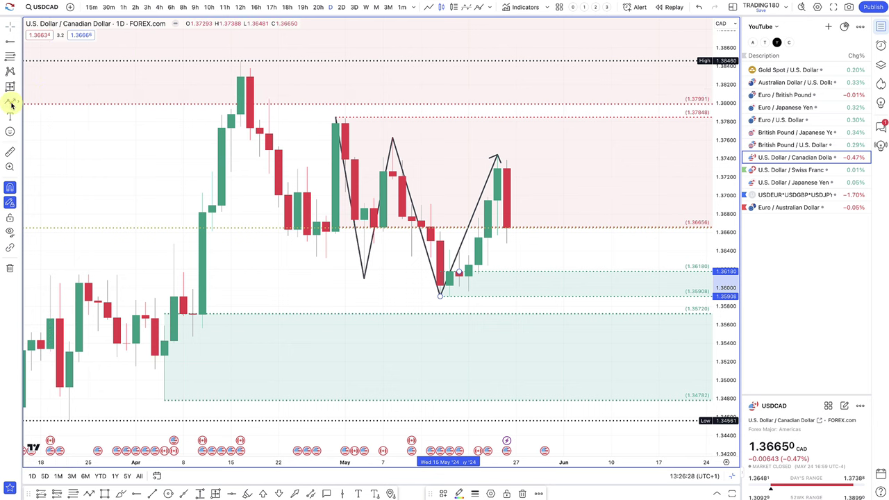
click(506, 227)
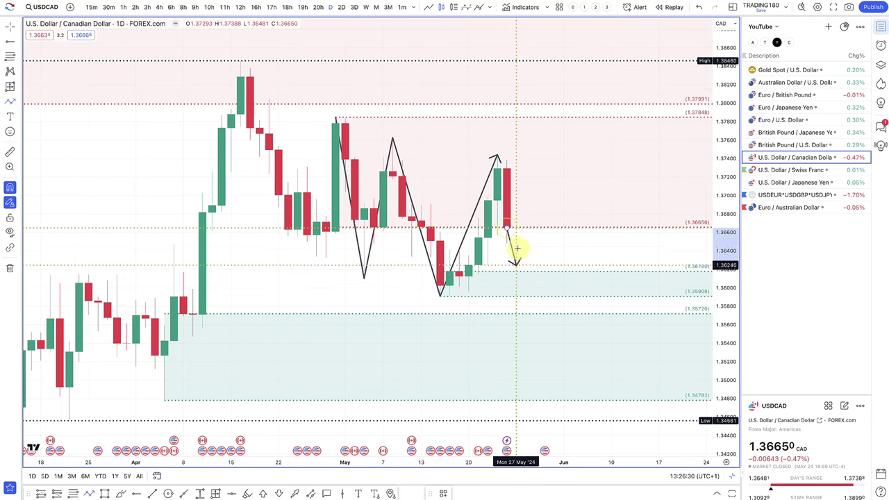
click(525, 283)
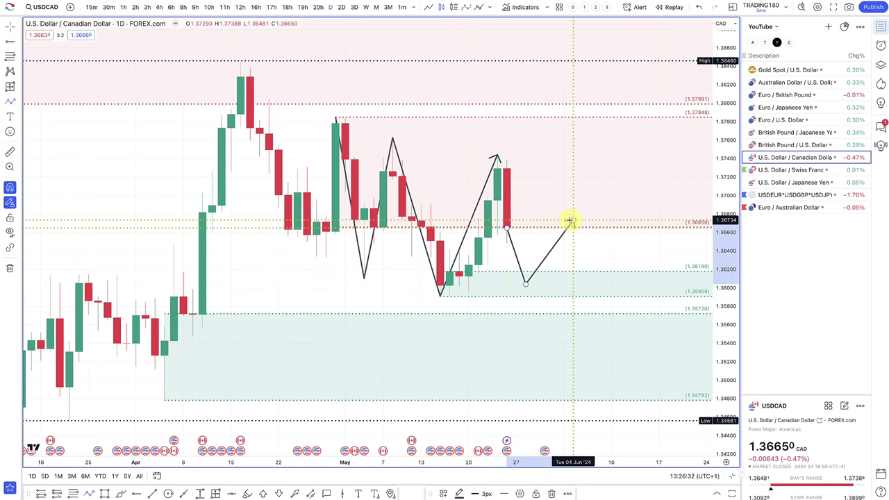
double_click(571, 221)
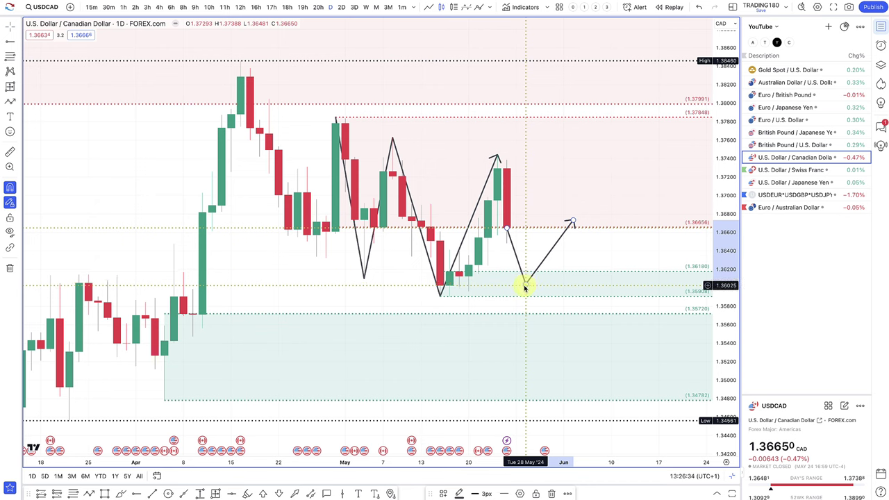
- Lower the projected path's low point on 28 May to about 1.3500, inside the lower demand zone
drag(525, 287, 526, 379)
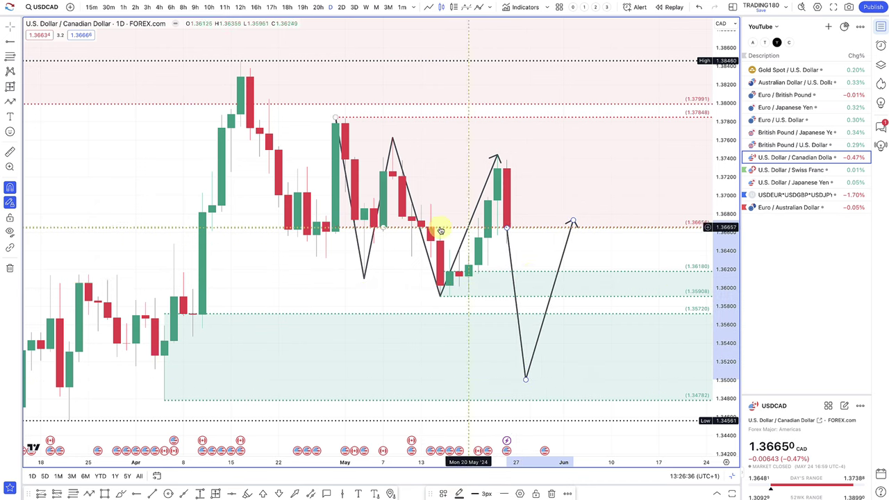
scroll(518, 266, up, 2)
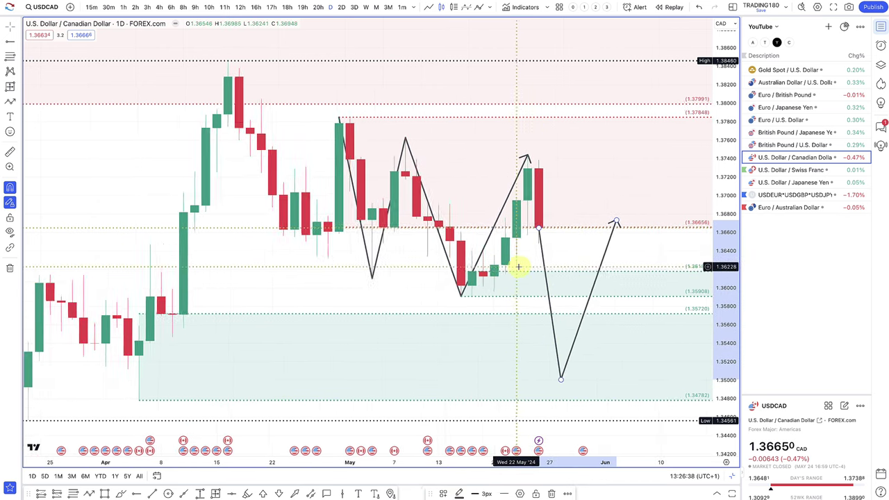
scroll(518, 266, up, 1)
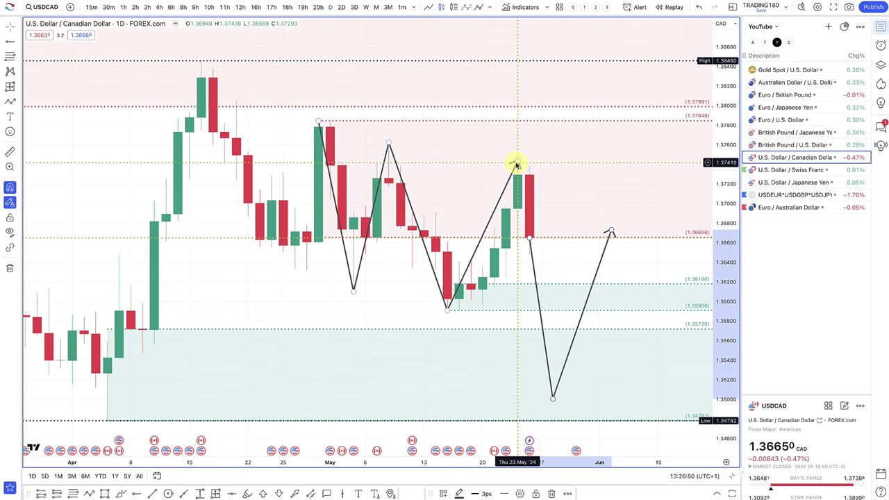
drag(517, 165, 517, 159)
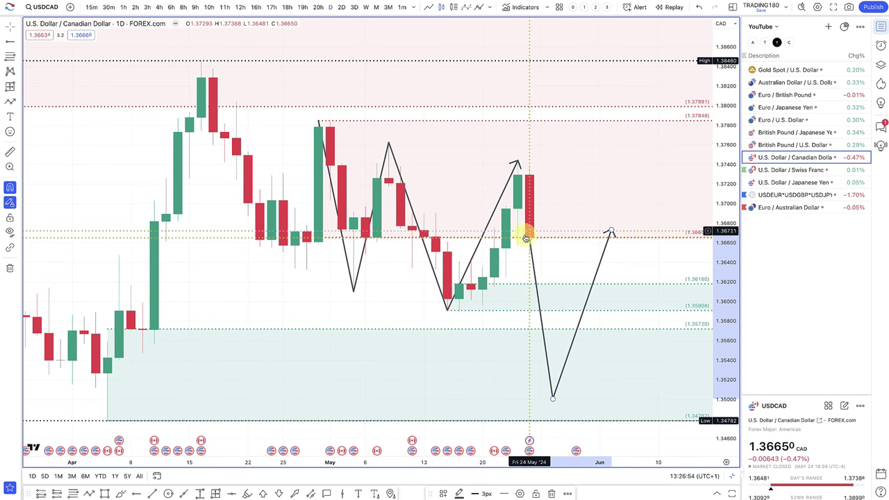
- Raise the projected path's low point into the upper demand zone at about 1.3604 and open the GBPUSD chart
drag(553, 401, 556, 298)
scroll(553, 353, down, 3)
scroll(552, 353, up, 1)
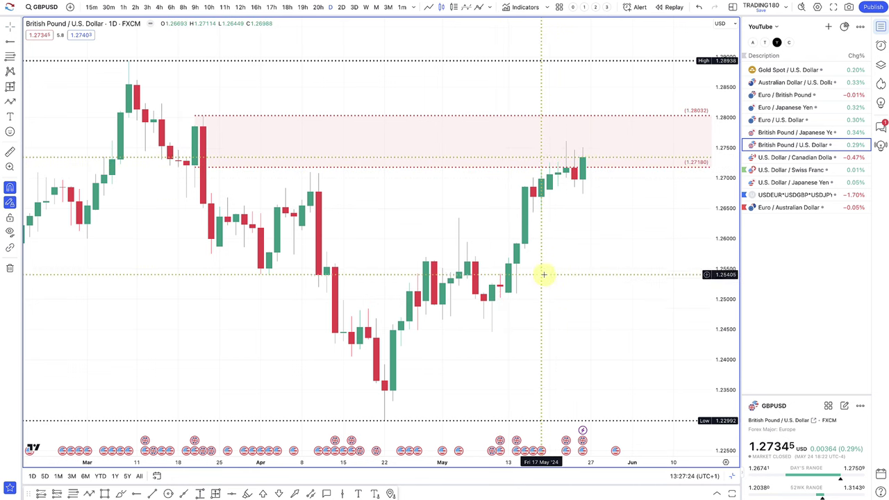
- Check the 22 May UK inflation event, switch to Discord and read the uk channel's 24 May post on the pound and rate-cut bets
mouse_move(566, 442)
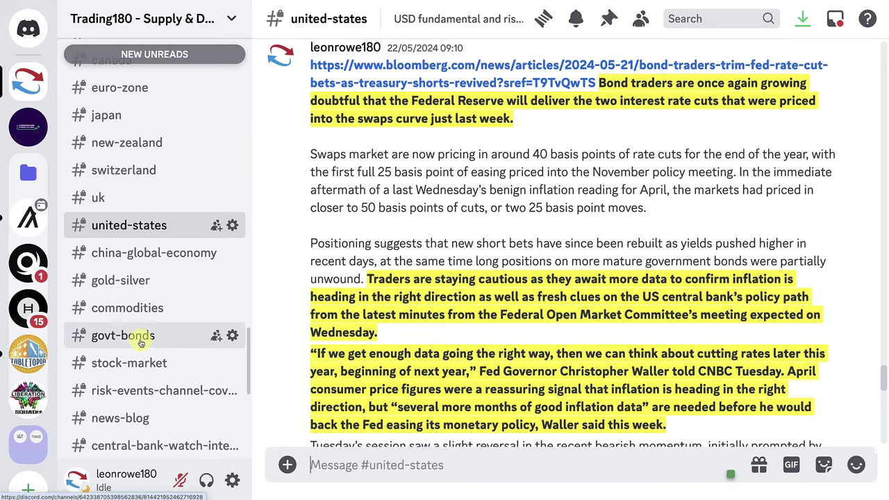
scroll(141, 342, down, 1)
scroll(137, 326, up, 2)
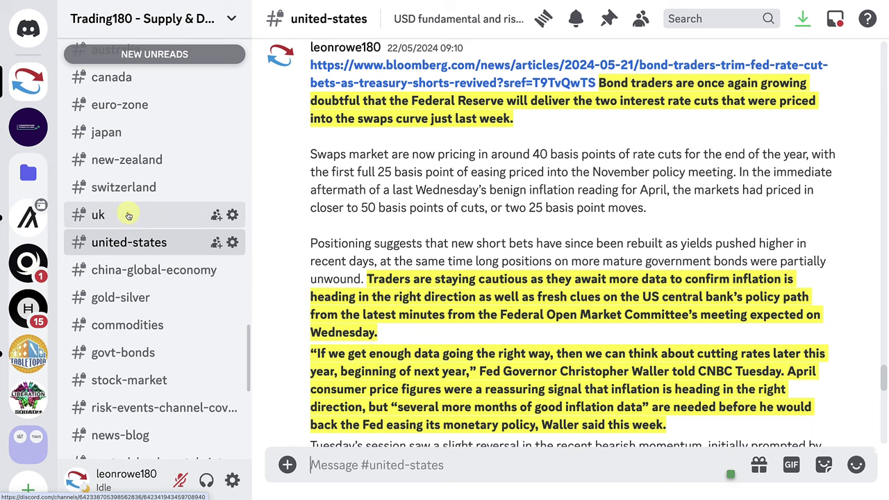
click(213, 227)
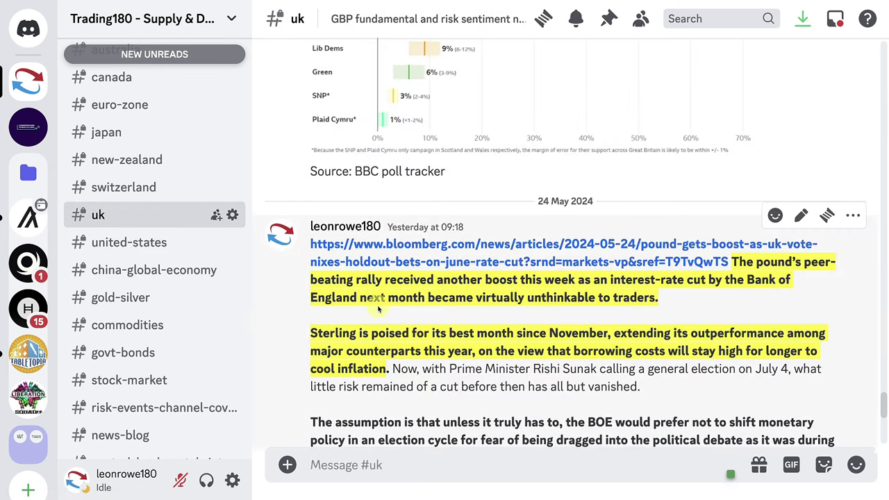
scroll(379, 309, down, 2)
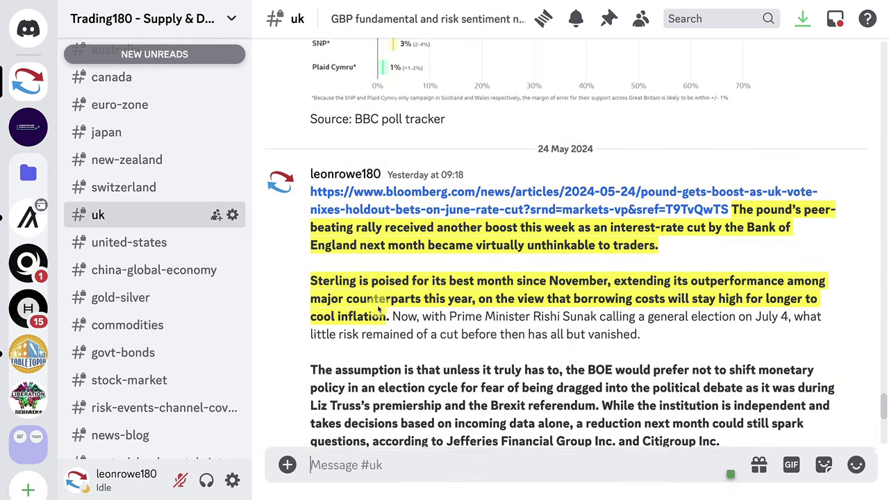
scroll(379, 309, down, 1)
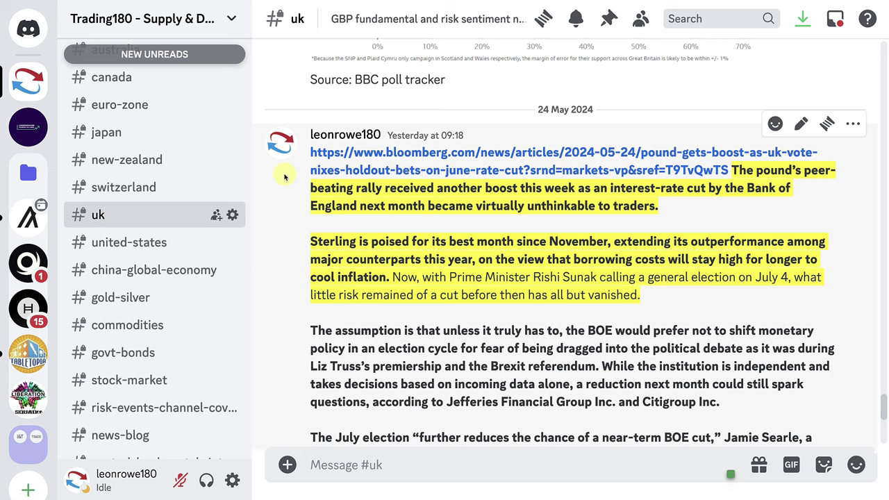
scroll(285, 195, down, 1)
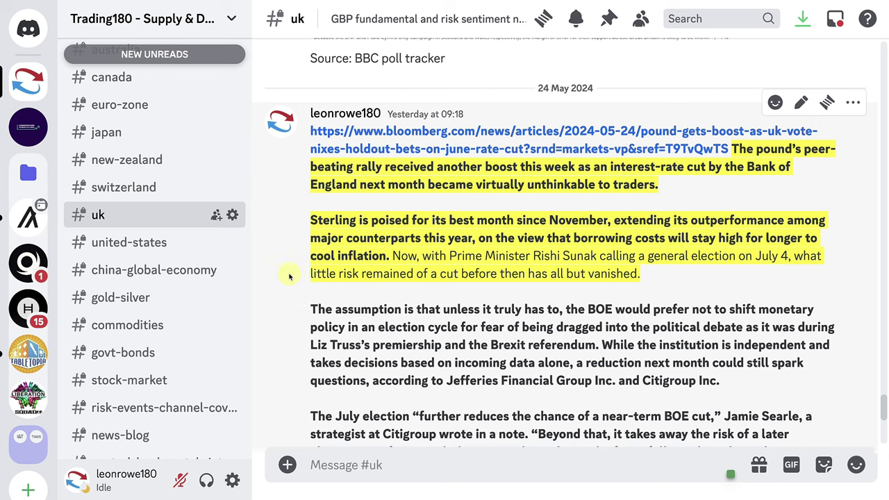
scroll(284, 260, up, 3)
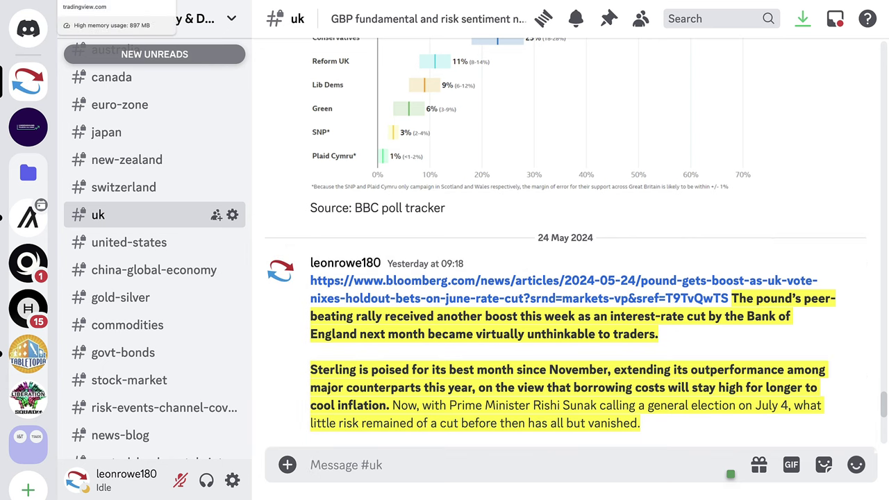
- Switch back to TradingView and mark GBPUSD demand zones at 1.26854–1.26431 from 16 May and 1.25237–1.24456 from 9 May
click(118, 6)
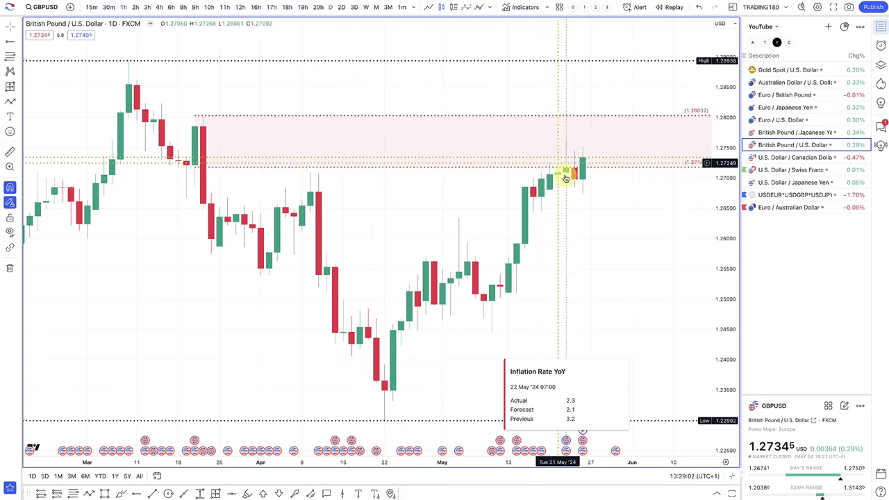
click(574, 294)
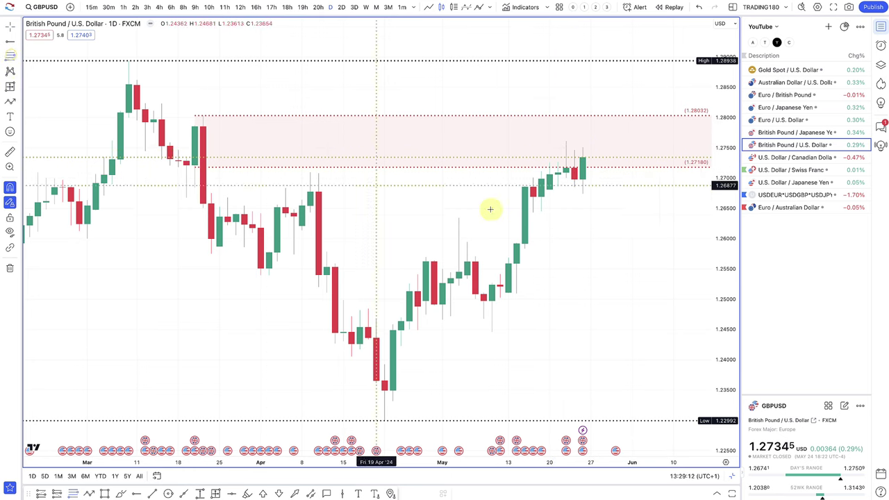
drag(533, 187, 533, 214)
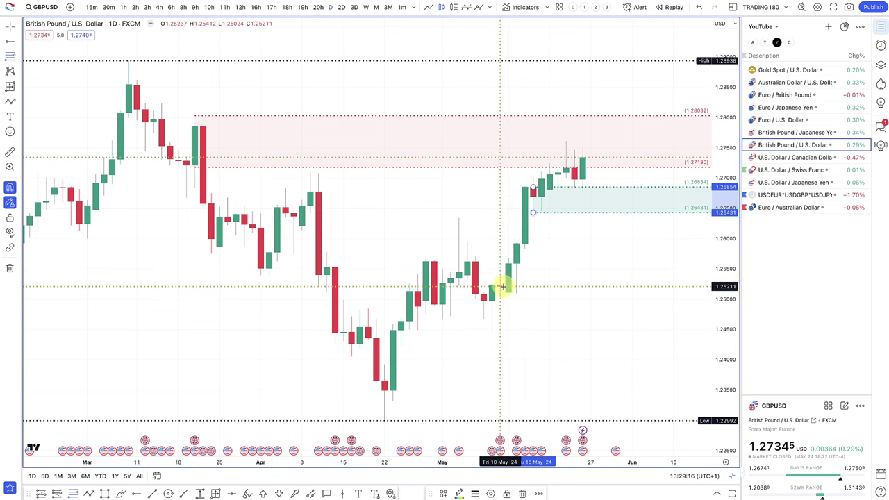
mouse_move(500, 285)
mouse_down()
mouse_move(485, 334)
mouse_move(492, 331)
mouse_up()
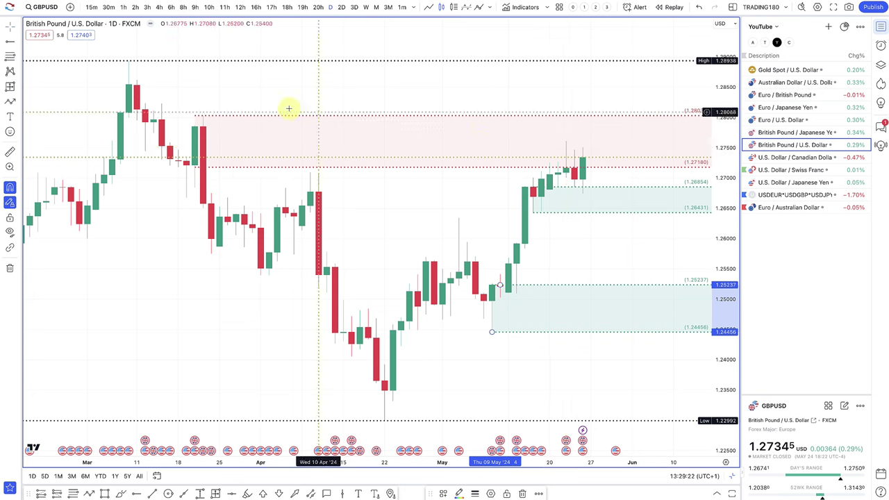
- Extend the GBPUSD supply zone's upper corner to 7 March at 1.28996
drag(211, 118, 120, 57)
scroll(550, 155, down, 2)
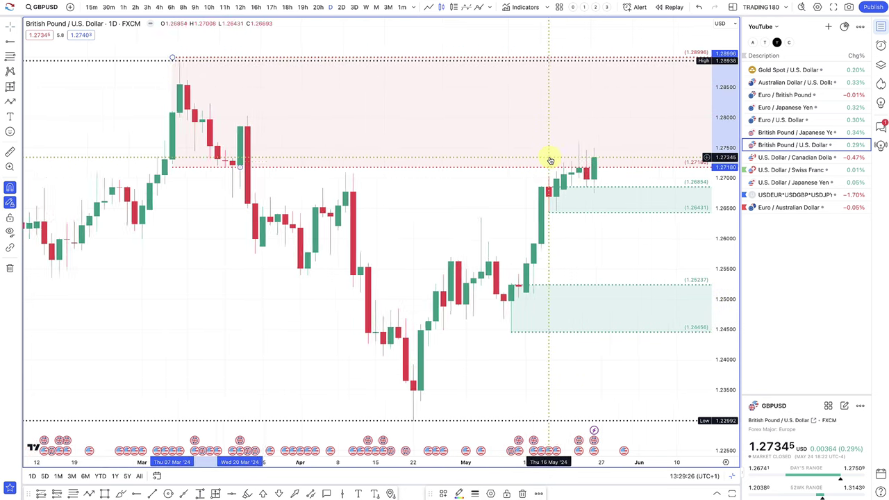
scroll(604, 167, down, 2)
- Draw a rectangle band on GBPUSD from 5 January to 7 February between about 1.2771 and 1.2790, and compare it with earlier price action
scroll(616, 153, down, 2)
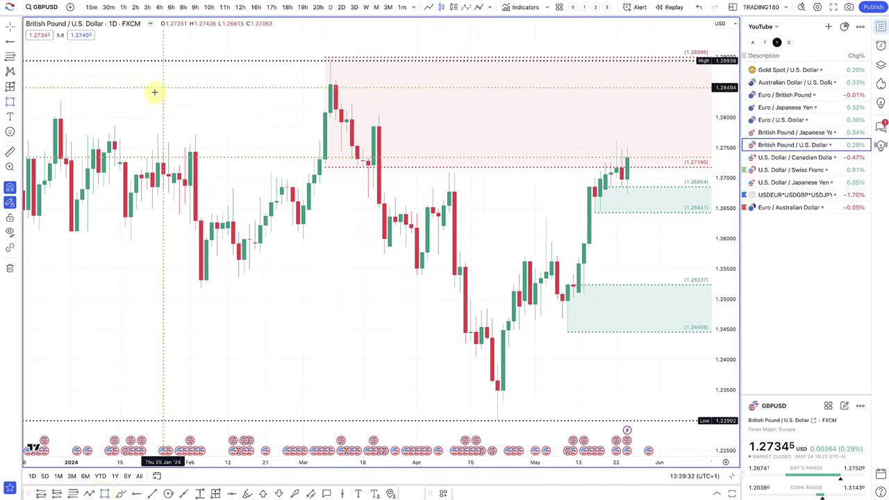
drag(87, 135, 211, 123)
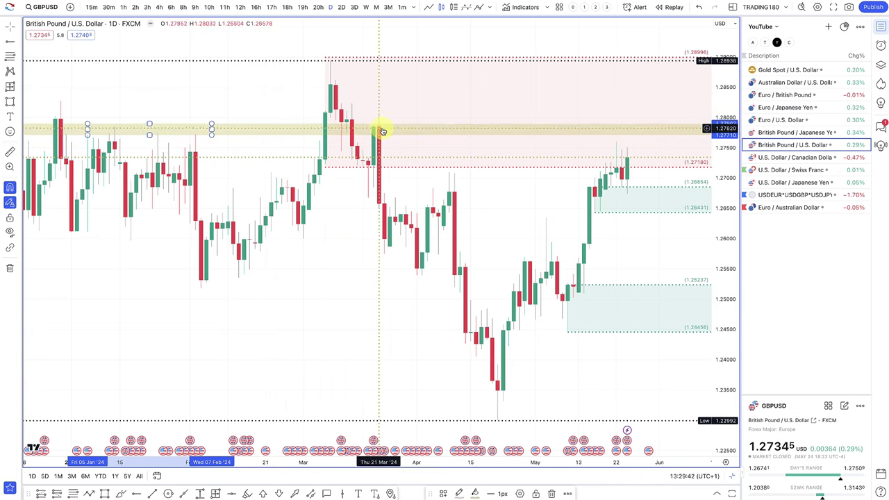
scroll(417, 153, down, 5)
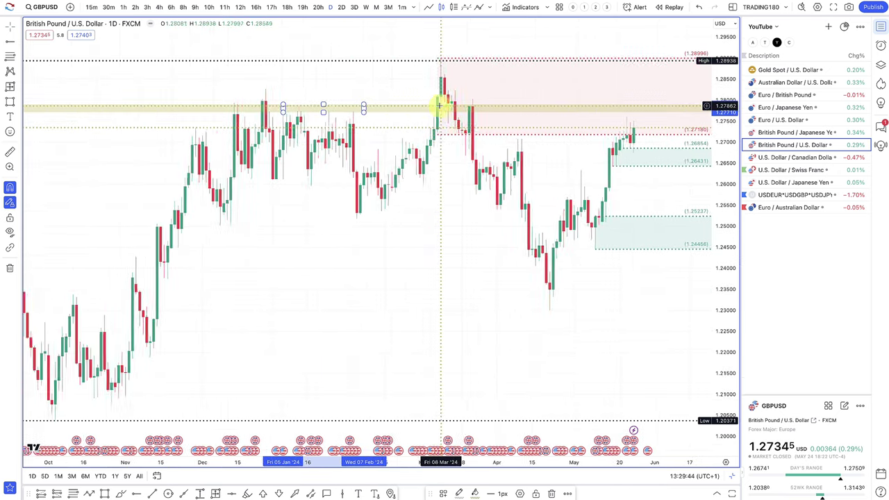
scroll(445, 109, up, 5)
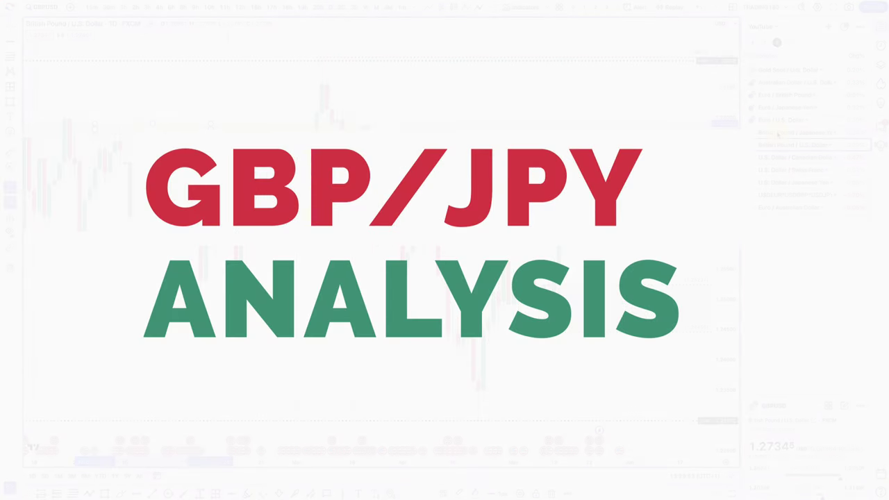
- Open GBPJPY and move the supply zone's lower anchor to 24 April at 199.618
click(778, 134)
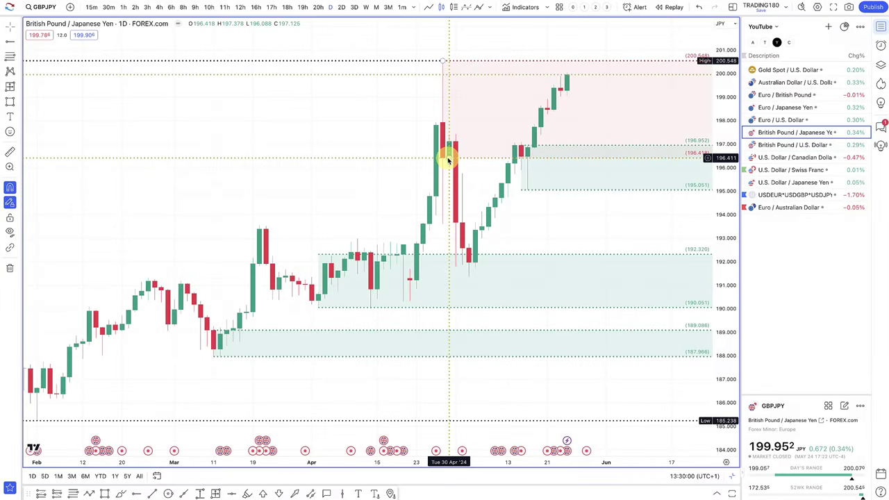
drag(448, 160, 424, 82)
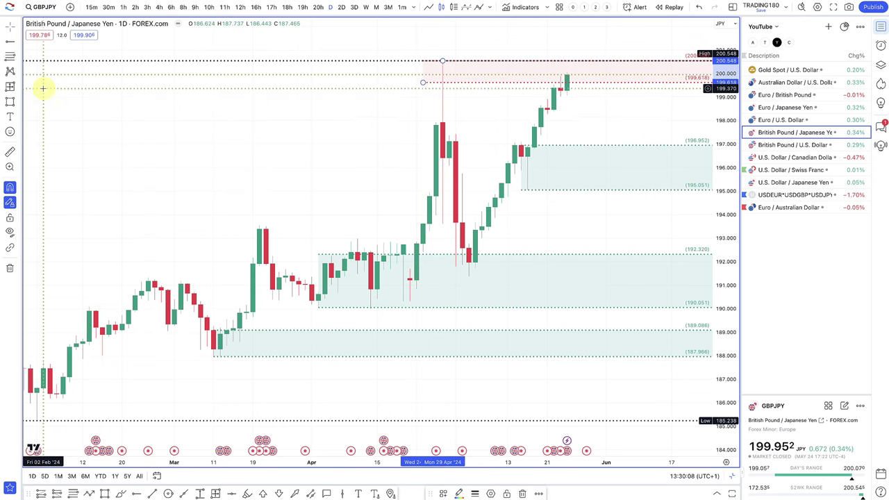
- Mark GBPJPY demand zones at 198.543–198.273 from 21 May and 199.397–199.023 from 23 May
click(10, 56)
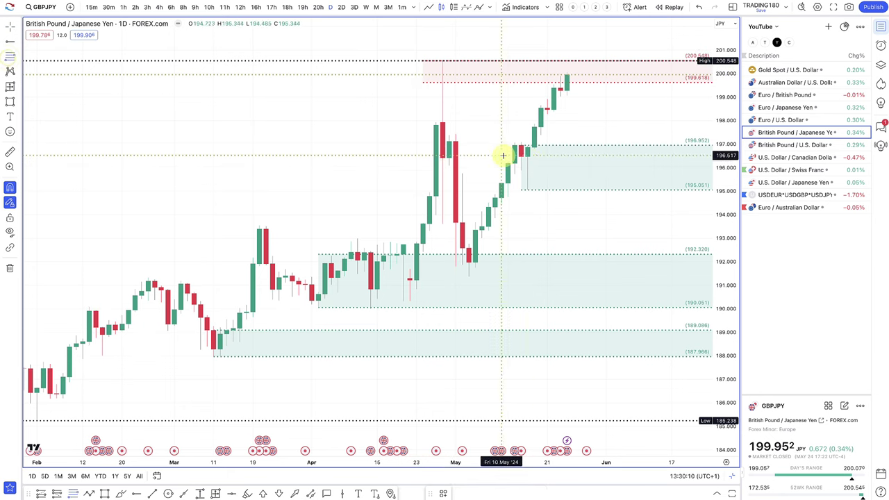
mouse_move(546, 106)
mouse_down()
mouse_move(547, 114)
mouse_move(562, 96)
mouse_up()
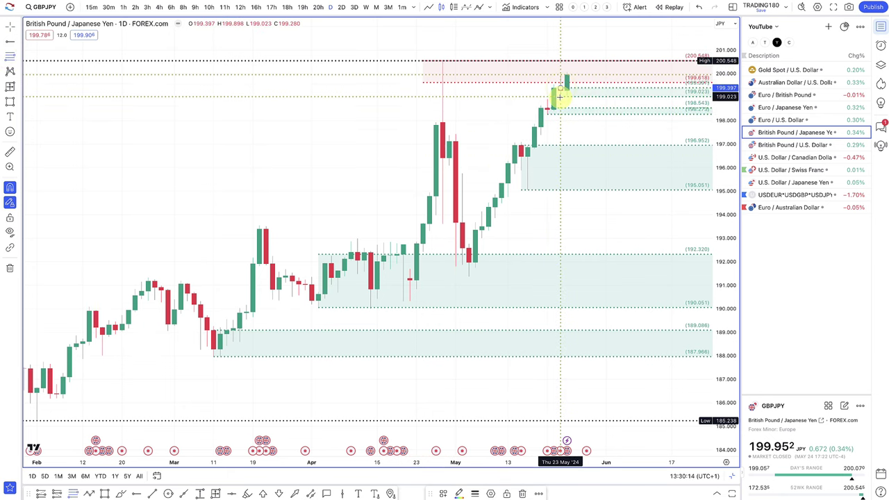
- Draw three projected GBPJPY paths from 199.952, dipping to 199.023, 198.273 and about 196.2 and rising to about 200.5, 200.07 and 199.5
scroll(522, 130, up, 3)
scroll(522, 141, up, 2)
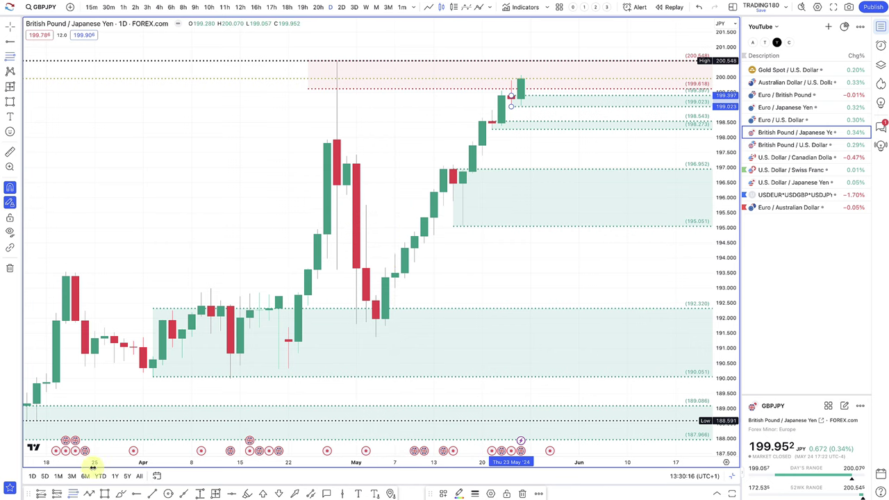
click(89, 494)
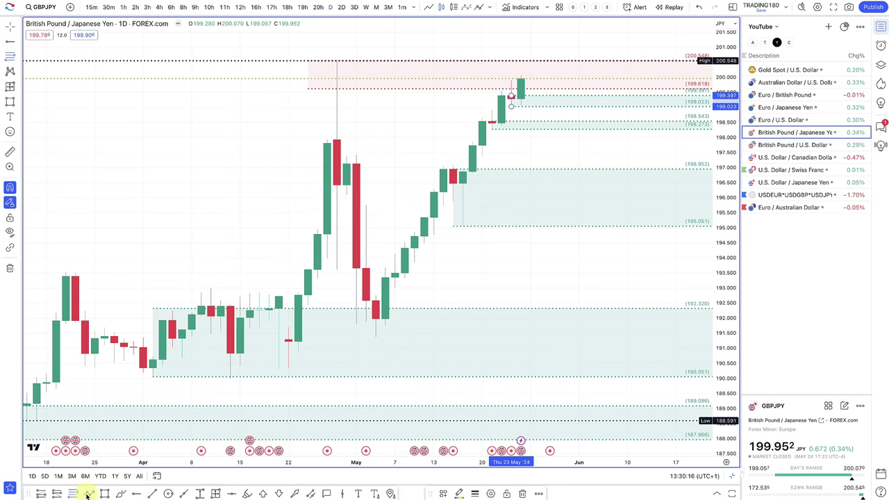
click(522, 78)
click(549, 106)
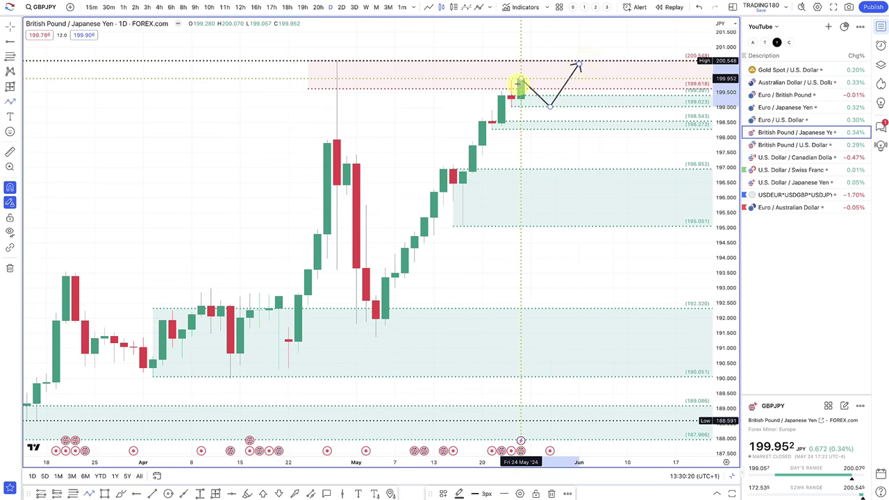
drag(521, 78, 546, 129)
click(605, 73)
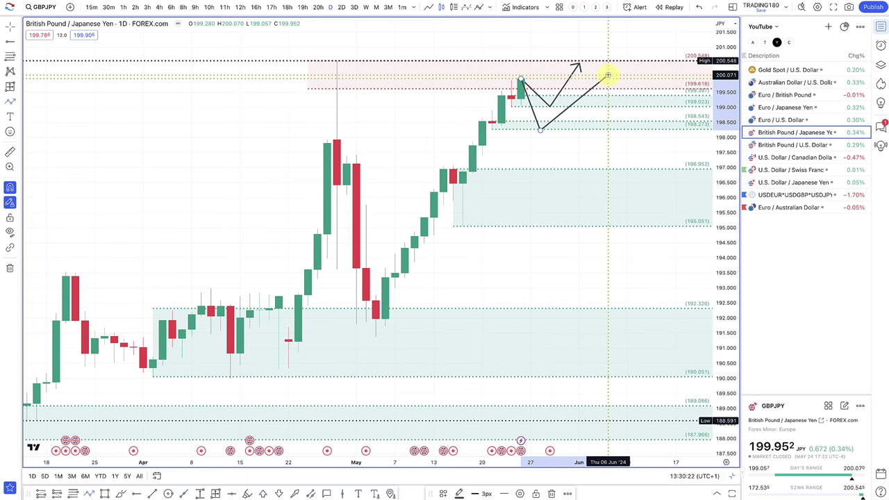
mouse_move(520, 87)
mouse_down()
mouse_move(545, 219)
mouse_move(539, 194)
mouse_move(671, 88)
mouse_up()
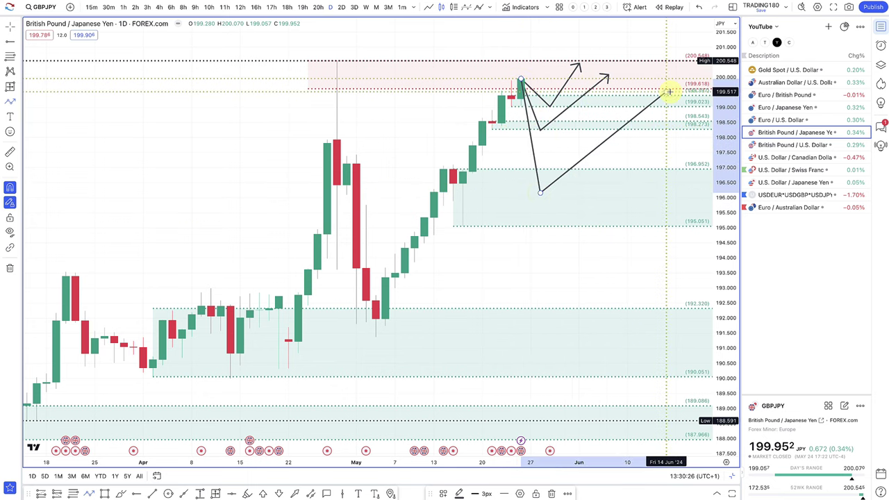
scroll(397, 283, down, 2)
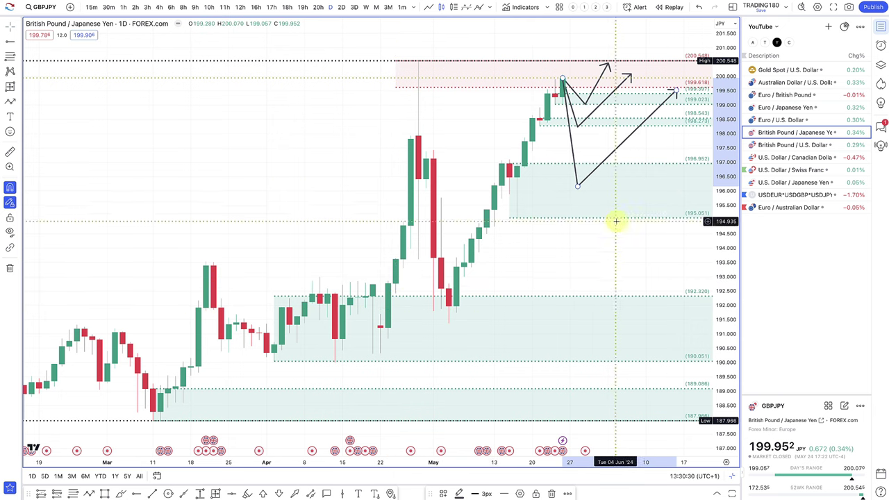
- Open the EURUSD chart and set its timeframe to 11 hours
scroll(611, 224, up, 2)
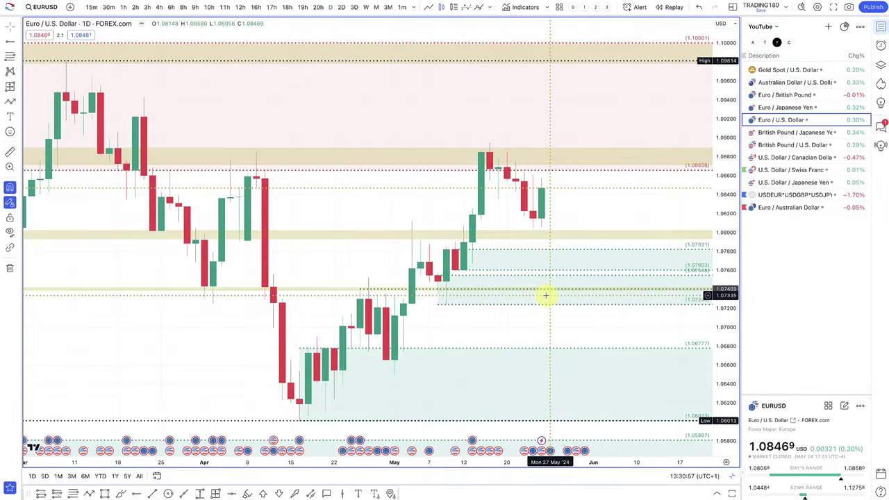
scroll(546, 295, up, 3)
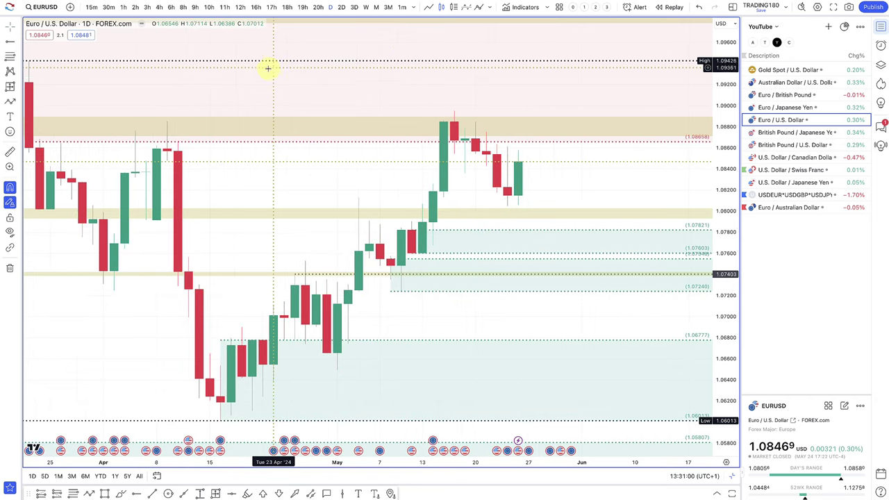
click(228, 8)
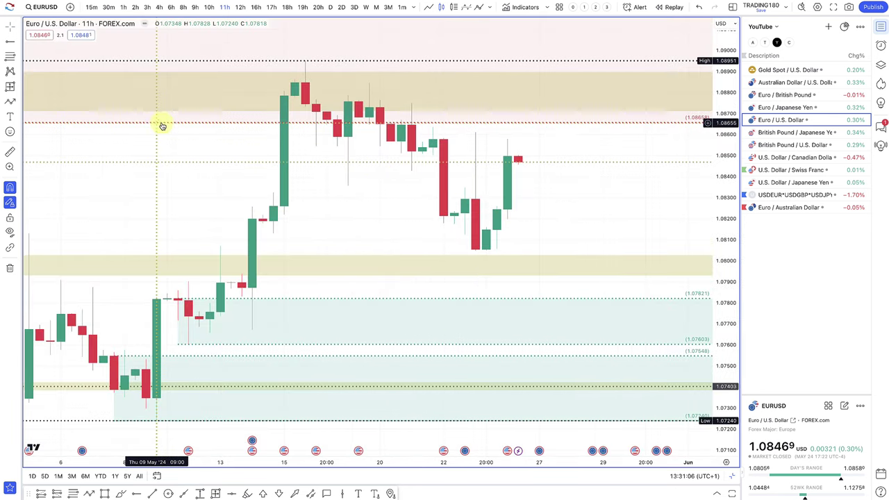
- Place a short position on EURUSD from the 15 May 22:00 candle, with its entry at 1.08951 and stop at about 1.0912
click(57, 494)
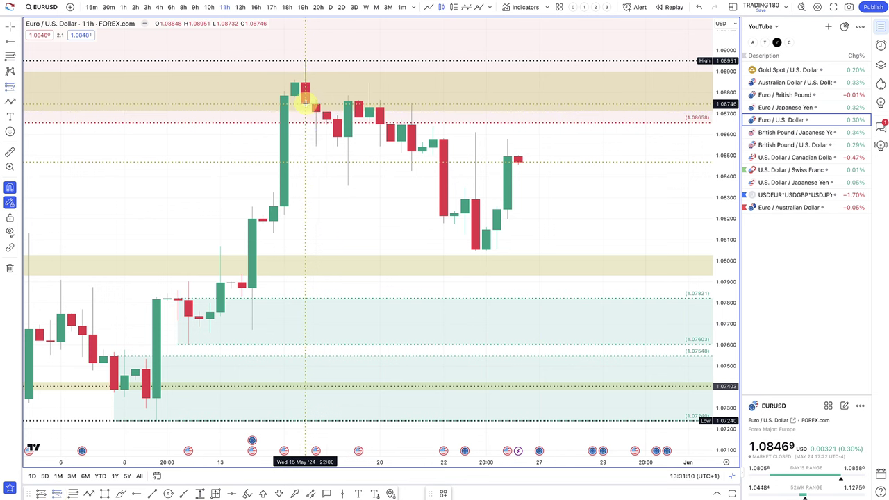
click(305, 104)
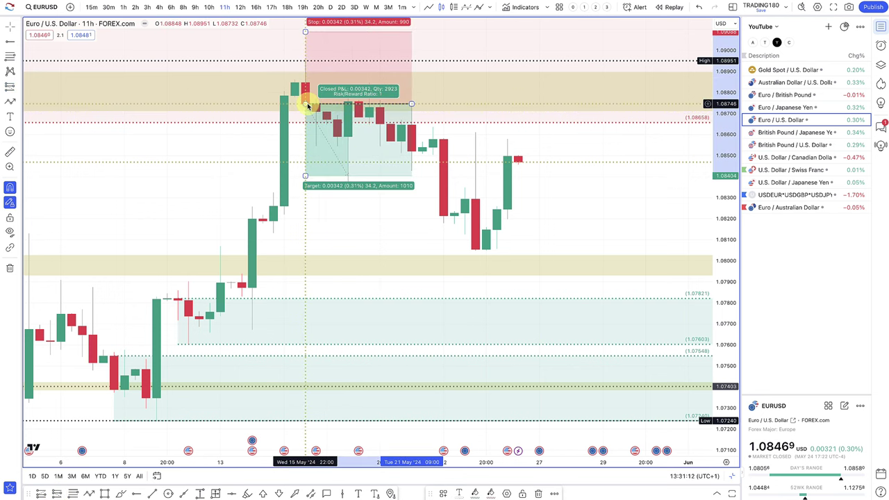
drag(307, 102, 308, 61)
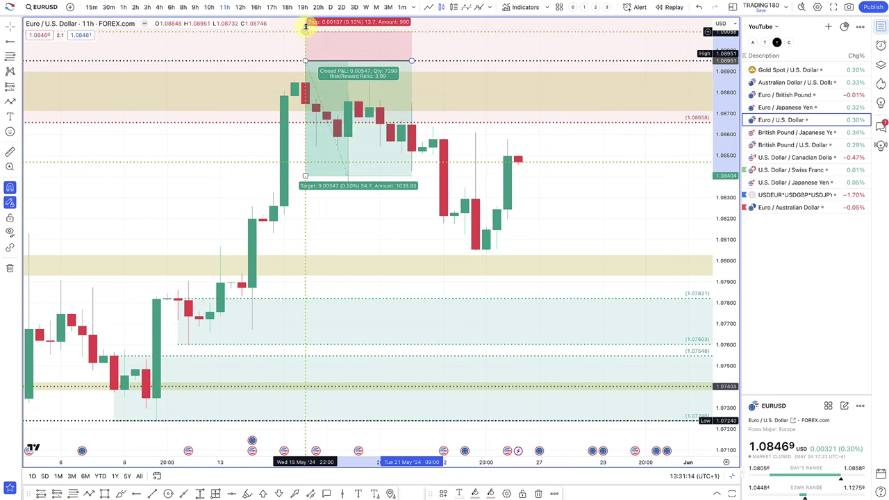
drag(305, 26, 305, 26)
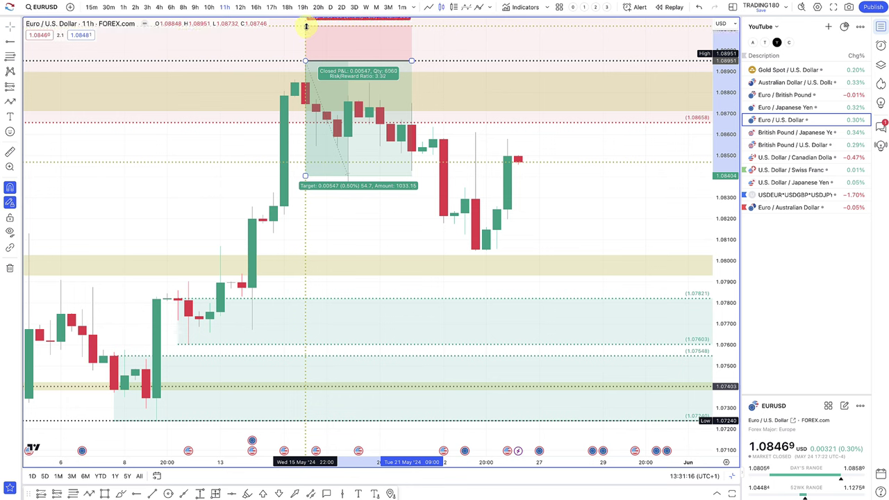
- Set the EURUSD short position's entry to 1.08746 and its target to 1.08053
drag(306, 61, 306, 111)
drag(305, 176, 313, 184)
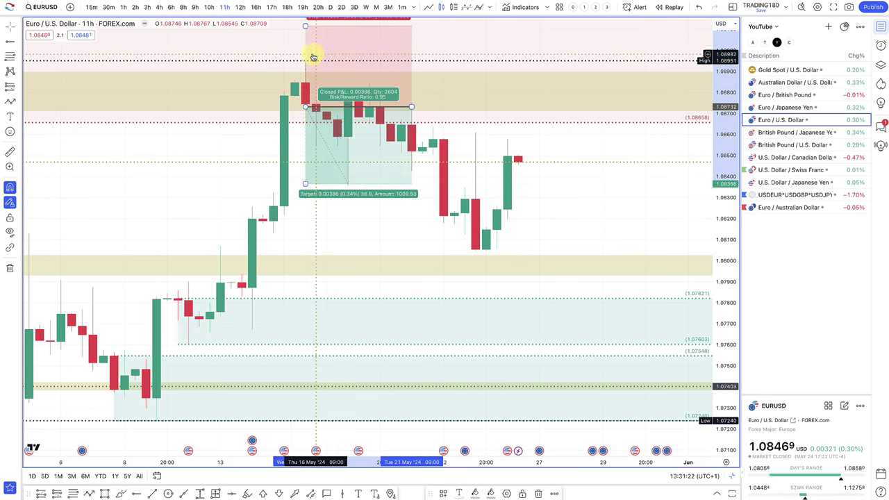
drag(306, 107, 306, 104)
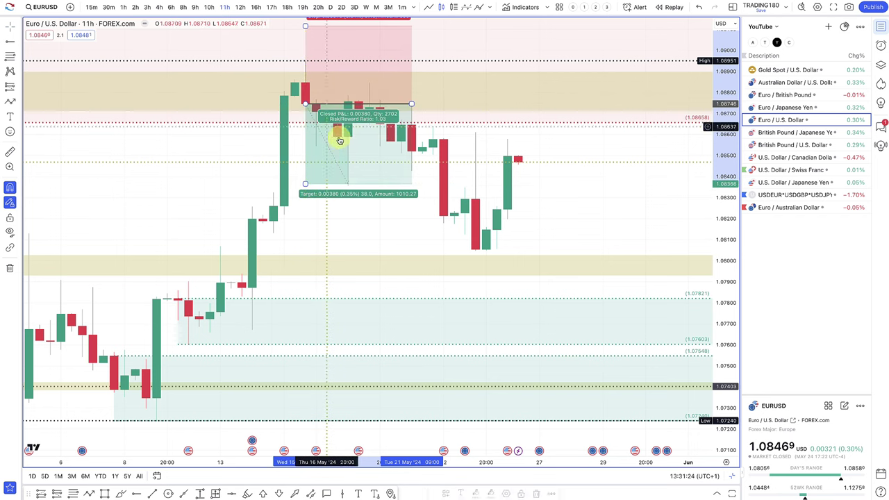
drag(308, 184, 308, 183)
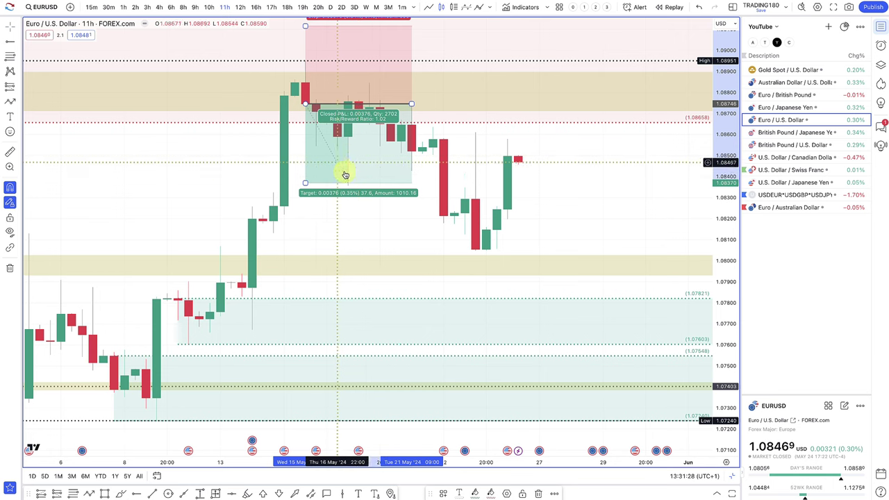
drag(306, 192, 301, 249)
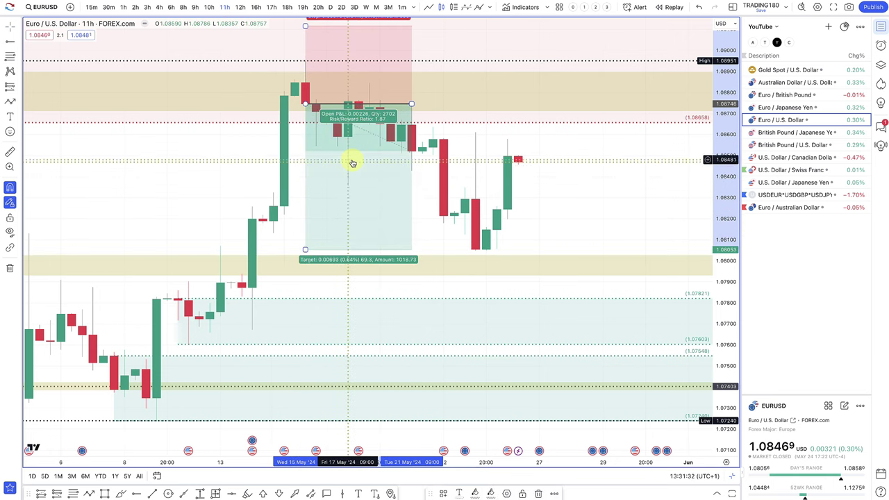
- Extend the short position's end to 29 May, keeping its 15 May start, and move its target to the current price of 1.08469
drag(407, 104, 601, 118)
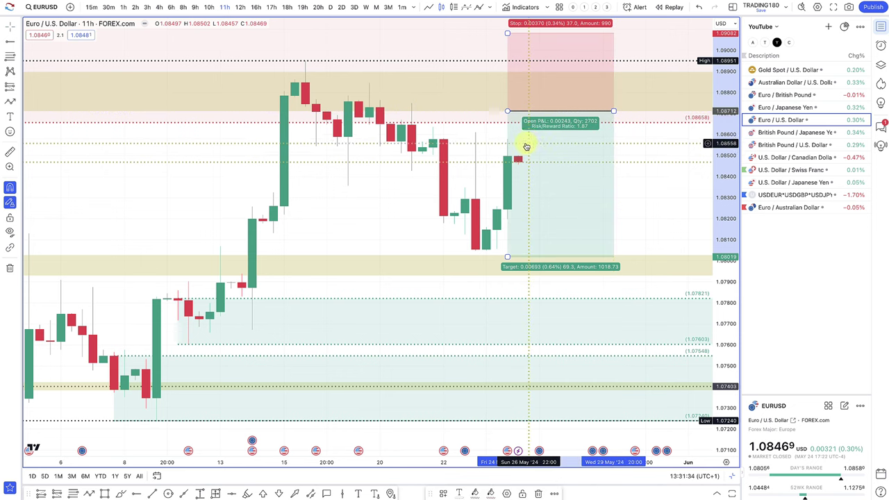
key(ctrl+z)
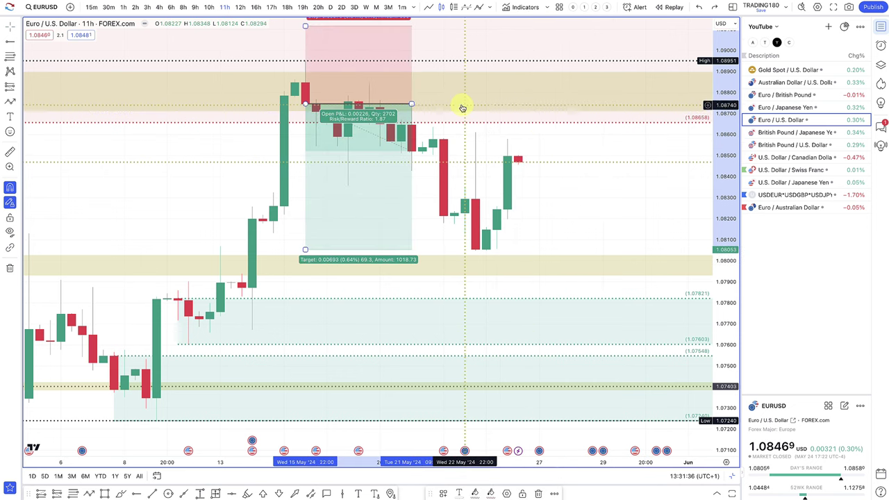
drag(411, 104, 624, 103)
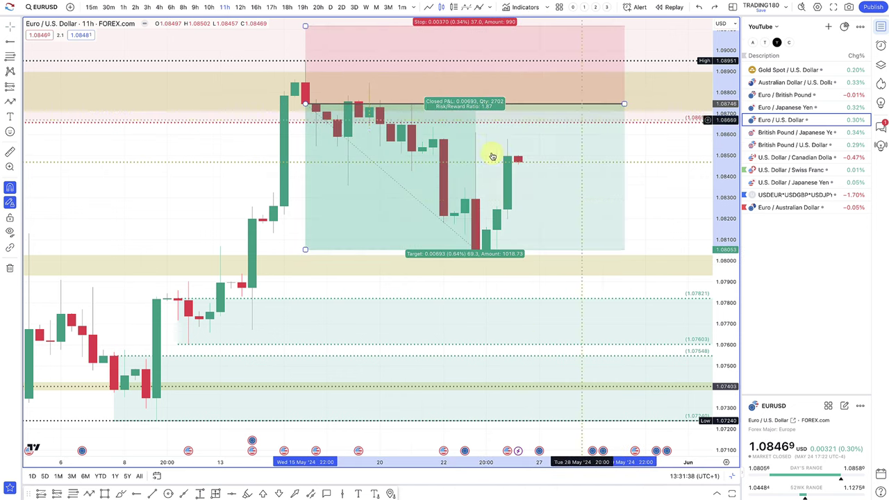
drag(305, 251, 520, 162)
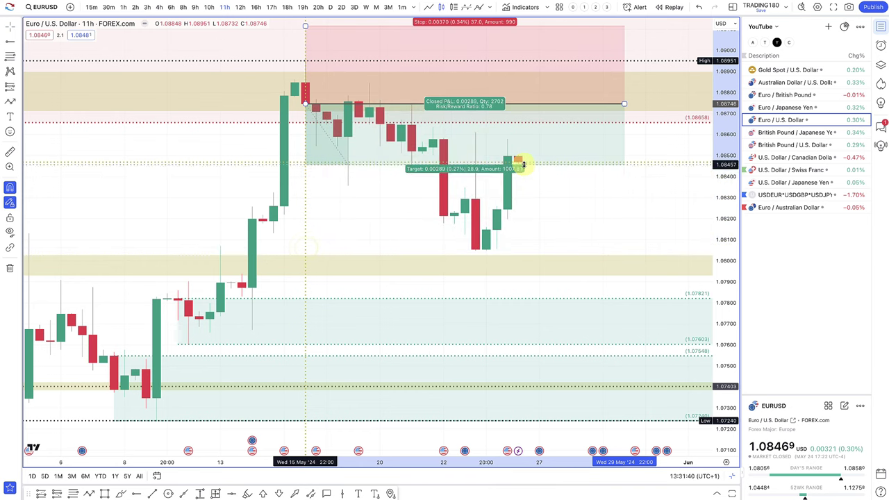
- Sketch a projected EURUSD path from 1.08469 down to the demand zone edge at 1.07821, and discard it
click(89, 495)
click(518, 161)
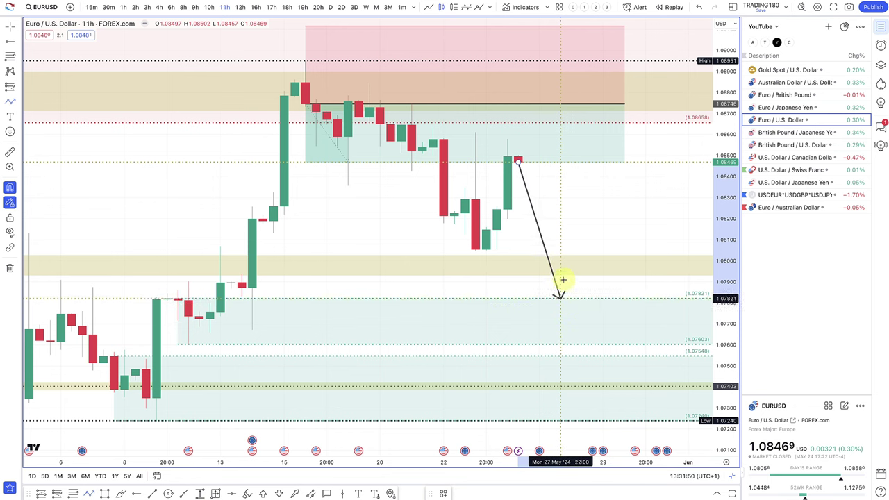
click(561, 279)
key(Delete)
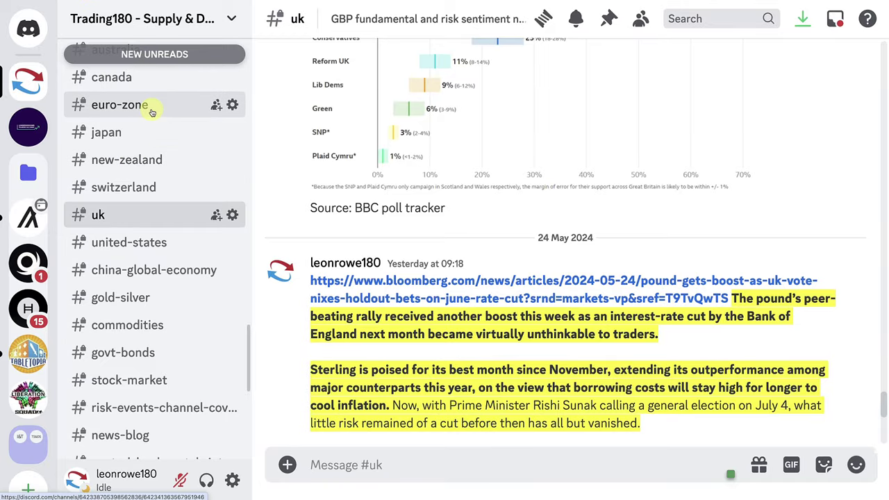
- Switch to Discord and read the euro-zone channel's 23 May posts on private-sector activity, PMI figures and priced rate cuts
click(152, 111)
scroll(516, 258, up, 3)
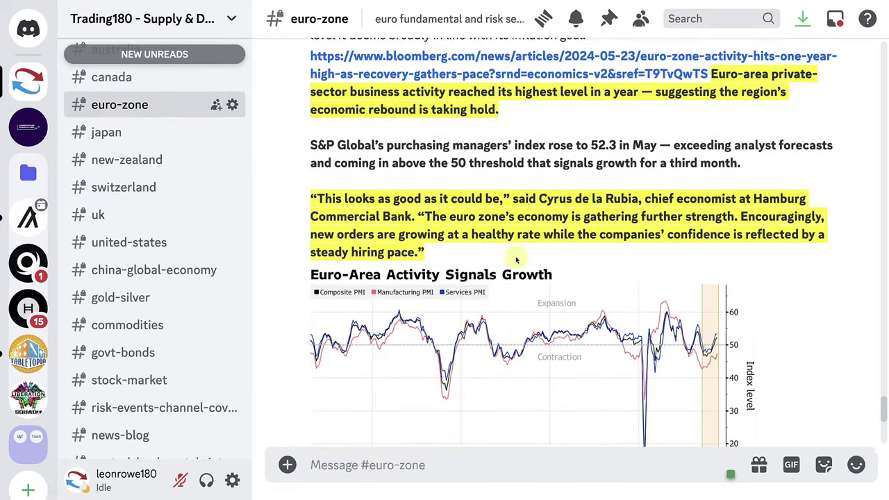
scroll(516, 259, up, 2)
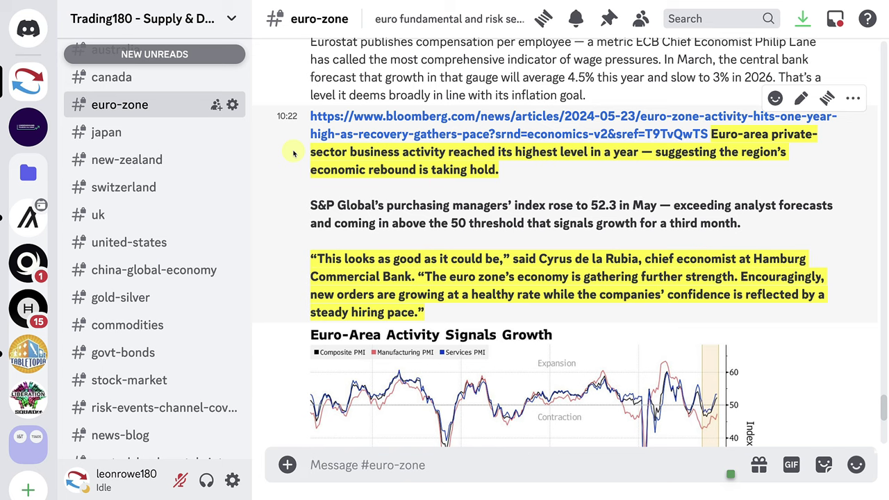
scroll(294, 153, down, 2)
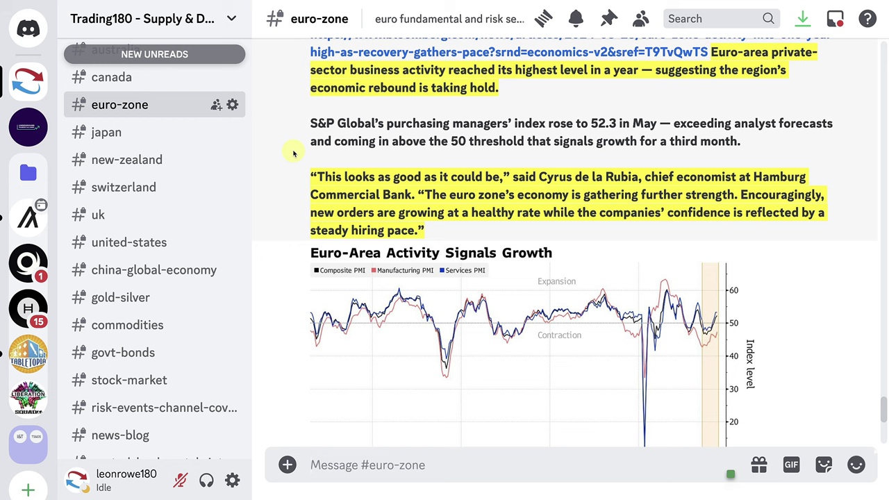
scroll(287, 198, down, 5)
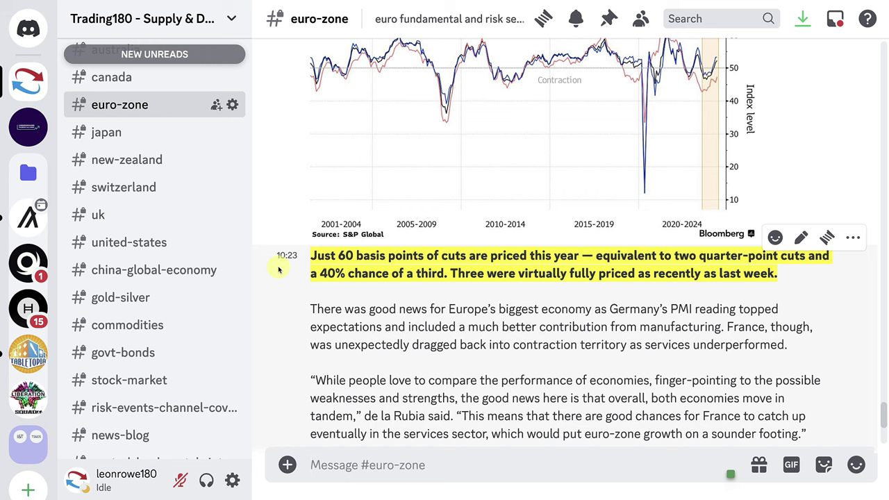
drag(279, 269, 320, 274)
click(303, 285)
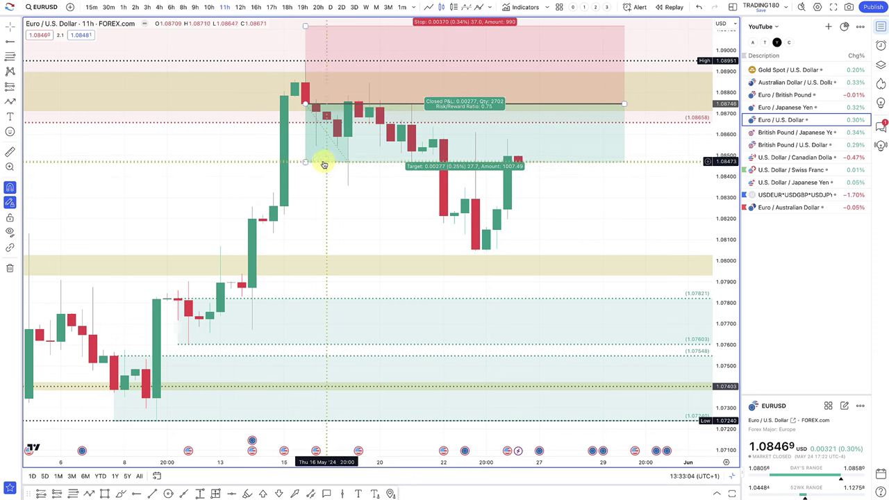
- Return to TradingView, set the EURUSD short position's target to 1.08053, and try a projected path from the latest candle up to about 1.0899
drag(307, 167, 320, 248)
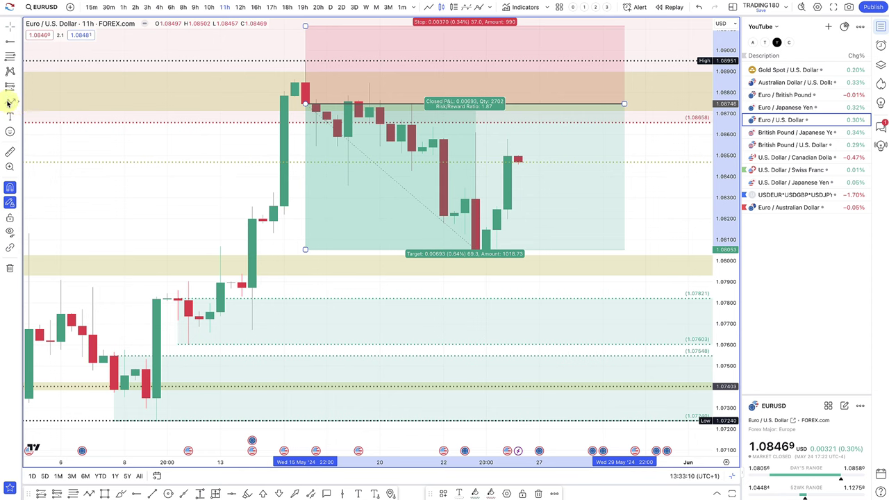
click(9, 103)
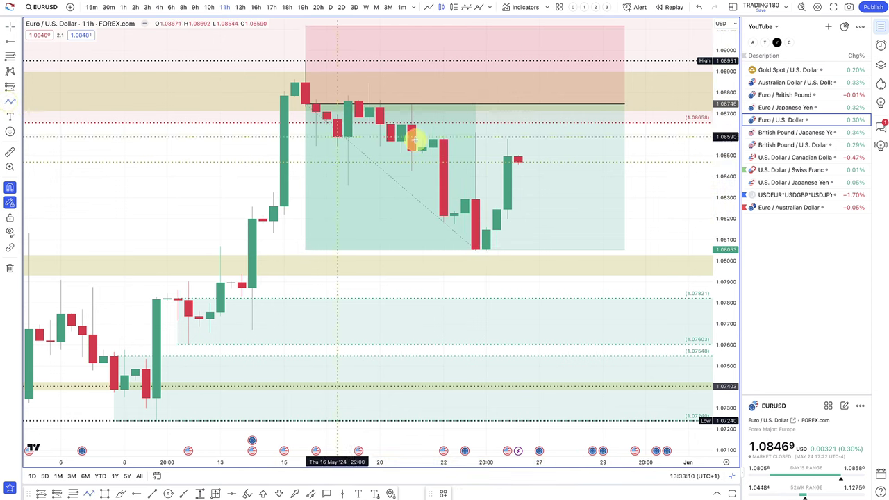
click(538, 116)
scroll(566, 50, down, 2)
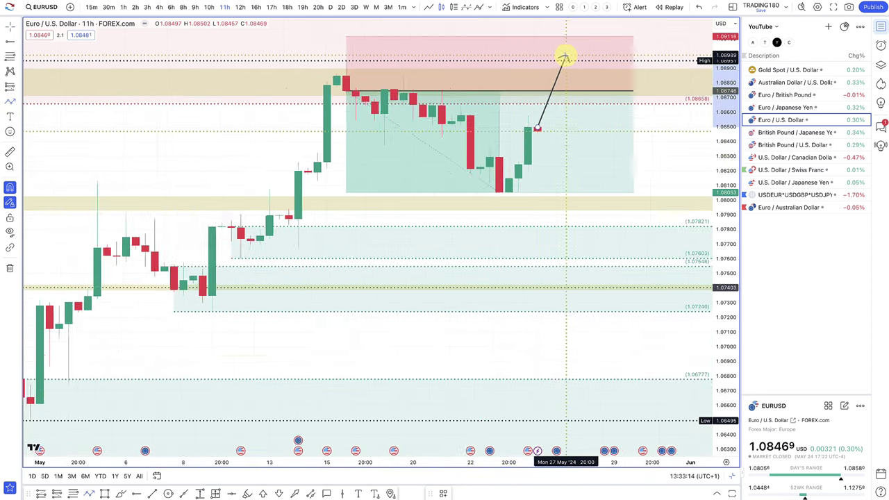
scroll(567, 55, down, 1)
key(Escape)
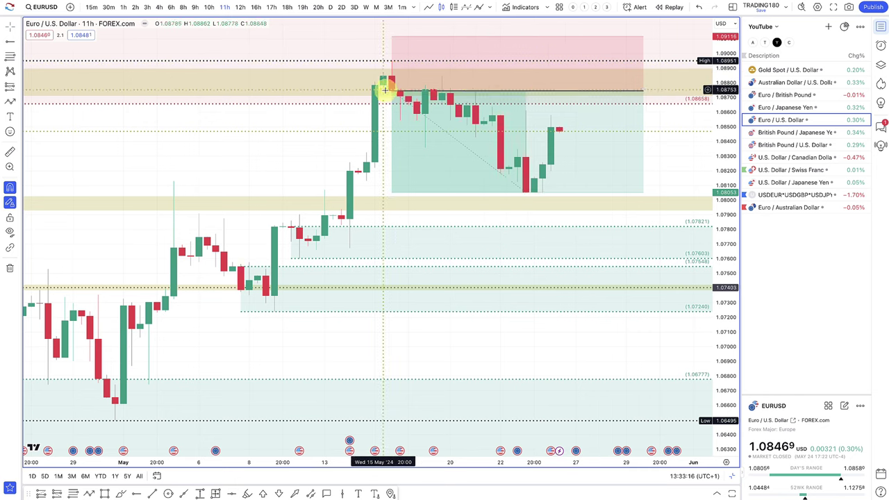
click(388, 89)
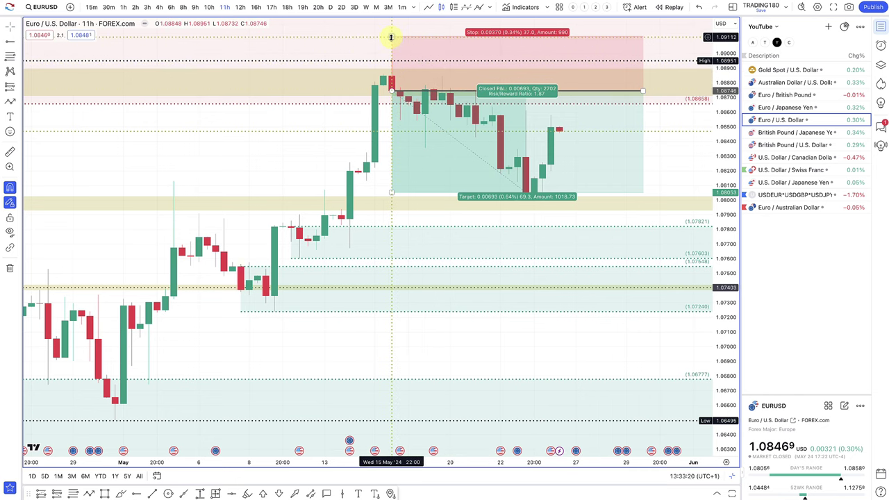
- Switch the EURUSD chart to the daily timeframe and tighten the short position's stop to 1.08898
key(Escape)
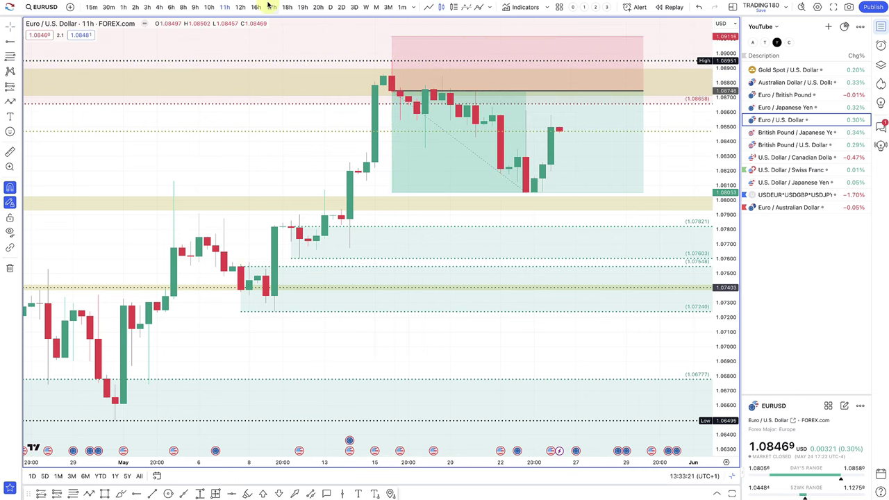
click(331, 7)
scroll(438, 82, up, 6)
click(419, 81)
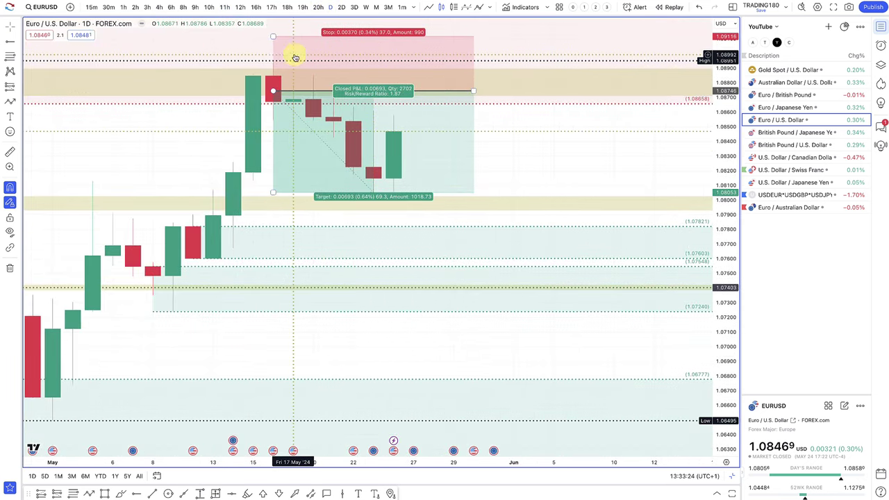
drag(273, 36, 354, 68)
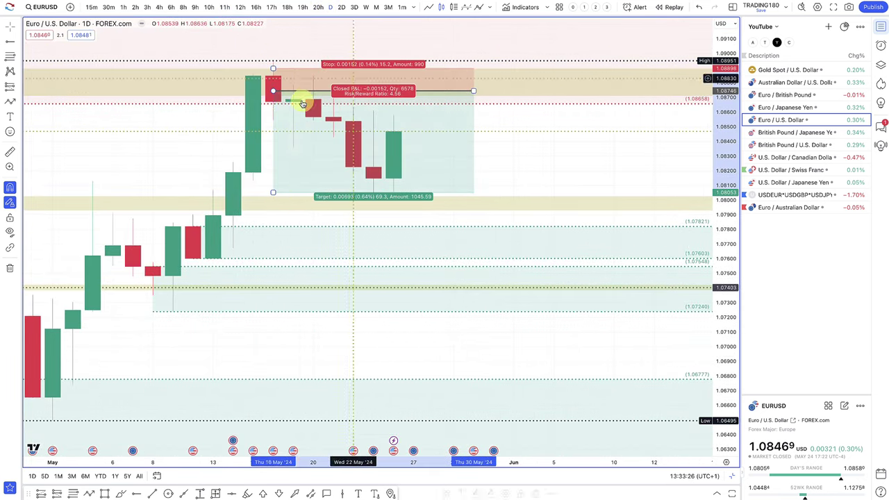
- Trace the past move from the 16 May high at 1.08951 through about 1.0836 and 1.0885 to the 23 May low near 1.0805
click(89, 495)
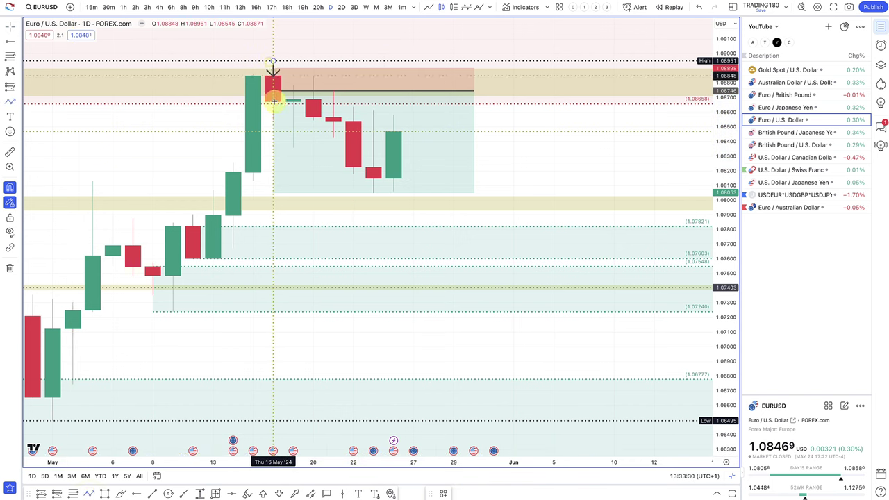
click(293, 147)
click(314, 75)
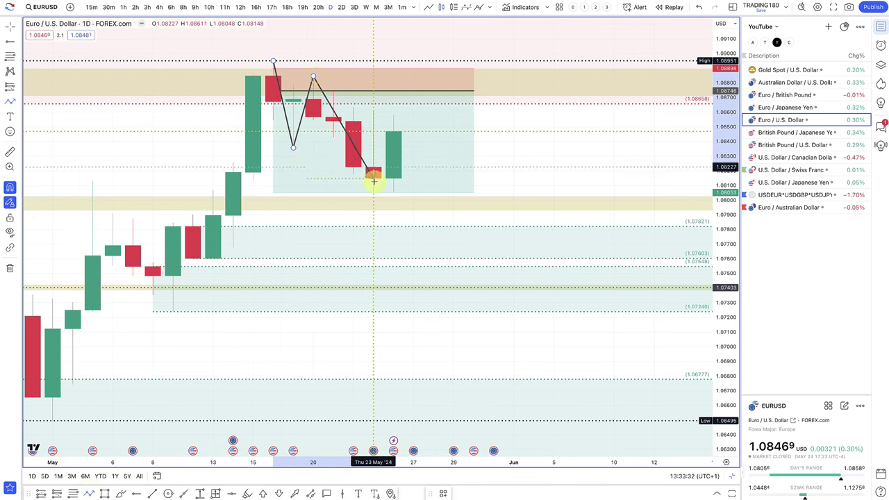
double_click(375, 198)
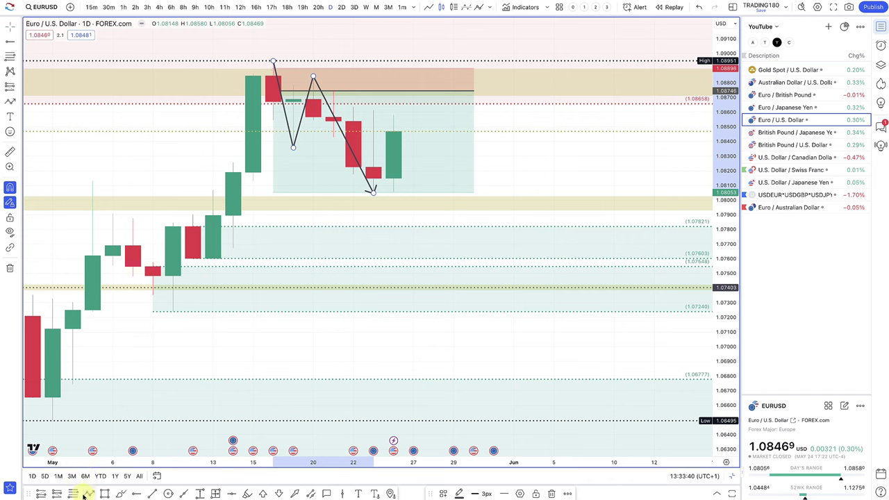
- Sketch a projected path from the 24 May high at 1.08580 down into the demand zone at about 1.0773
click(294, 291)
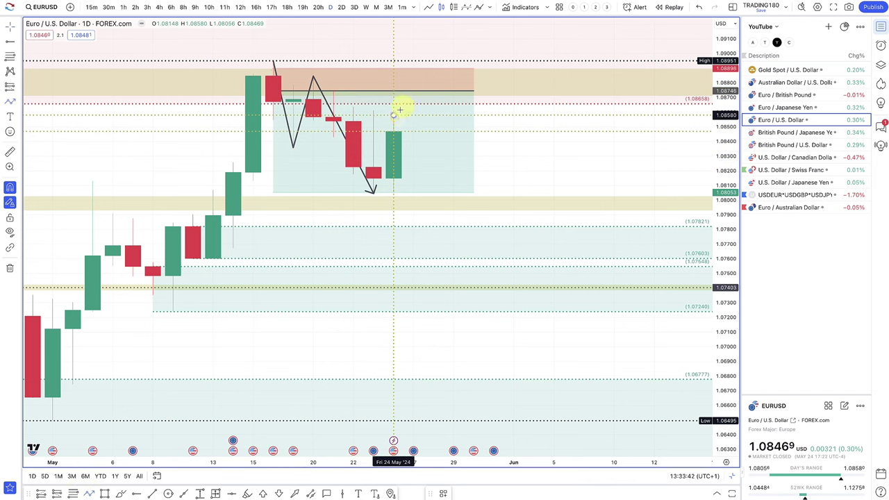
mouse_move(393, 114)
mouse_down()
mouse_move(432, 44)
mouse_move(409, 155)
mouse_move(448, 236)
mouse_move(438, 238)
mouse_up()
scroll(397, 230, down, 5)
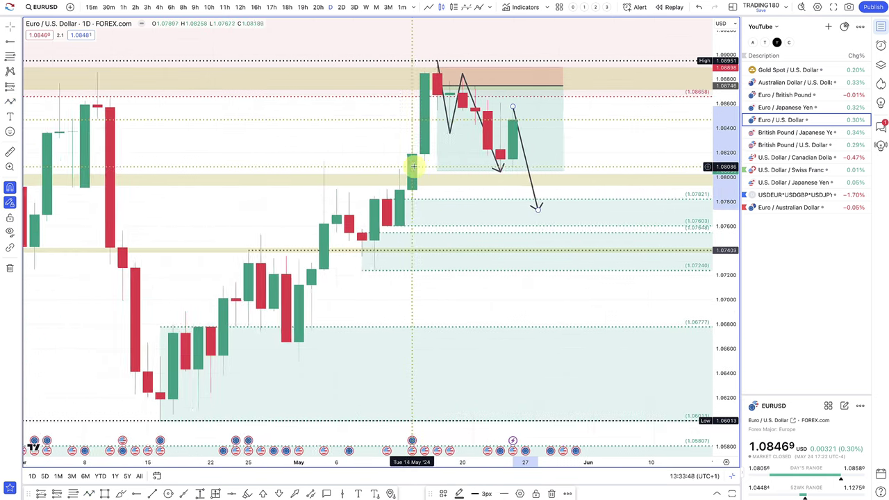
- Delete the EURUSD short position and both sketched paths from the chart
scroll(413, 165, down, 1)
key(Delete)
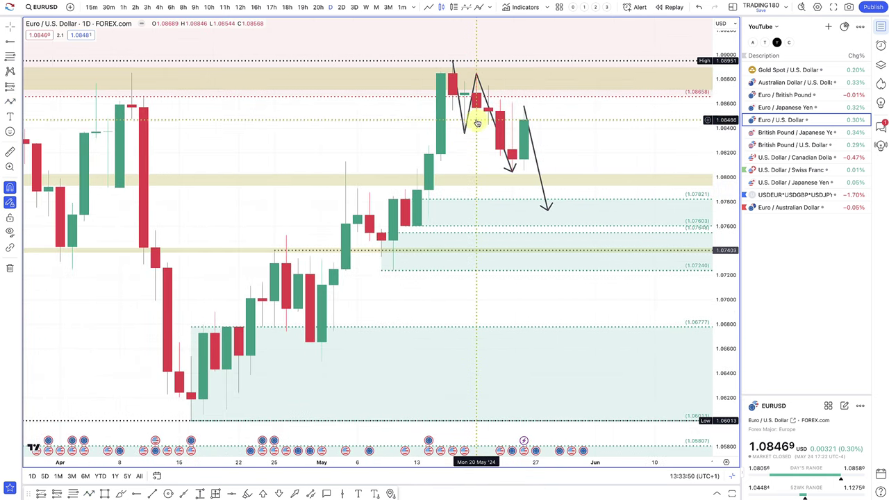
click(476, 81)
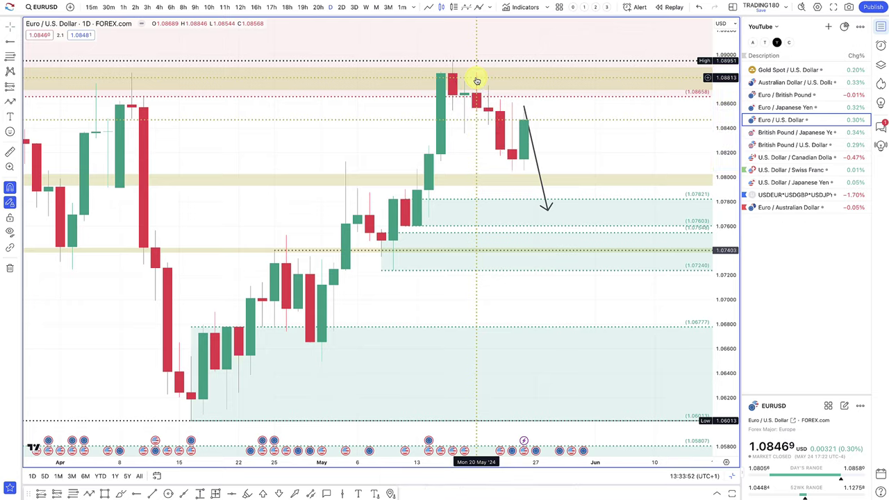
scroll(486, 86, down, 2)
click(586, 218)
key(Delete)
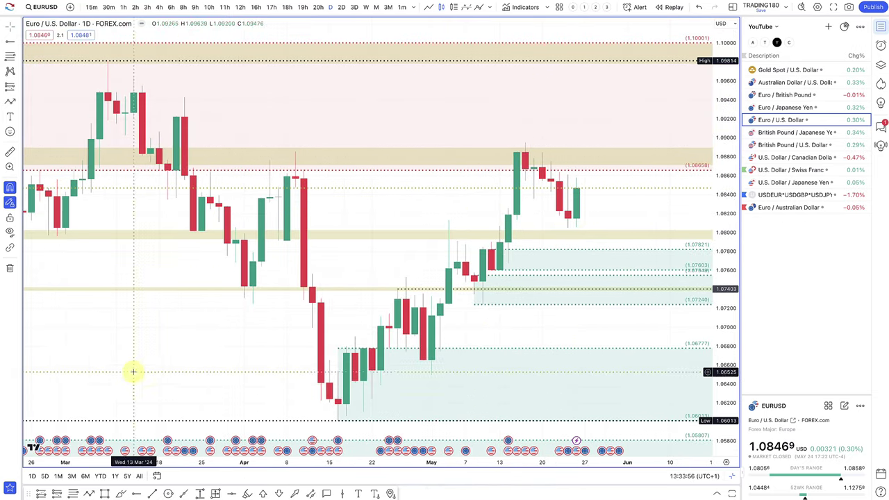
- Draw a projected path from 1.08469 up to about 1.0916 on 29 May, then down to about 1.0797
click(88, 494)
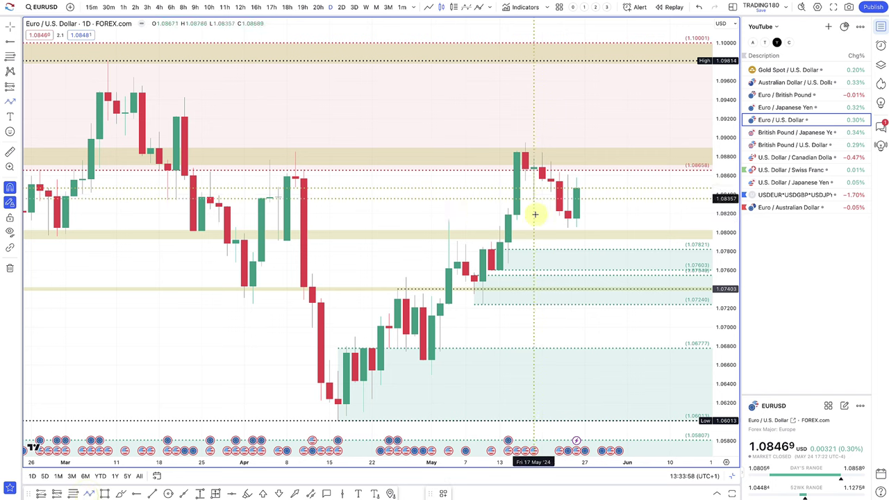
click(576, 187)
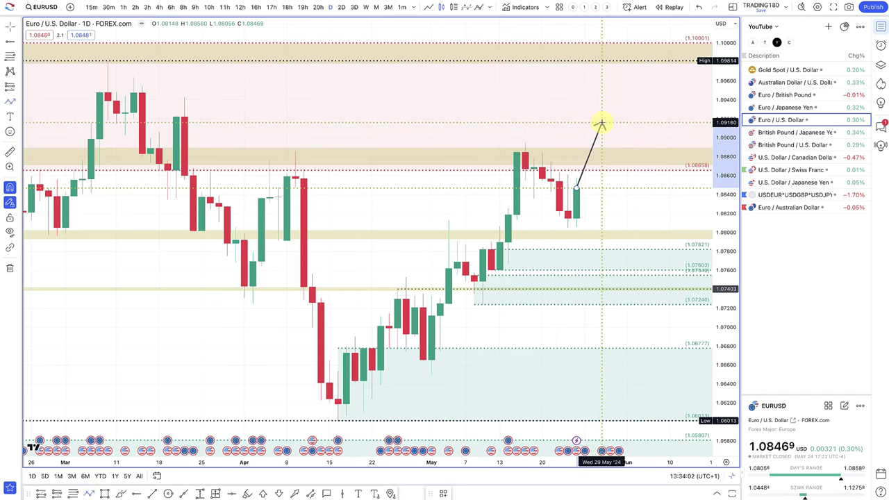
click(601, 123)
double_click(629, 235)
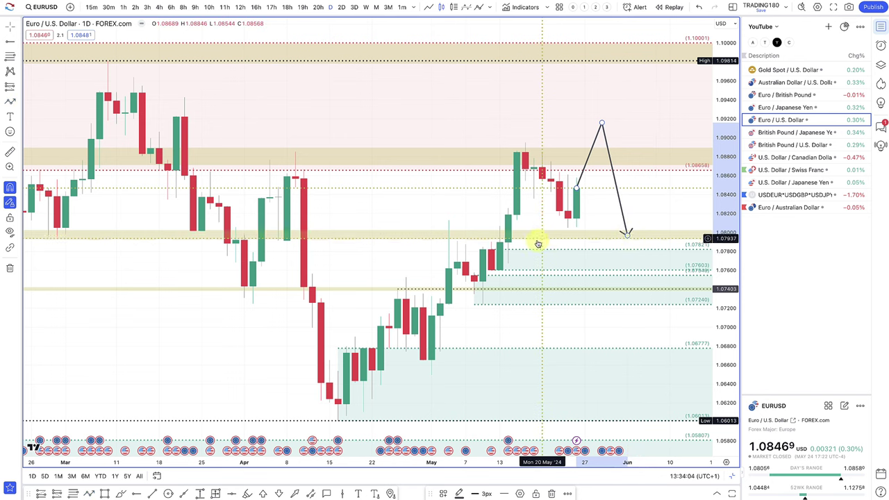
- Draw an alternative path from 1.08469 down to about 1.0768 in the demand zone, then up to 1.08844 on 13 June
click(91, 494)
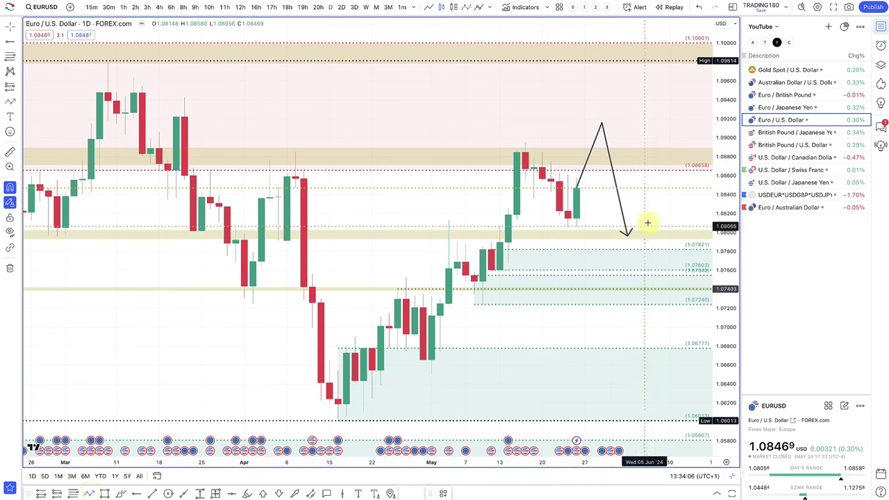
click(579, 192)
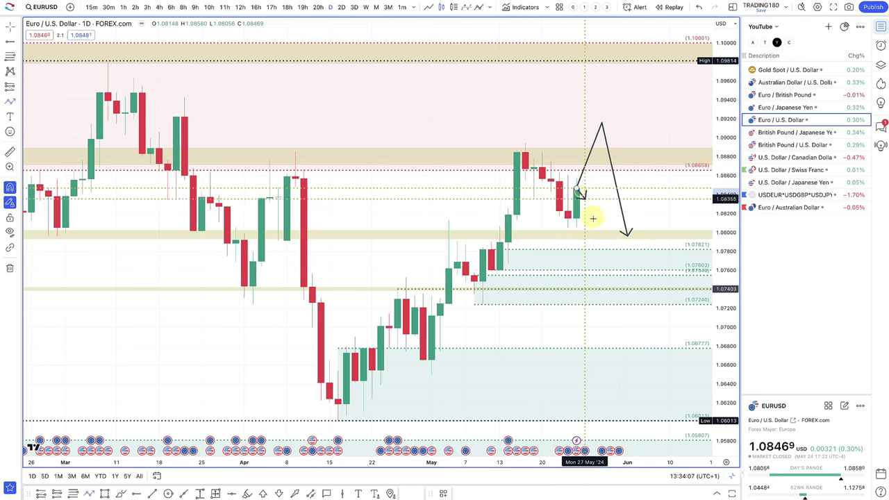
click(619, 261)
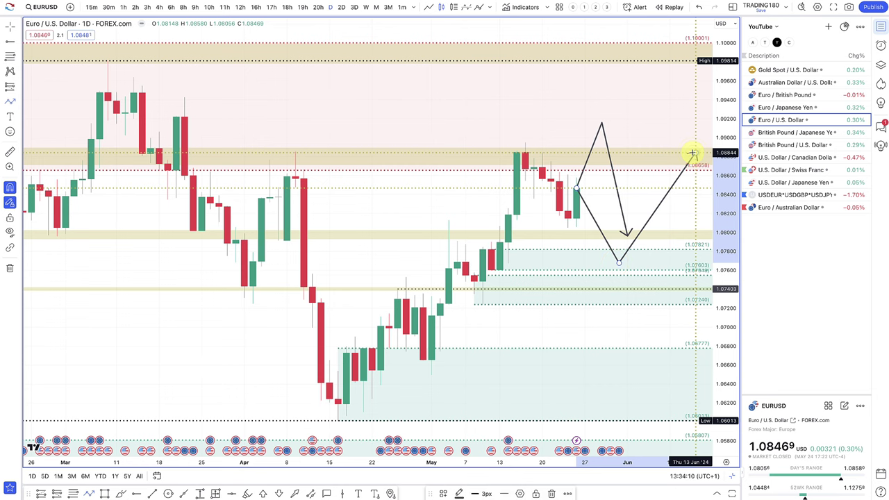
double_click(693, 153)
scroll(595, 261, up, 3)
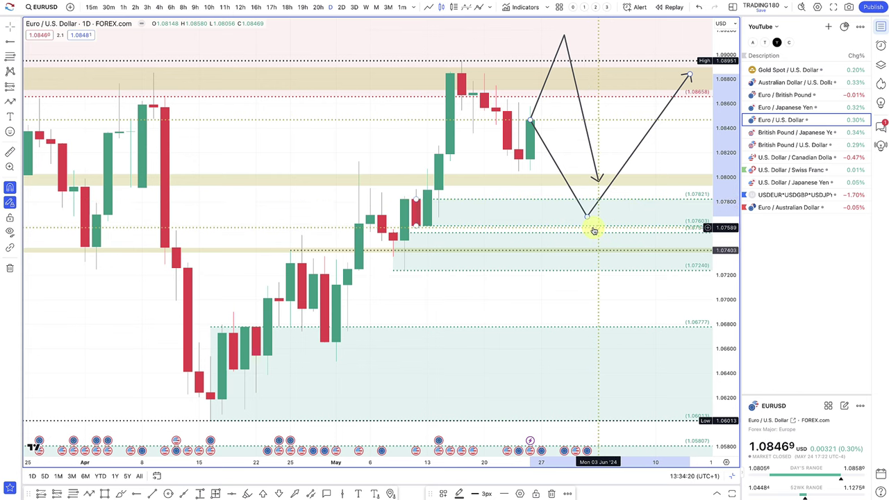
- Reshape the upward-first EURUSD path, raising its peak to about 1.0940 and its end point to about 1.0832
scroll(577, 216, down, 4)
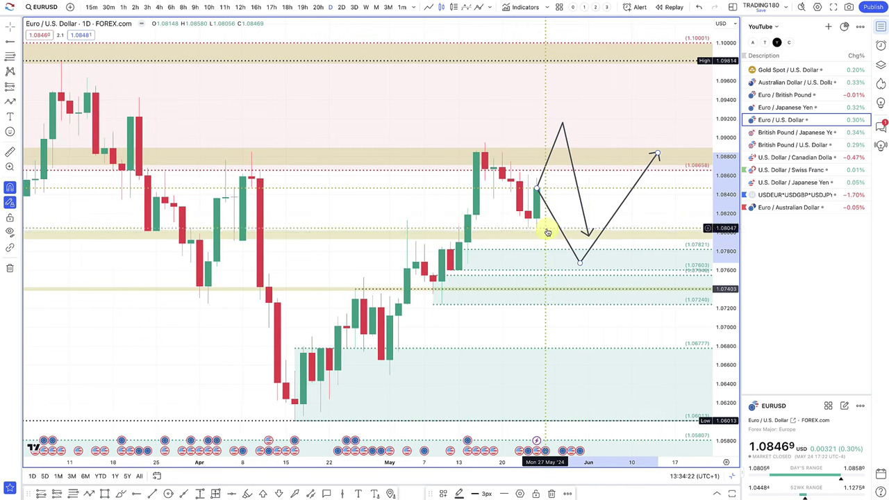
mouse_move(562, 123)
mouse_down()
mouse_move(561, 95)
mouse_move(554, 101)
mouse_up()
drag(587, 229, 570, 199)
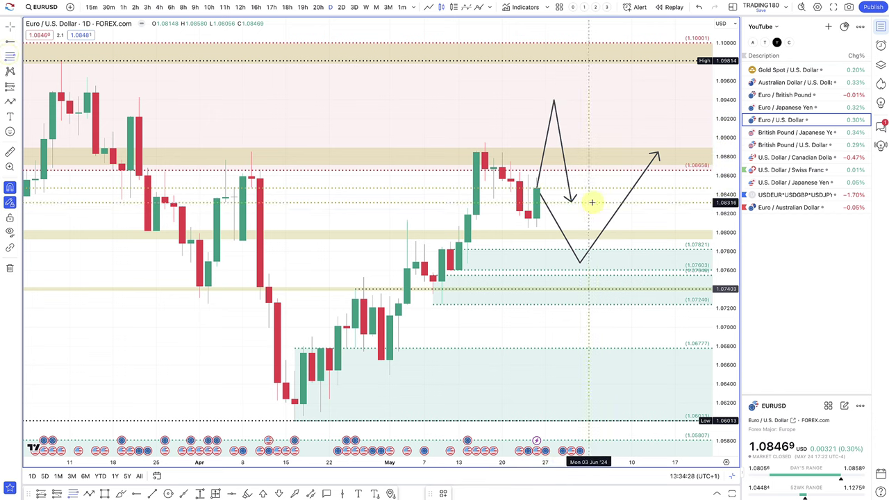
- Mark a demand zone on the 23 May candle from 1.08227 to 1.08048 and move the upward-first path's end into it at about 1.0818
click(529, 210)
drag(528, 212, 528, 229)
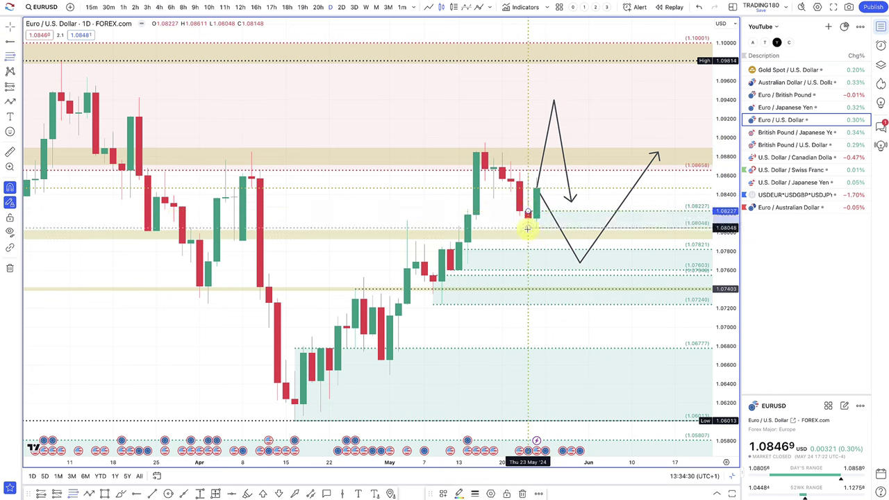
click(569, 201)
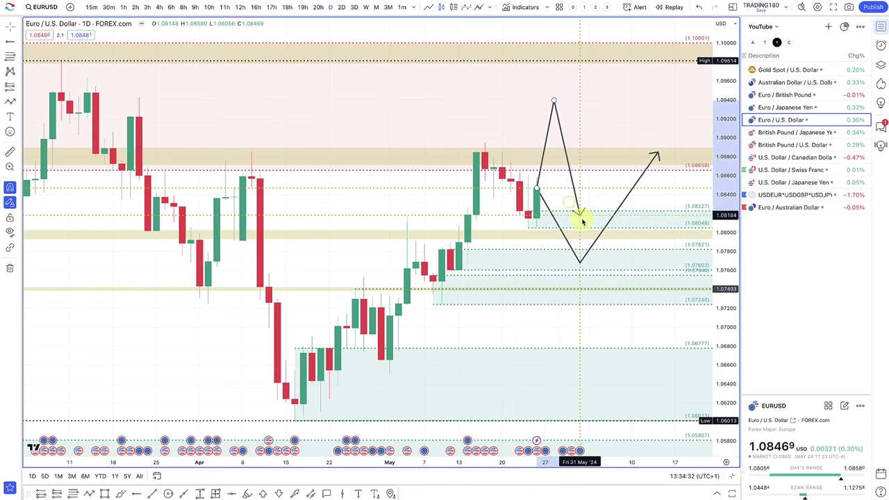
click(575, 216)
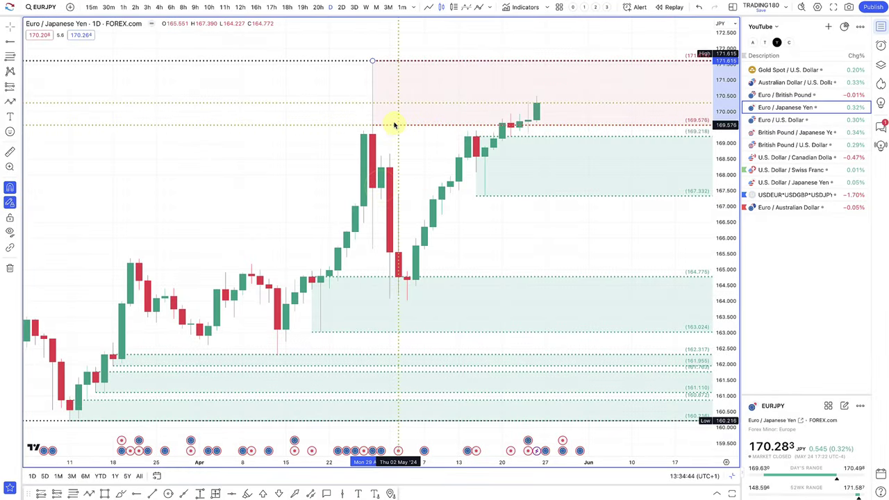
- On the EURJPY chart, set the supply zone's lower edge to 169.761 and the nearest demand zone's upper edge to 169.642
click(481, 138)
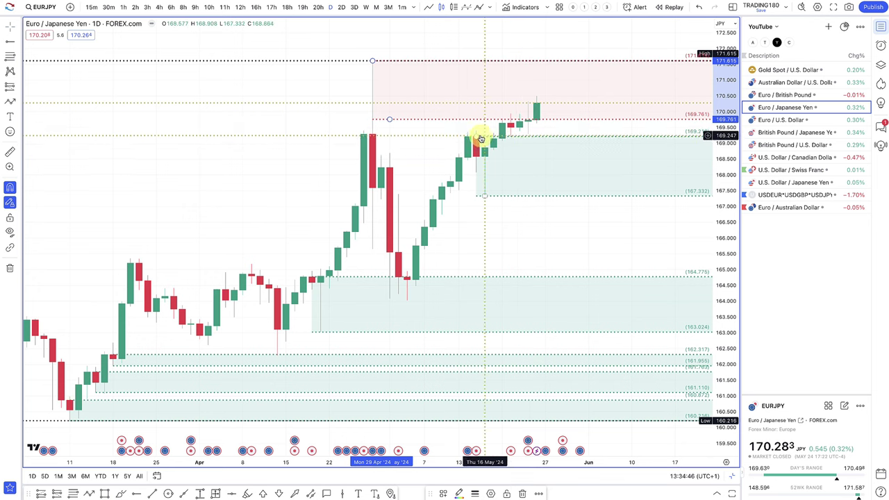
drag(481, 138, 516, 123)
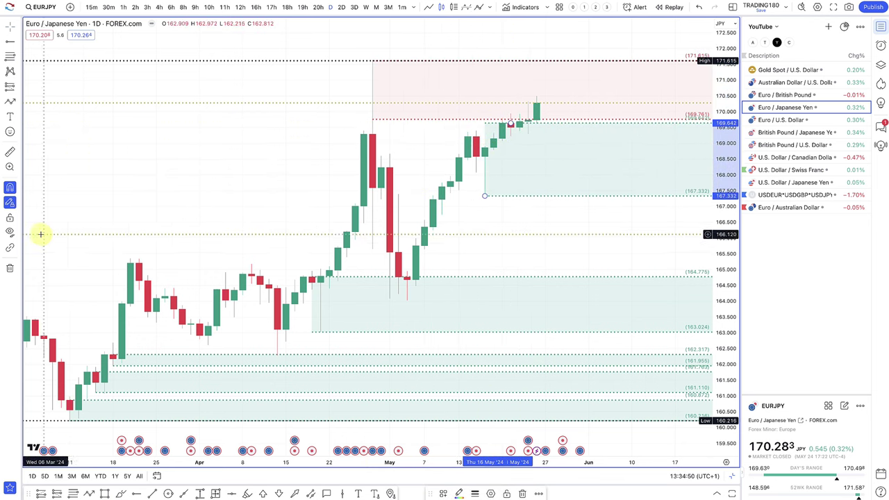
- Draw a projected EURJPY path from 170.283 down to about 167.45 on 29 May, then back up to about 170.6
click(89, 494)
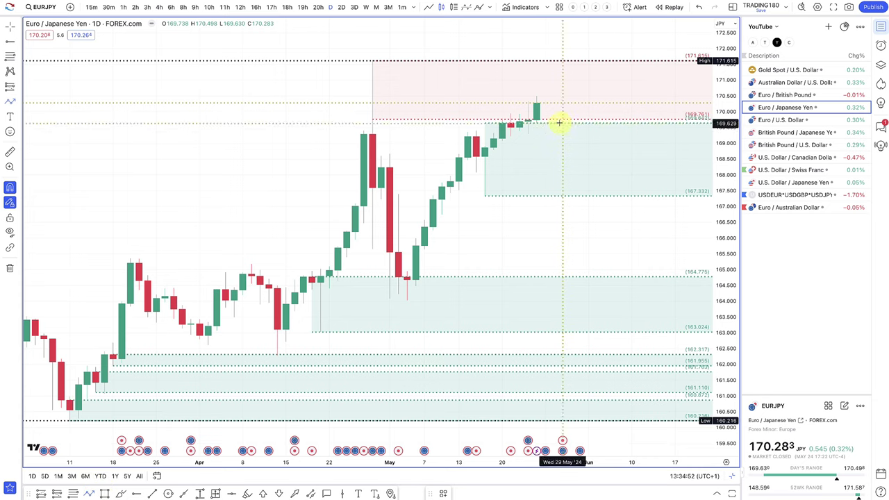
click(537, 103)
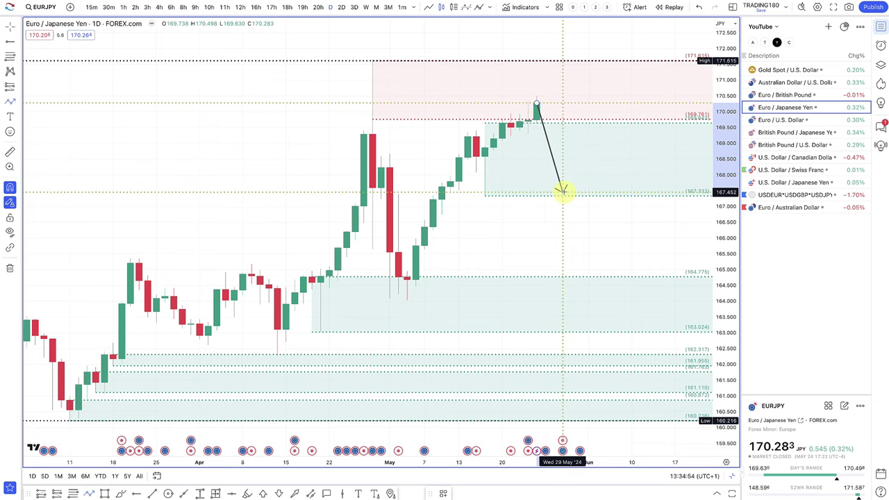
click(563, 190)
click(648, 93)
scroll(536, 200, down, 4)
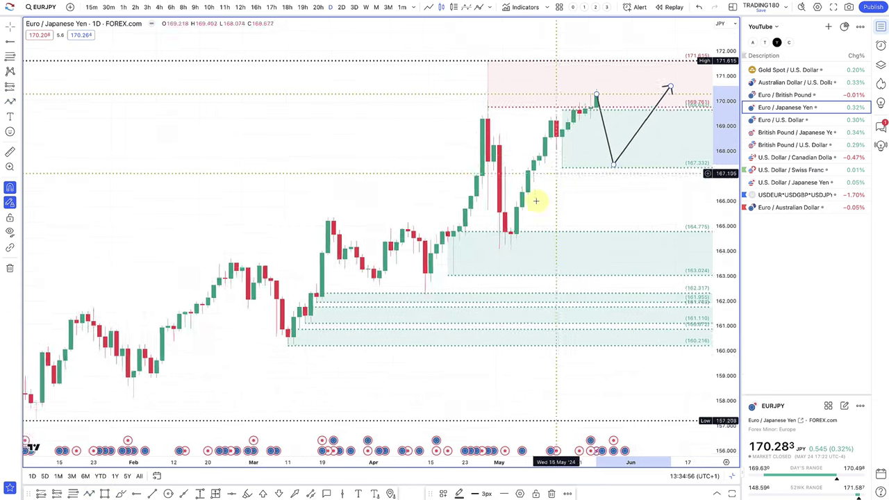
scroll(535, 200, up, 3)
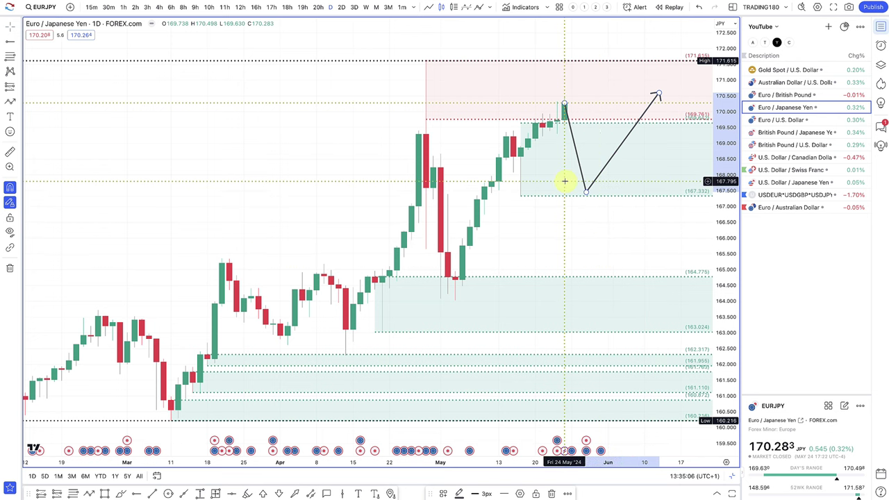
- Move the EURJPY path's start to the 24 May high at 170.498 and its low point to about 167.5 on 30 May
click(10, 103)
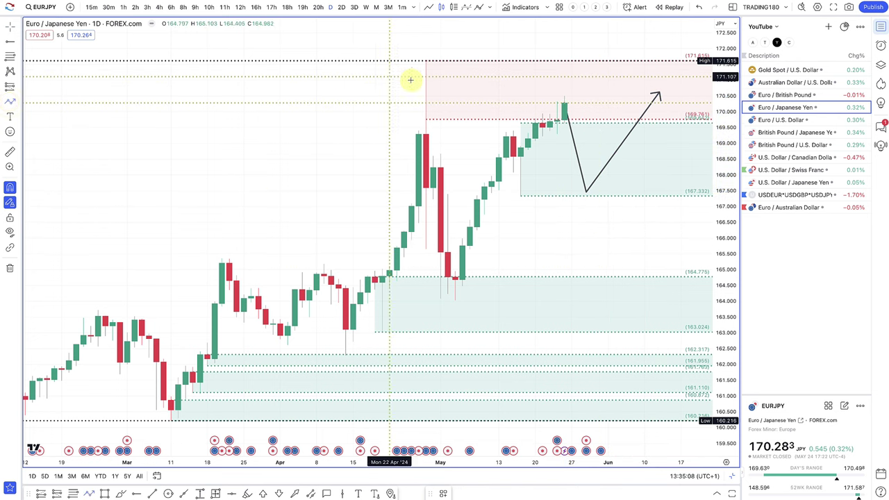
double_click(567, 97)
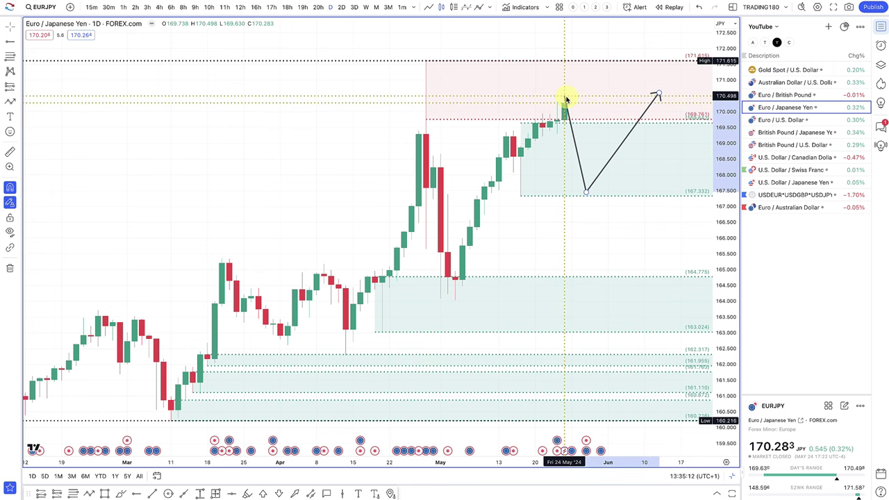
drag(587, 193, 609, 189)
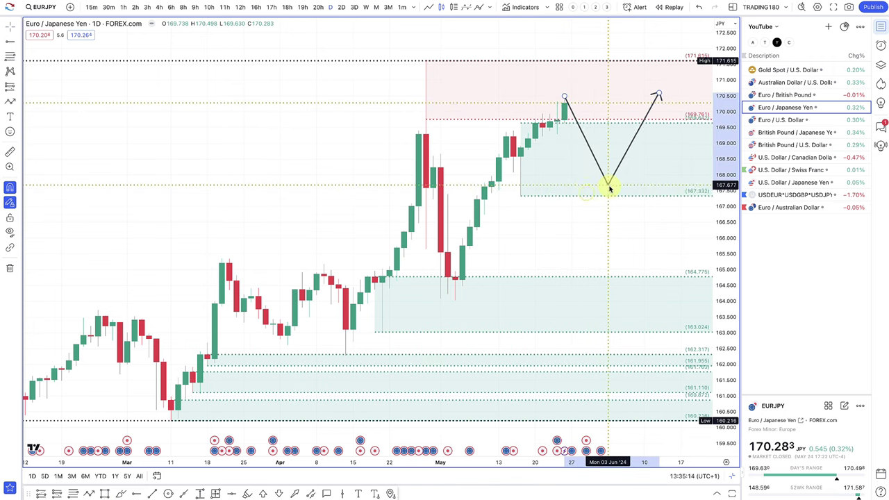
scroll(564, 105, up, 3)
scroll(555, 109, up, 3)
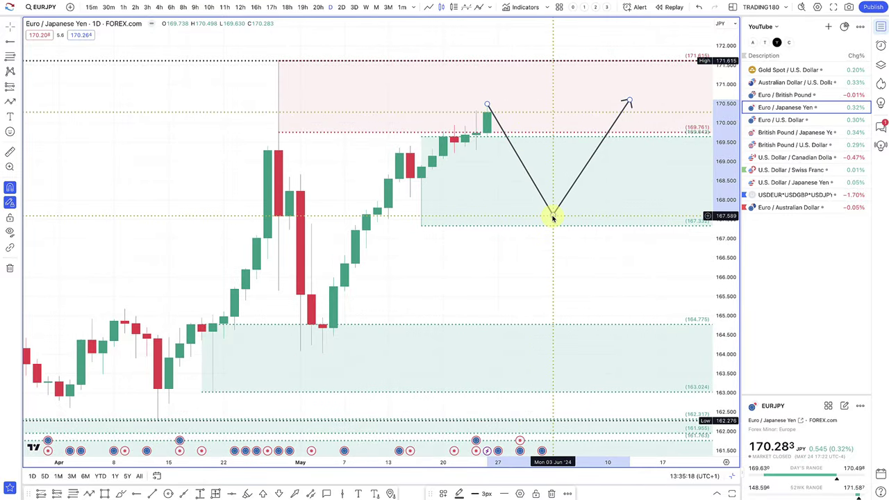
drag(553, 218, 553, 217)
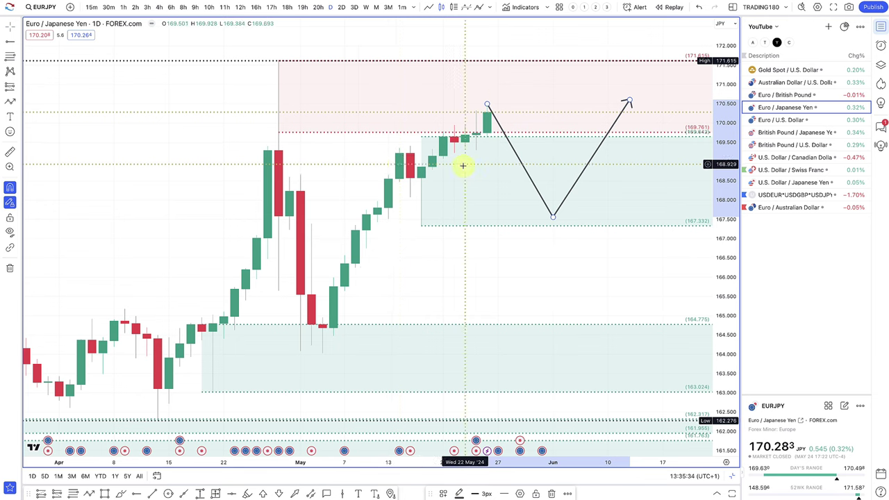
drag(537, 205, 532, 223)
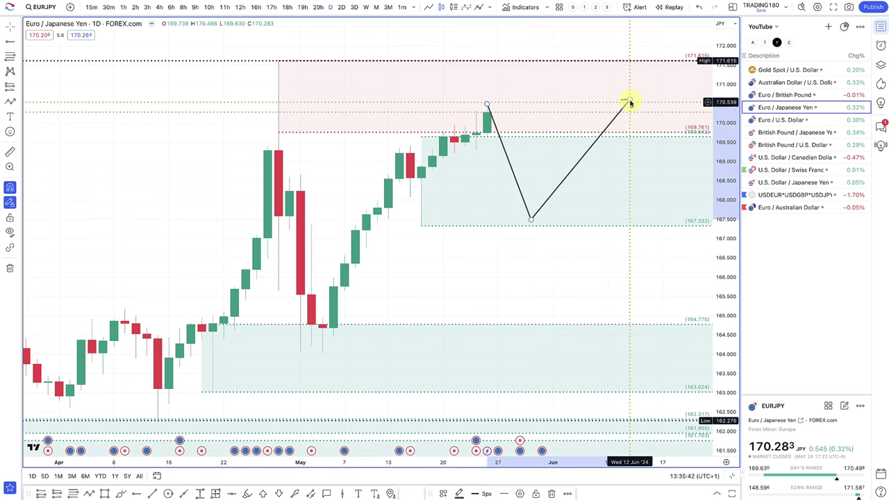
- Move the end of the EURJPY path's rebound deeper into the supply zone, to about 171.0 on 10 June
drag(631, 101, 608, 85)
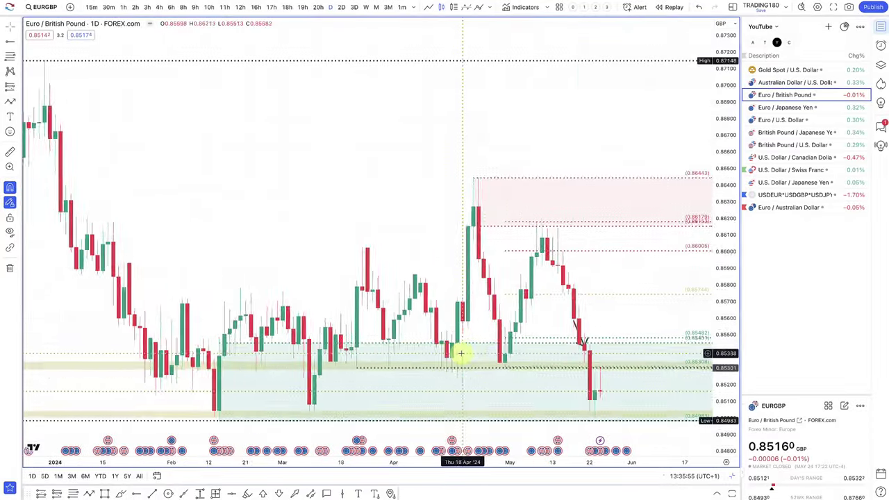
- On the EURGBP chart, lower the upper edge of the large demand zone to 0.85155
scroll(462, 353, up, 2)
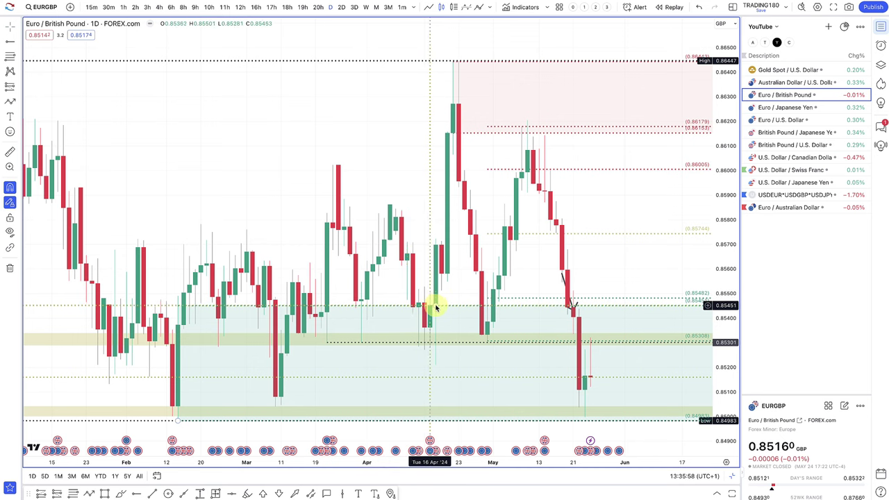
drag(436, 306, 327, 378)
scroll(357, 387, down, 4)
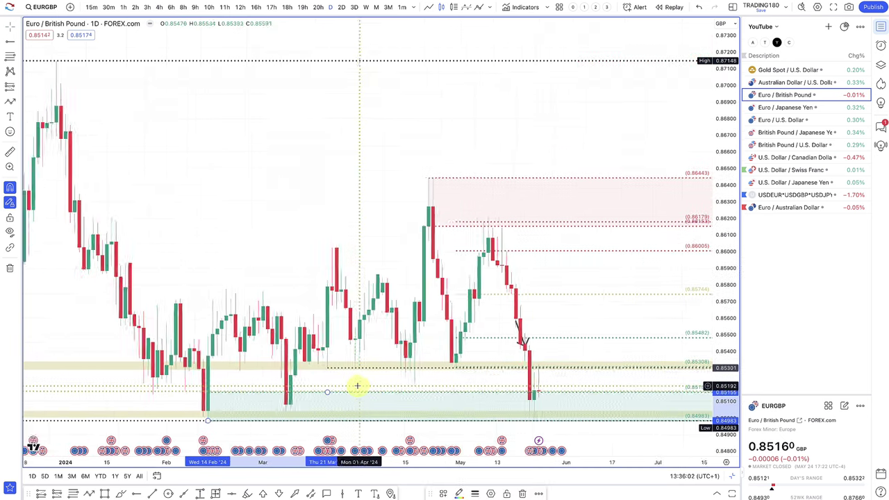
scroll(437, 312, down, 2)
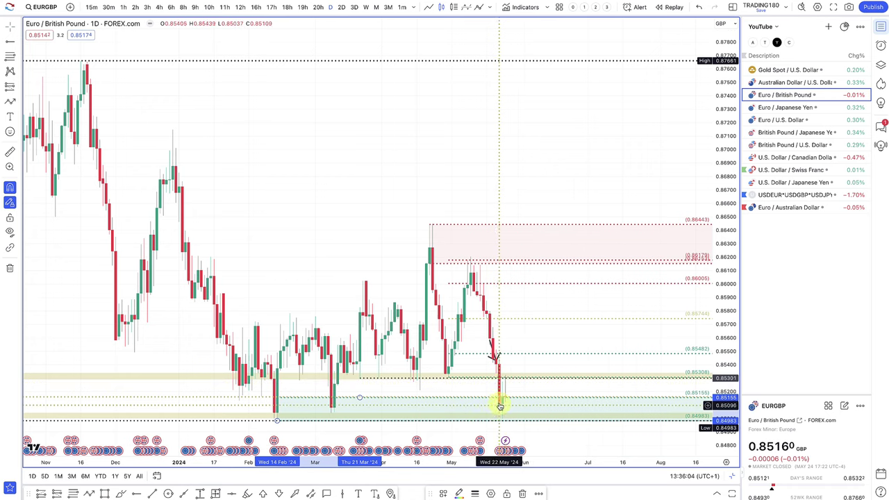
scroll(485, 401, down, 4)
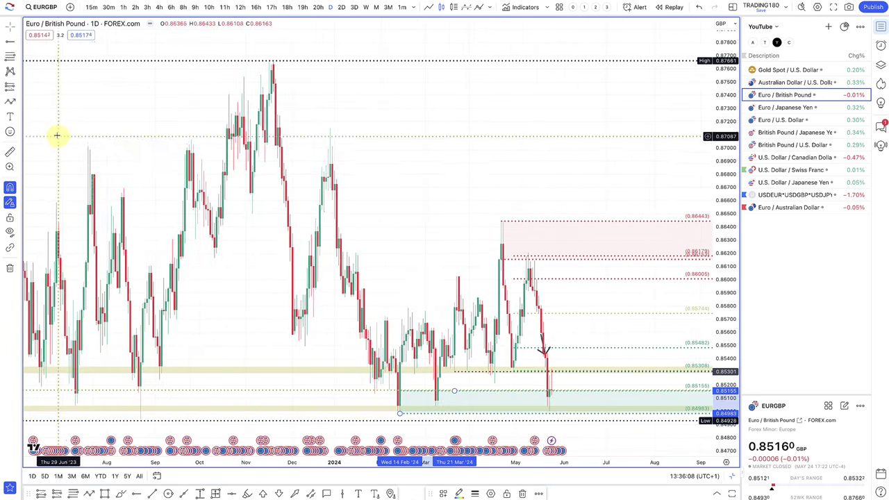
- Delete the olive band near 0.8530 and the old downward arrow from the EURGBP chart
click(88, 494)
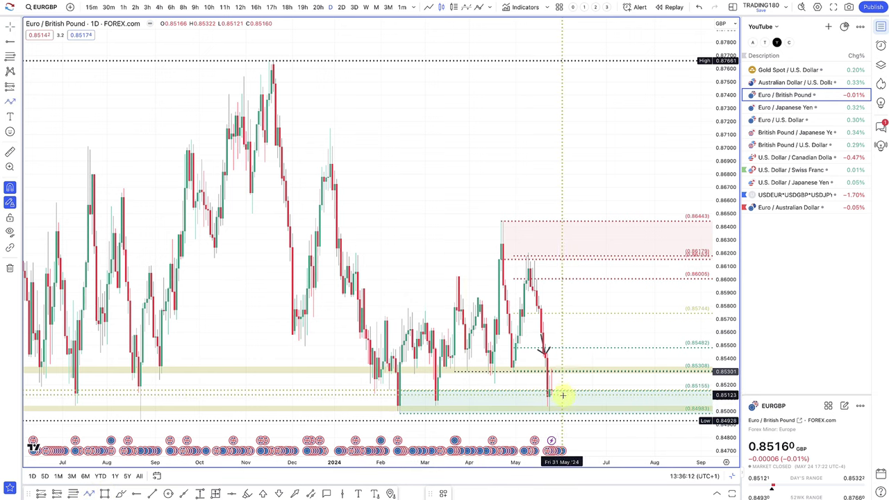
click(527, 369)
scroll(528, 368, up, 5)
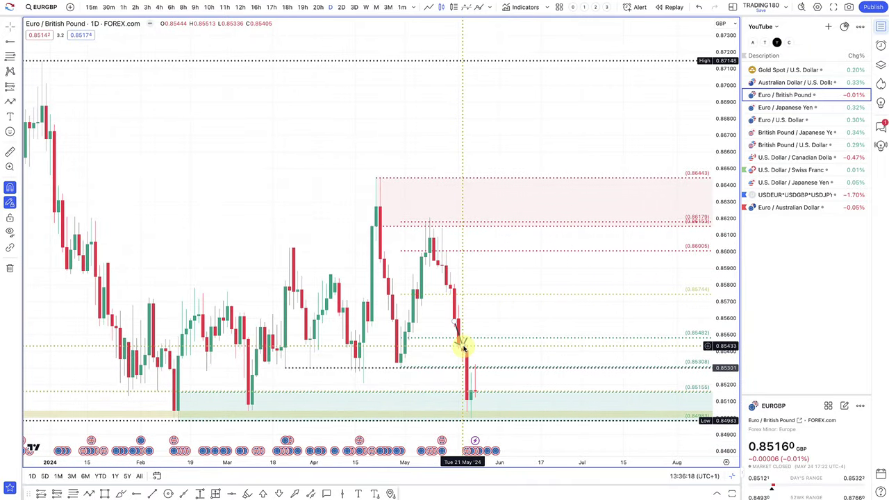
click(463, 347)
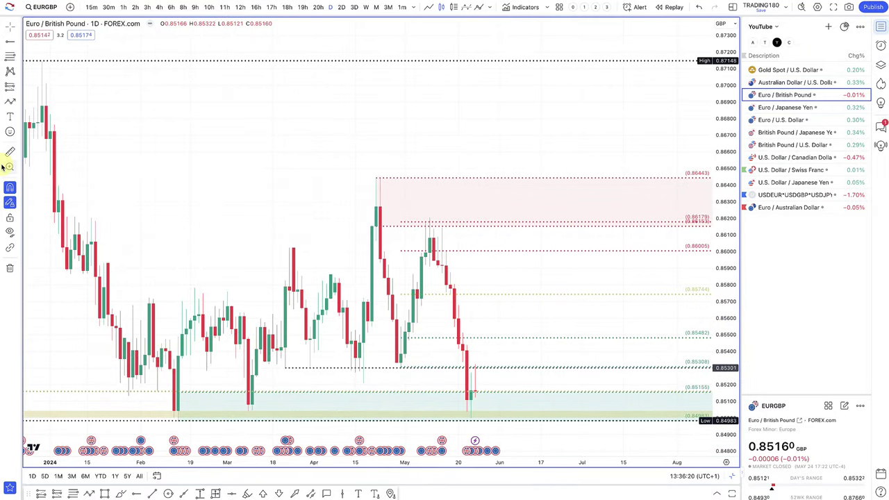
- Draw a projected EURGBP path from about 0.8520 on 27 May up to about 0.8551 on 3 June
click(10, 104)
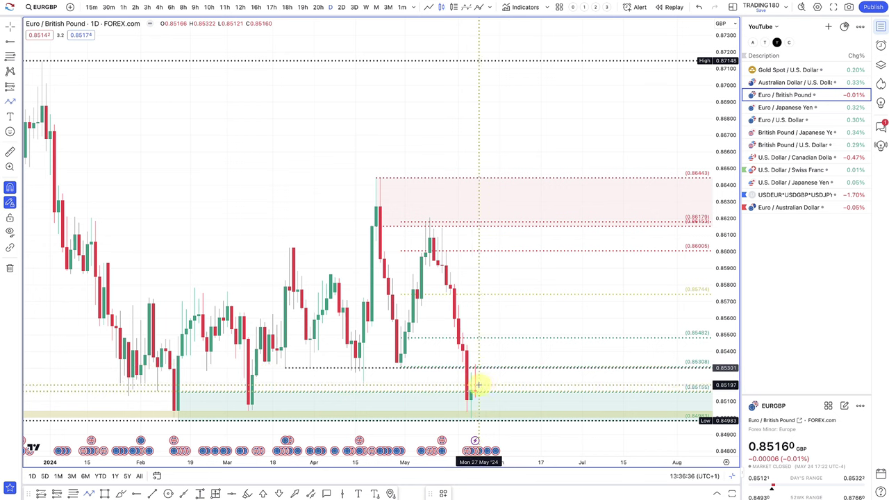
click(479, 385)
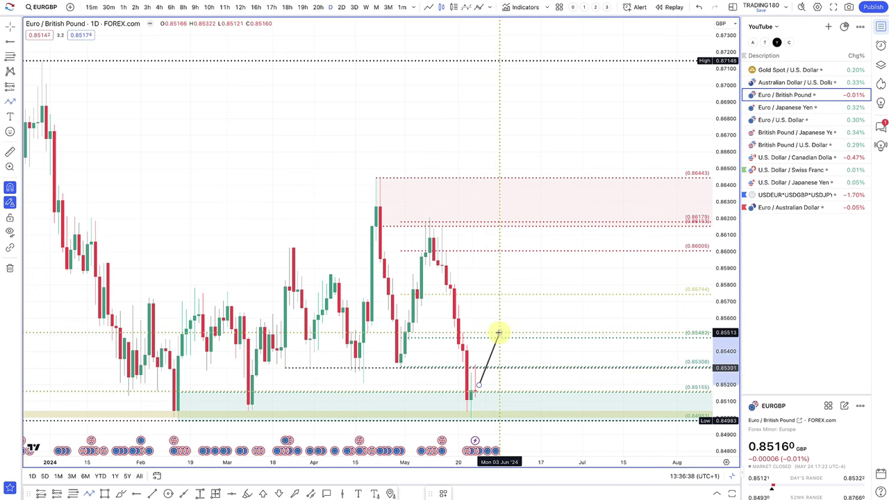
click(499, 333)
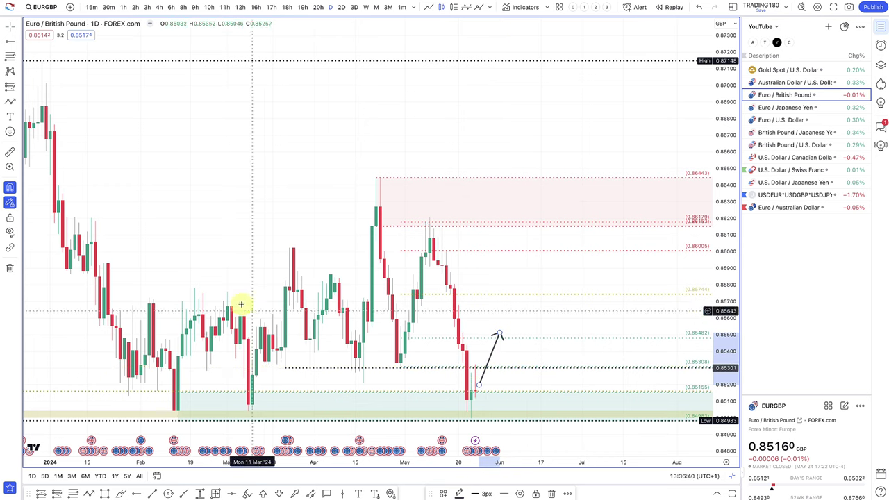
click(10, 101)
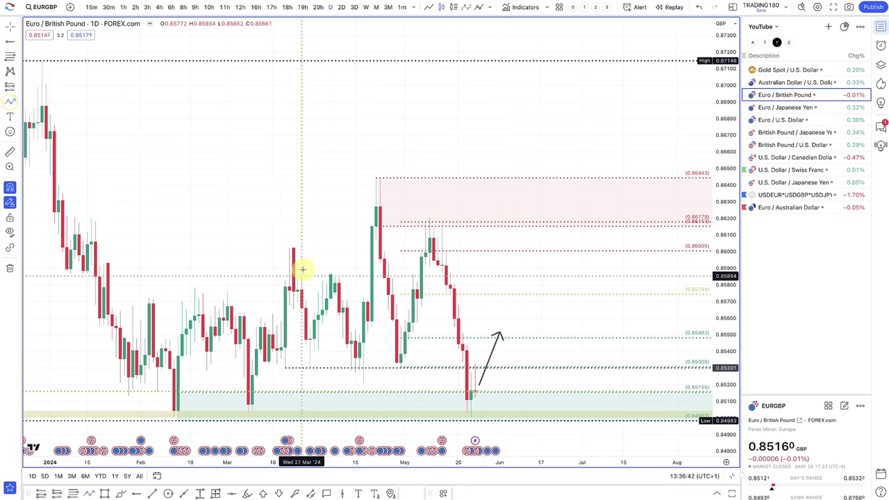
click(474, 393)
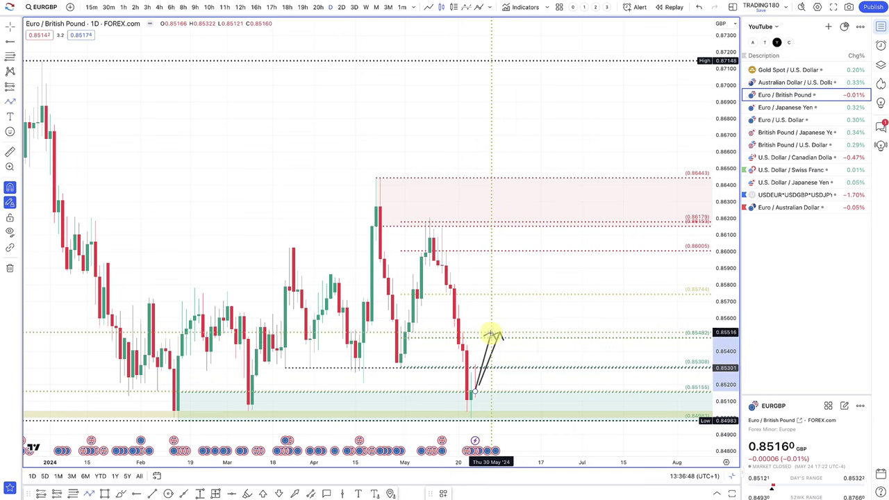
key(Escape)
- Set the EURGBP supply zone's lower edge to 0.85994 and move the projected path's end into the zone at about 0.8604 on 7 June
scroll(387, 268, down, 3)
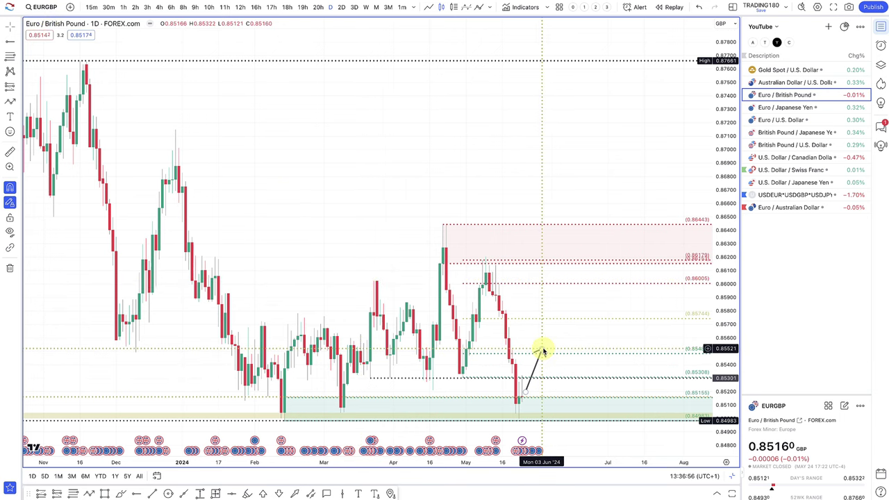
drag(543, 351, 539, 359)
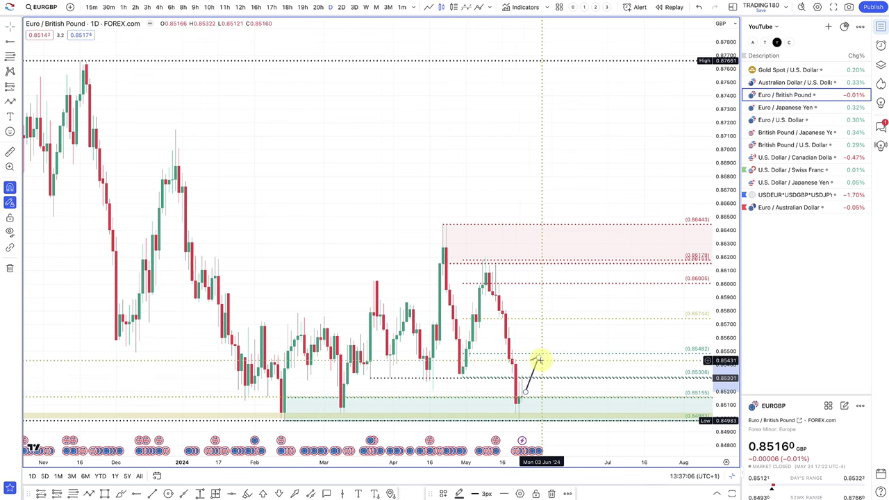
click(562, 298)
drag(444, 265, 485, 287)
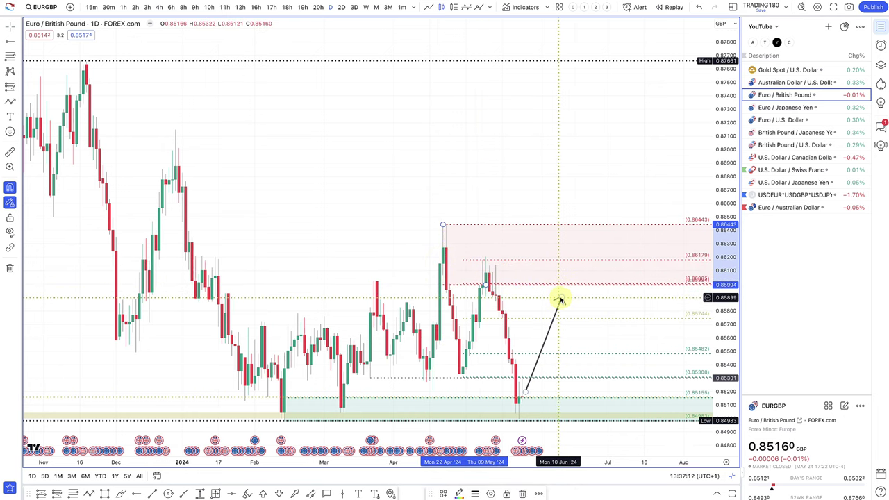
drag(561, 299, 556, 279)
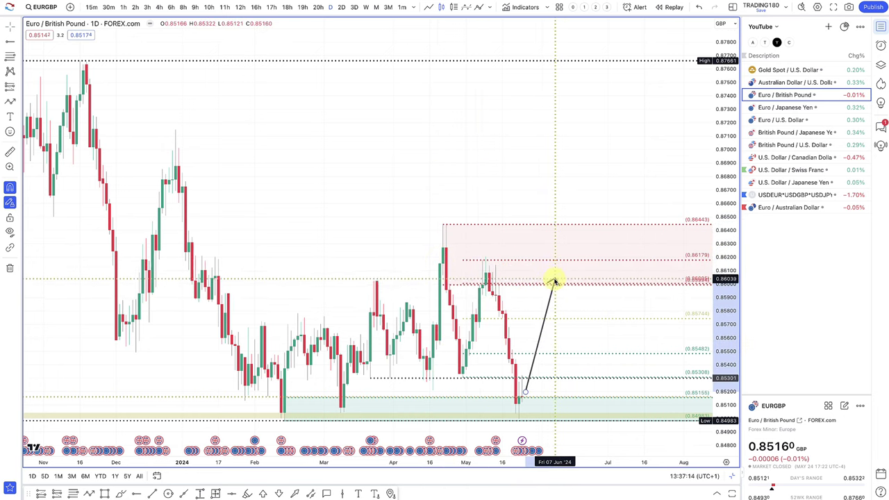
scroll(562, 289, up, 3)
scroll(536, 282, up, 5)
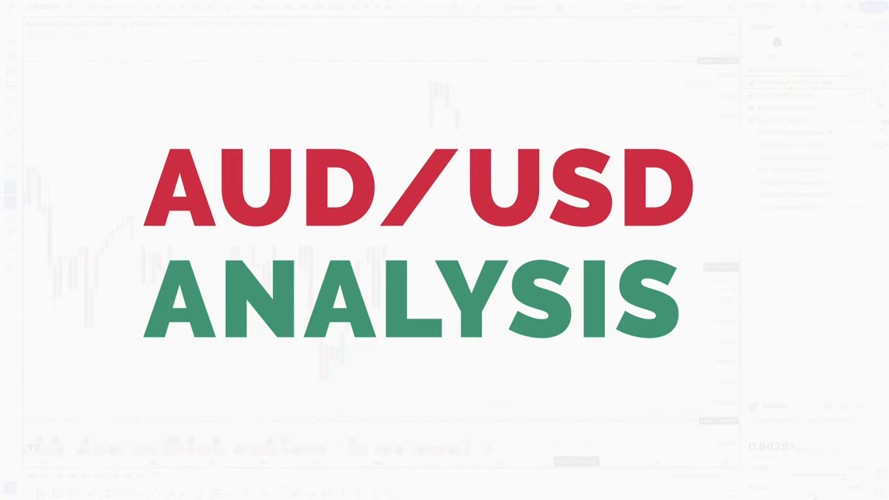
- On the AUDUSD chart, draw a projected path from the 24 May close up into the supply zone at about 0.6703 on 31 May
scroll(476, 238, down, 5)
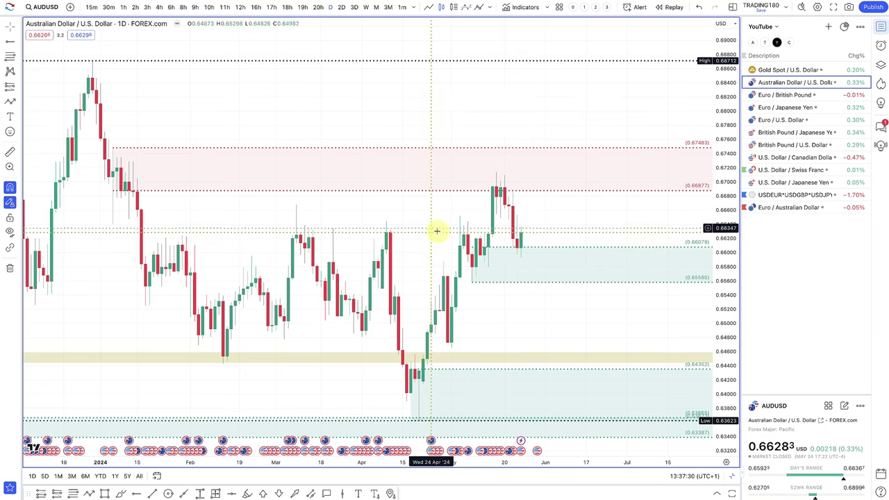
scroll(525, 259, up, 2)
scroll(526, 260, up, 1)
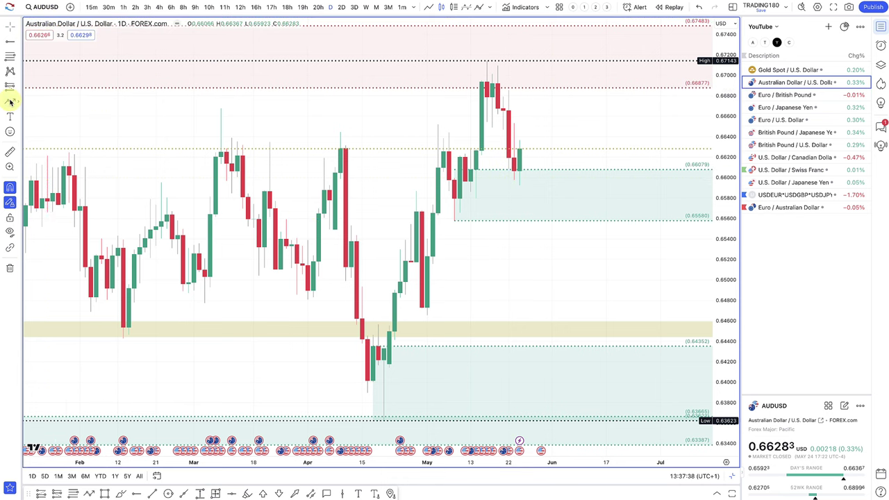
scroll(550, 187, down, 3)
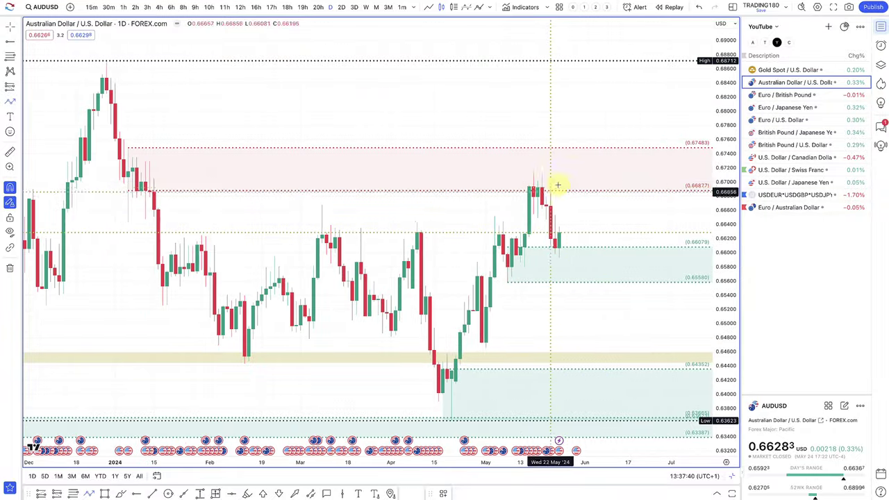
drag(558, 230, 587, 184)
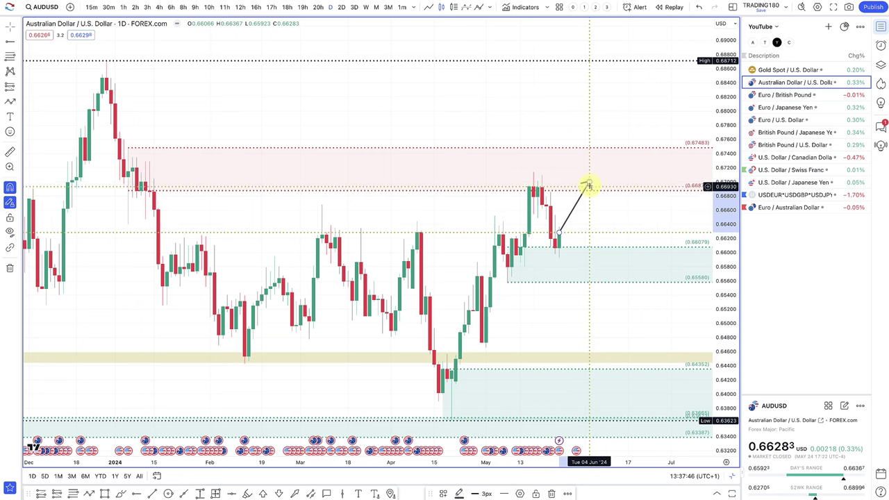
drag(590, 185, 582, 182)
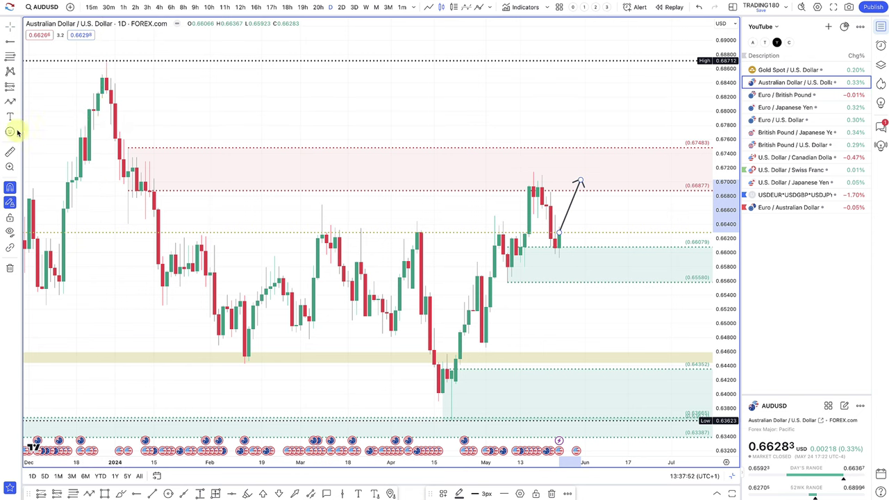
- Draw a second AUDUSD path from the first path's tip down to about 0.655 on 12 June
click(10, 102)
drag(578, 186, 614, 284)
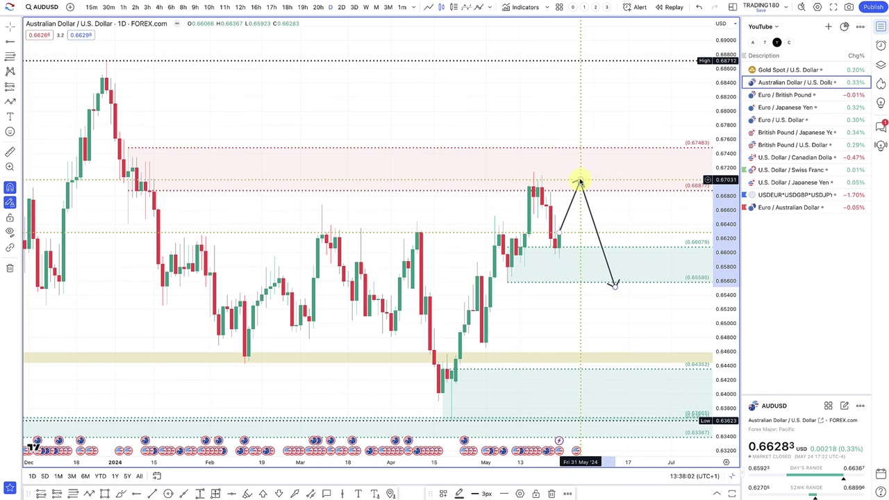
- Reshape the AUDUSD paths to fall into the demand zone at about 0.6567 on 29 May, then rise to about 0.6735 on 17 June
drag(577, 188, 571, 275)
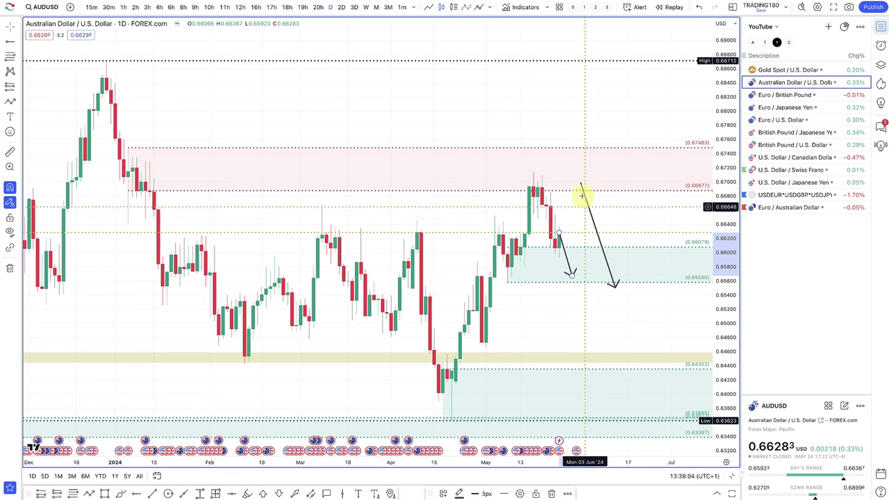
drag(582, 188, 627, 158)
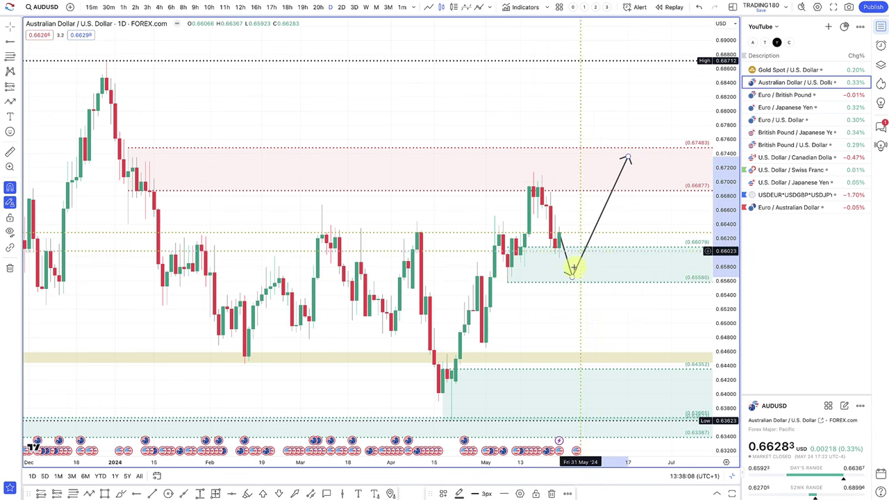
scroll(572, 256, up, 5)
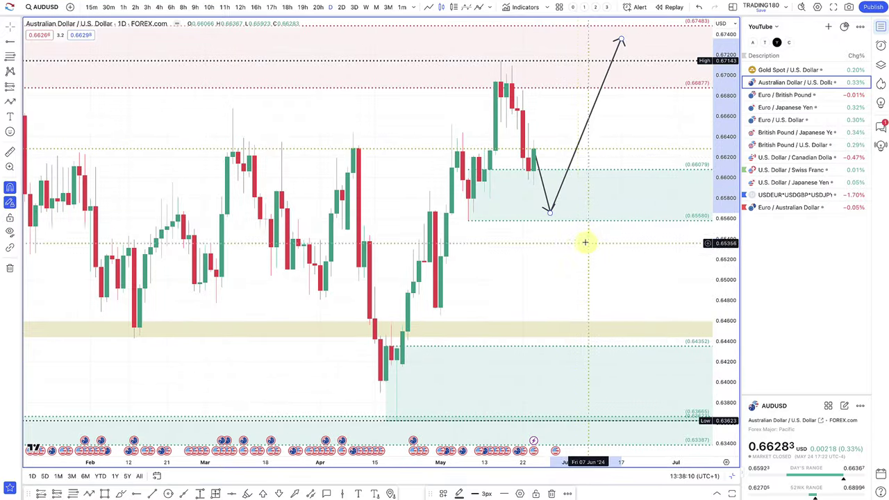
scroll(557, 223, down, 5)
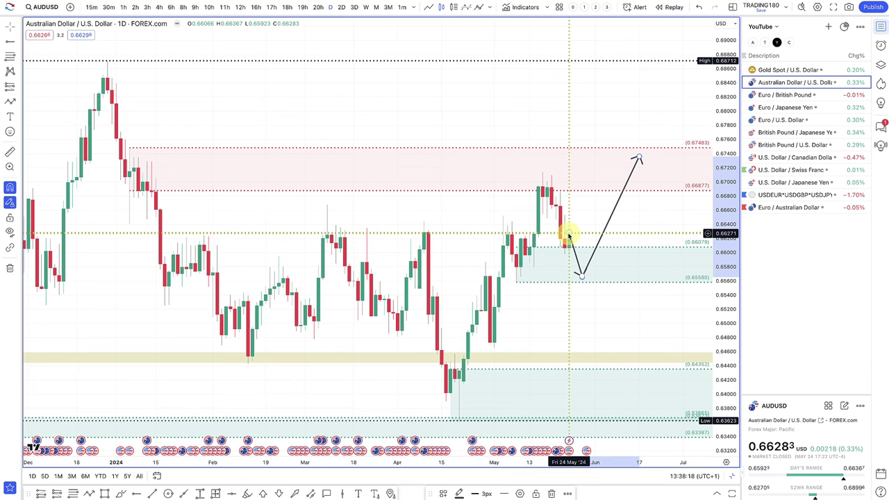
- On the gold chart, trace the swings from about 2,157 on 22 March through the 2,431.55 high and about 2,285 on 2 May to the 2,450.09 high
click(776, 72)
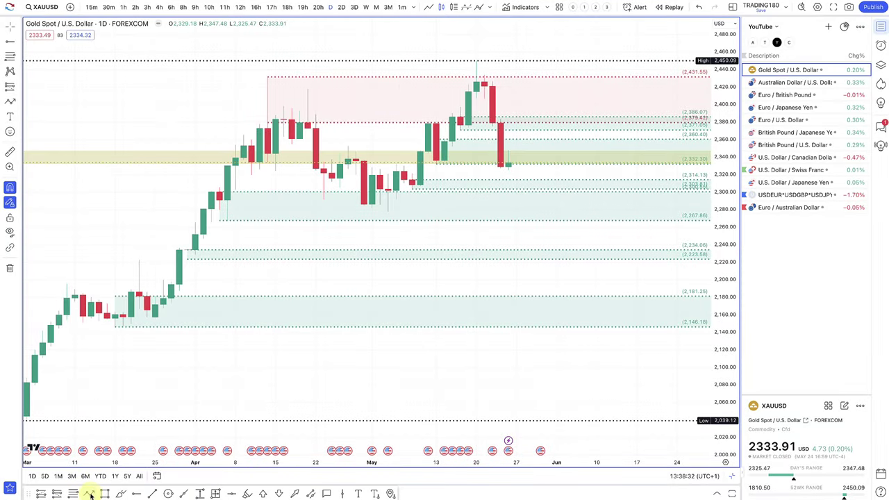
click(147, 317)
mouse_move(203, 258)
mouse_down()
mouse_move(269, 85)
mouse_move(265, 72)
mouse_up()
drag(310, 129, 477, 61)
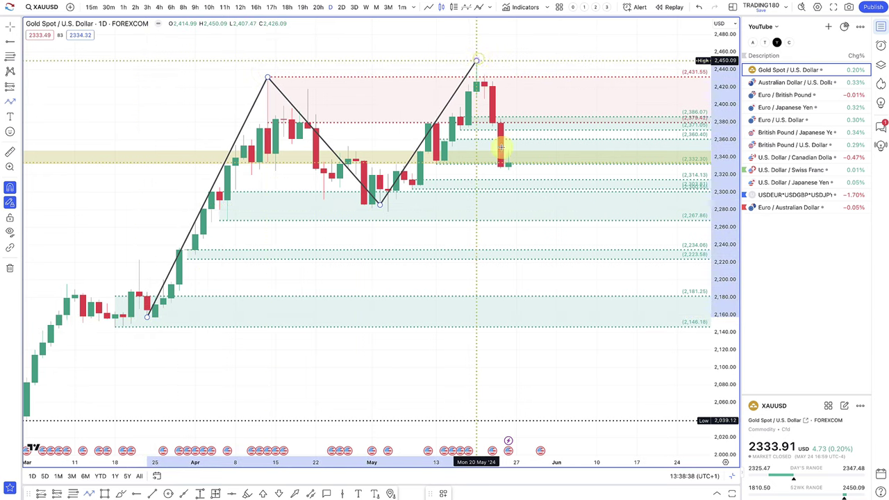
drag(501, 148, 508, 187)
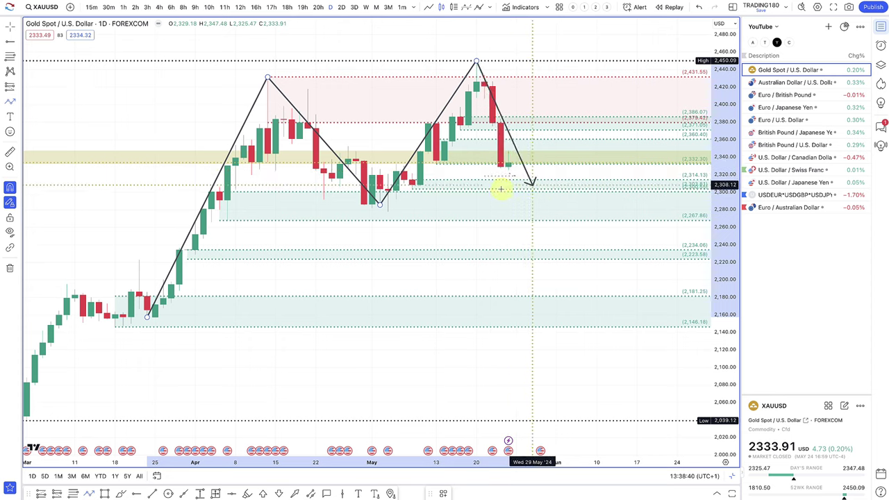
key(Escape)
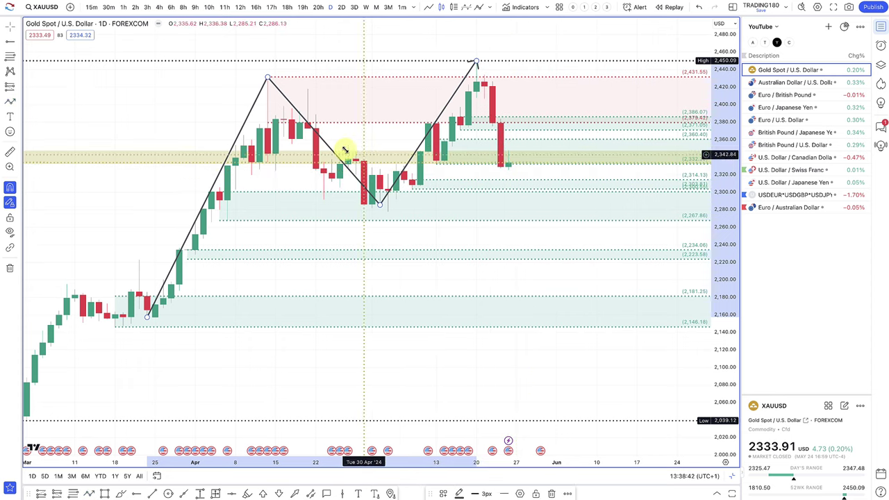
- Switch to Discord and open the gold-silver channel to read the latest post on gold positioning
key(alt+Tab)
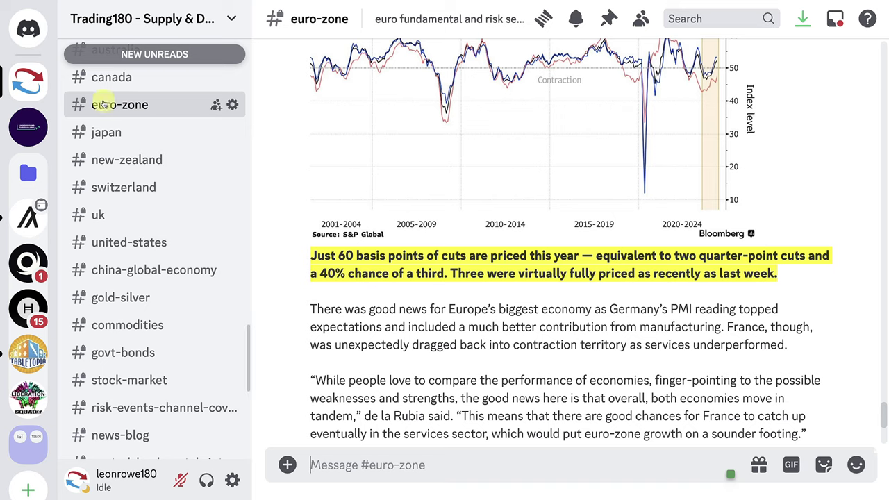
scroll(135, 351, down, 3)
scroll(133, 344, up, 3)
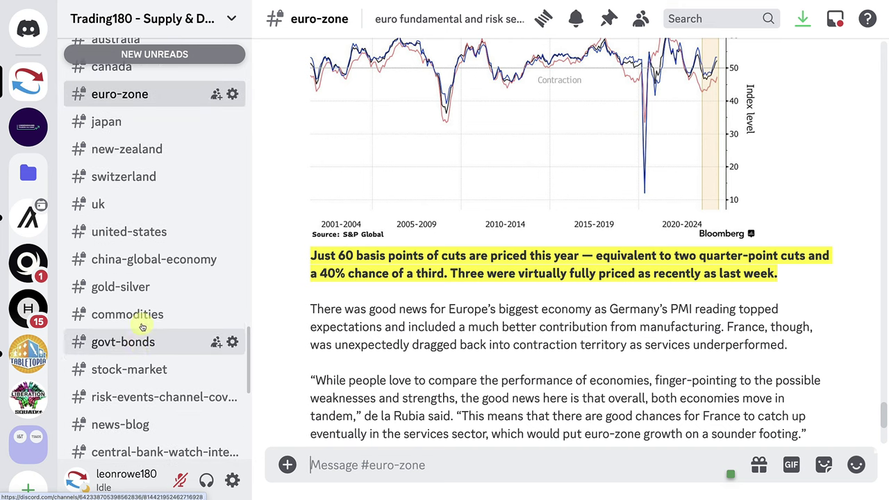
click(122, 292)
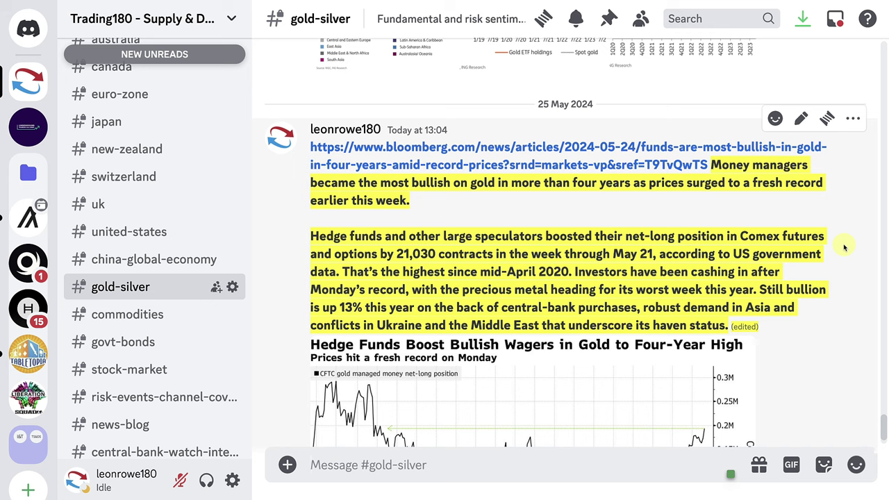
- Read the rest of the gold-silver post and enlarge its chart of CFTC managed money net-long positions in gold
mouse_move(784, 241)
scroll(854, 332, down, 5)
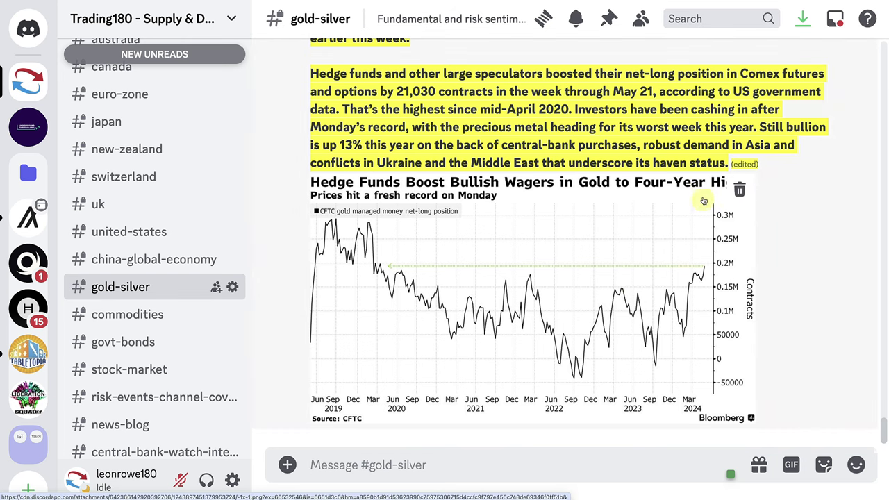
click(670, 252)
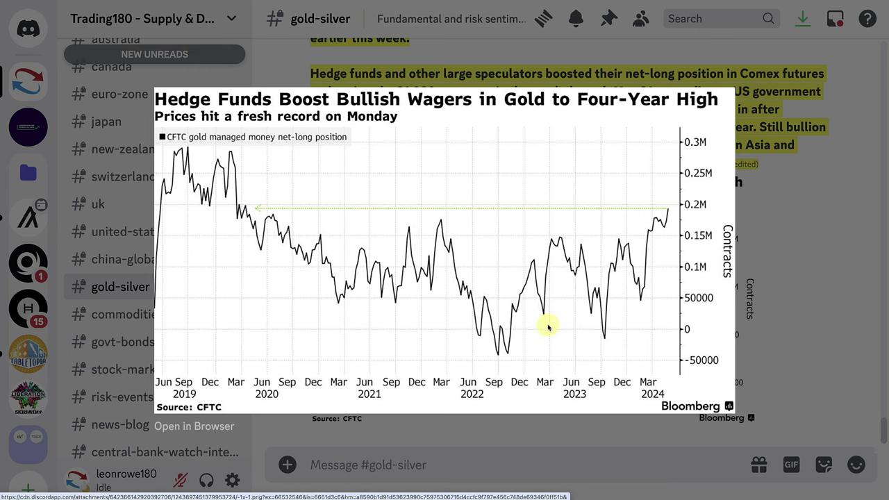
click(837, 344)
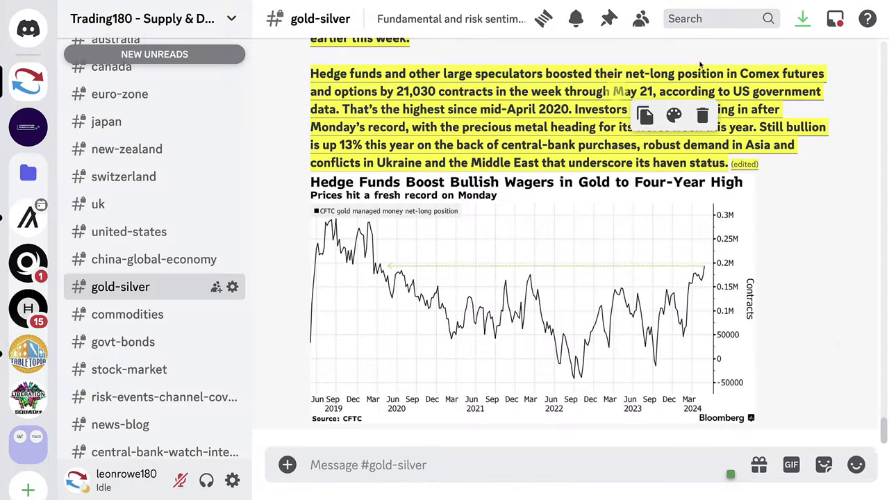
mouse_move(560, 113)
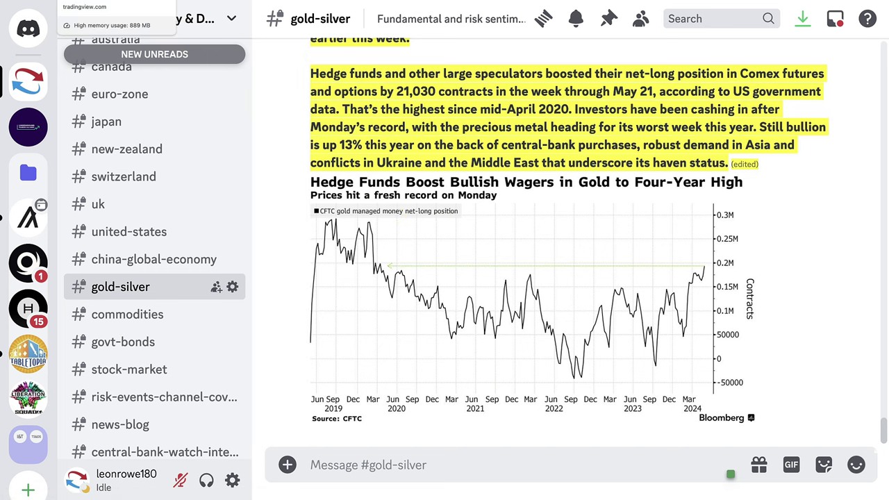
- Switch to TradingView and circle gold's 2,450.09 high and early-May low freehand, undoing the extra stroke joining them
click(84, 4)
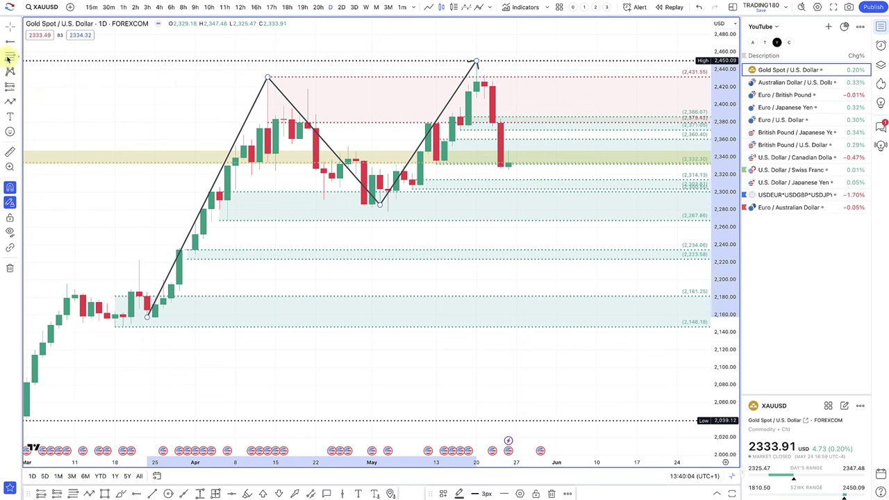
click(120, 494)
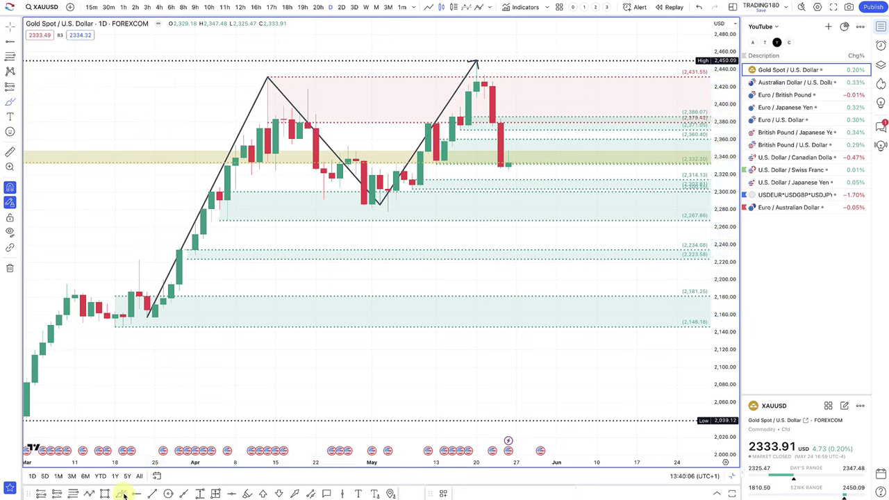
mouse_move(478, 62)
mouse_down()
mouse_move(462, 70)
mouse_move(460, 46)
mouse_up()
mouse_move(396, 201)
mouse_down()
mouse_move(361, 228)
mouse_move(399, 201)
mouse_move(363, 211)
mouse_move(487, 43)
mouse_move(484, 59)
mouse_move(480, 53)
mouse_up()
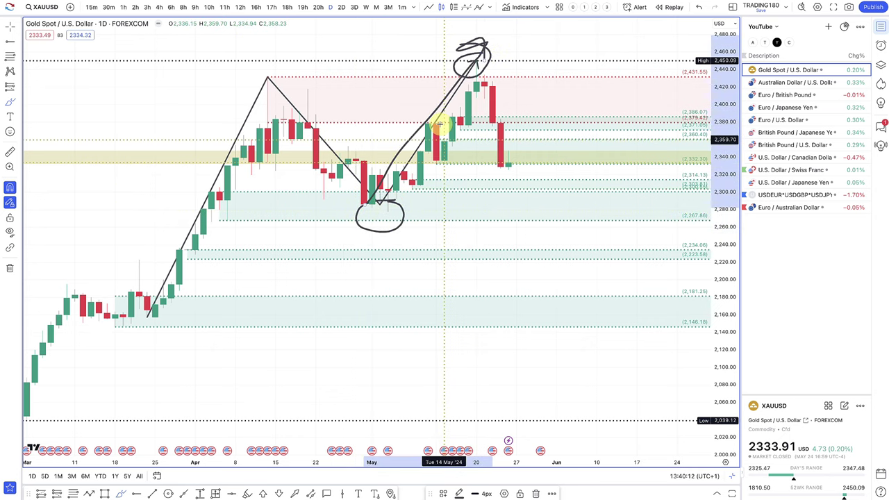
key(ctrl+z)
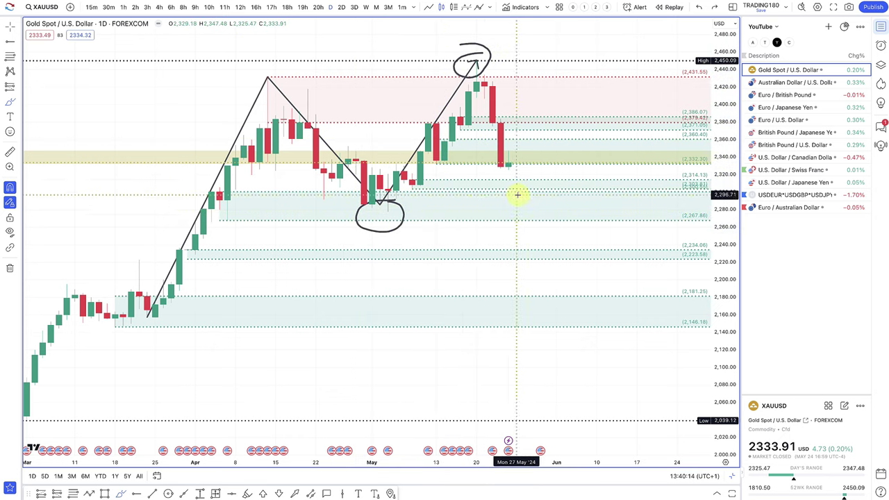
- Sketch freehand circles around the latest gold candle and the demand zone near 2,295, with a path dipping into the zone and rebounding
mouse_move(535, 180)
mouse_down()
mouse_move(511, 194)
mouse_move(555, 196)
mouse_move(518, 179)
mouse_up()
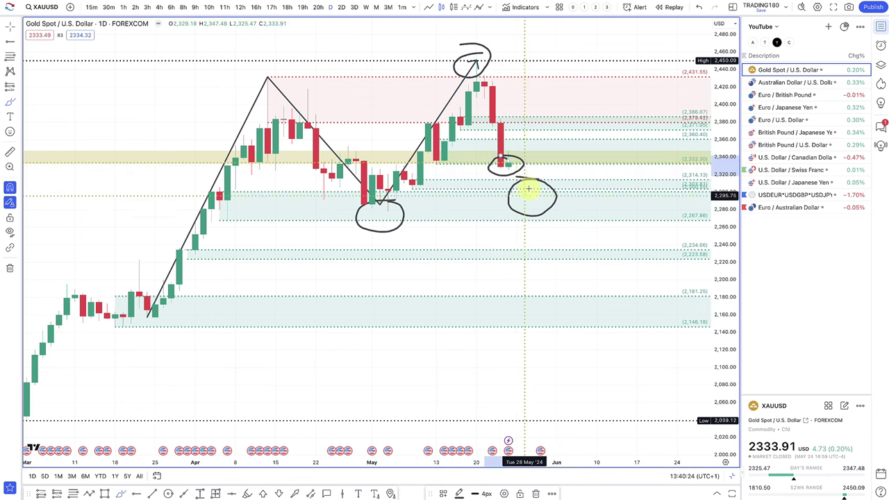
mouse_move(508, 165)
mouse_down()
mouse_move(530, 195)
mouse_move(566, 157)
mouse_move(571, 168)
mouse_up()
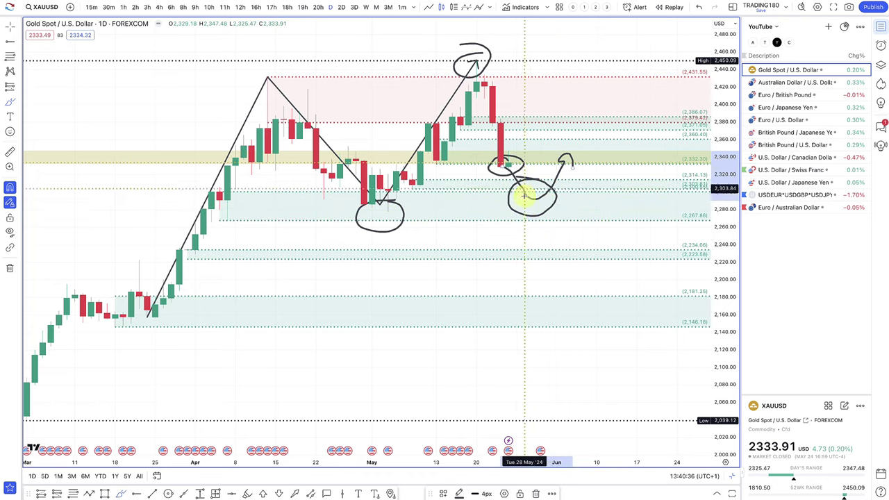
scroll(564, 261, down, 1)
scroll(564, 259, up, 3)
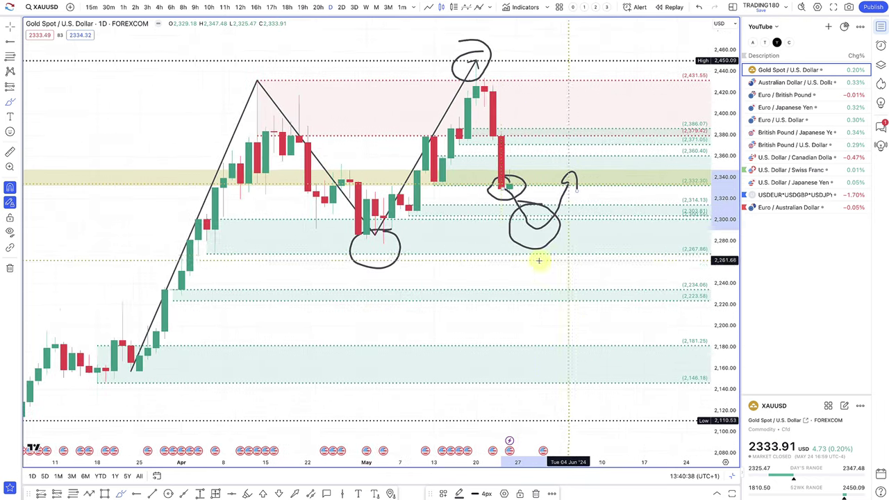
scroll(497, 255, up, 1)
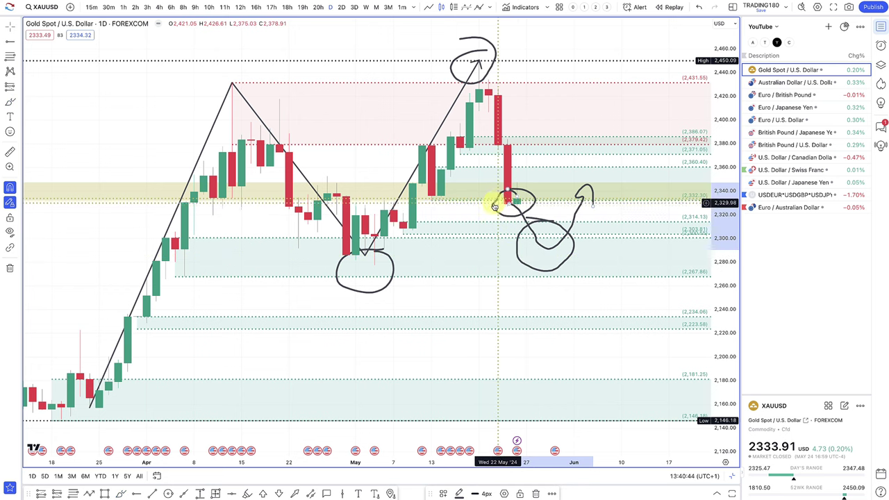
- Remove the freehand path and both circles around the latest candle and the demand zone beneath it
key(ctrl+z)
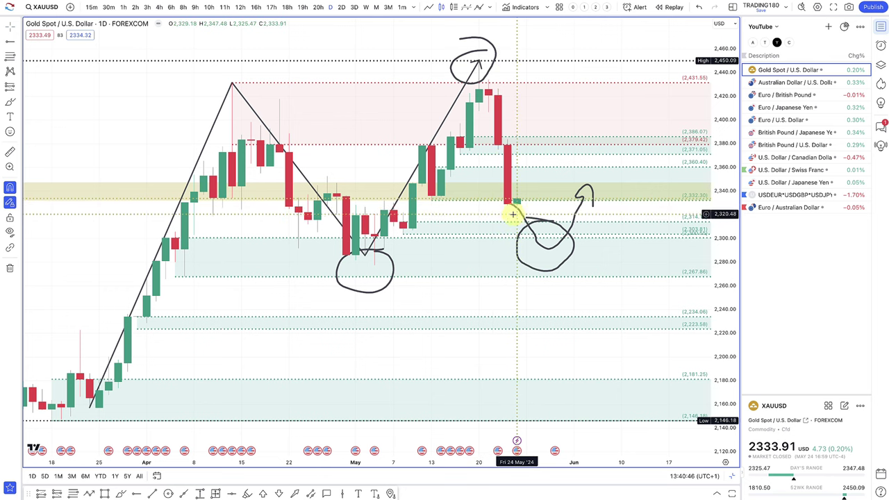
key(ctrl+z)
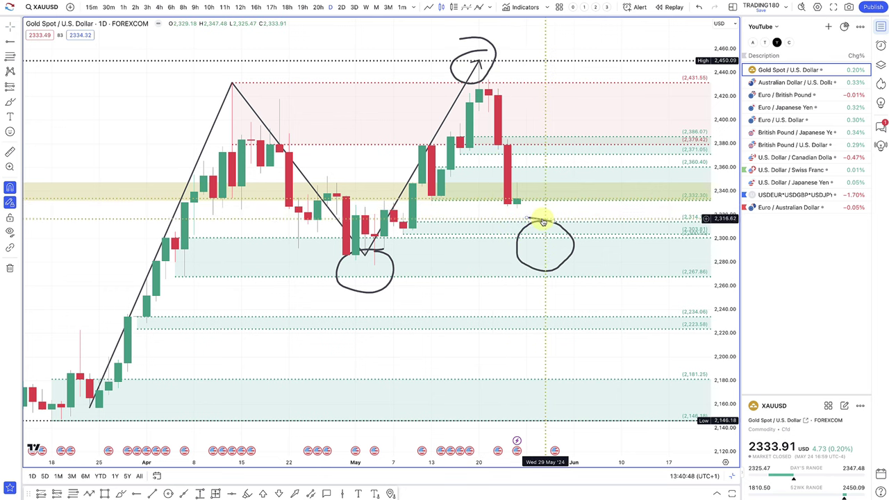
key(ctrl+z)
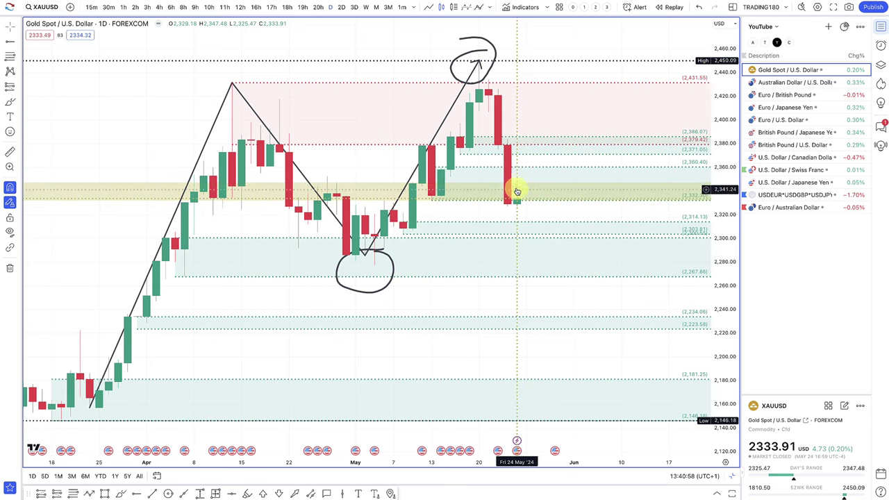
- Delete the 2,386.07–2,371.05 demand zone and the freehand circle around the early-May low
click(527, 157)
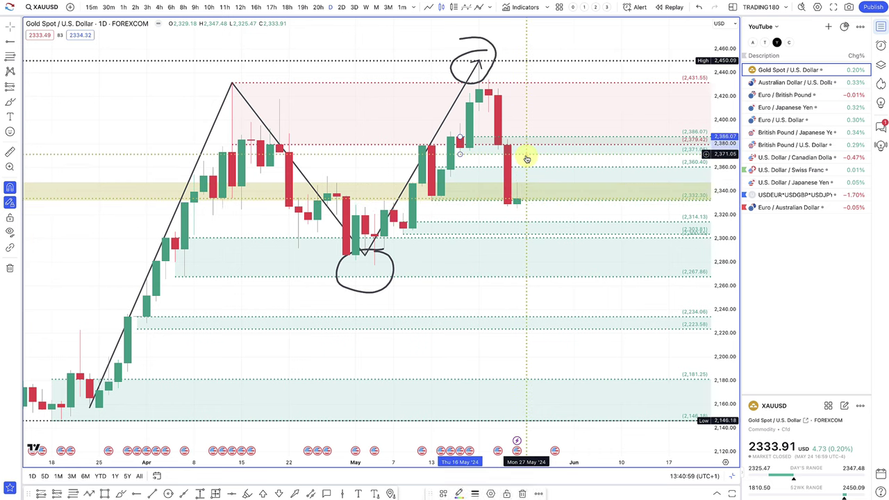
key(Delete)
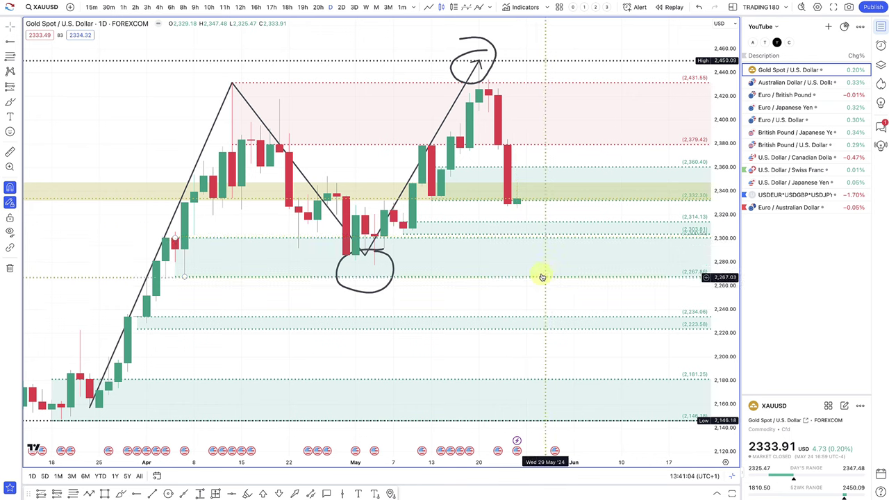
click(387, 258)
key(Delete)
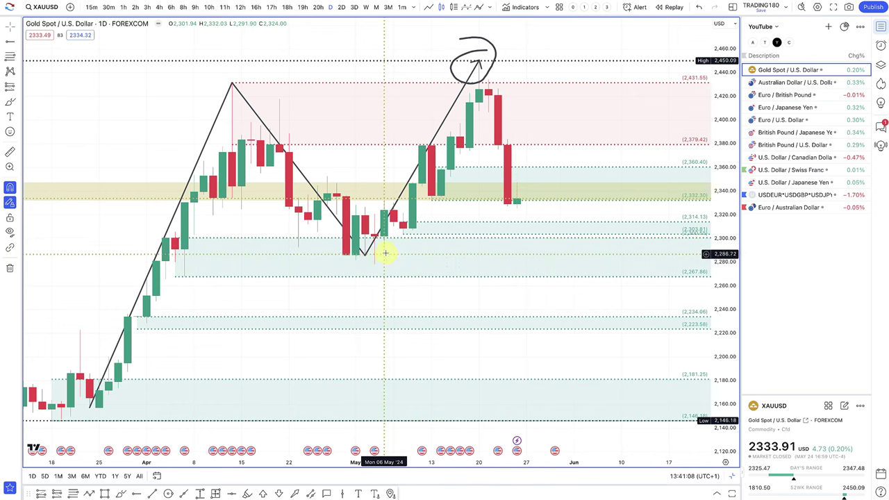
- Draw a projected path from the 24 May candle down to about 2,289 on 28 May, then up to about 2,388 on 6 June
scroll(421, 283, down, 4)
scroll(520, 229, up, 2)
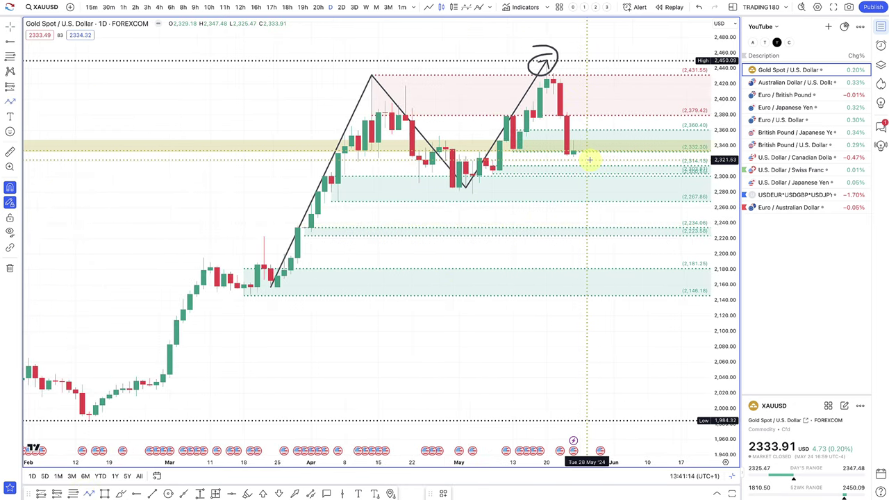
drag(573, 153, 583, 179)
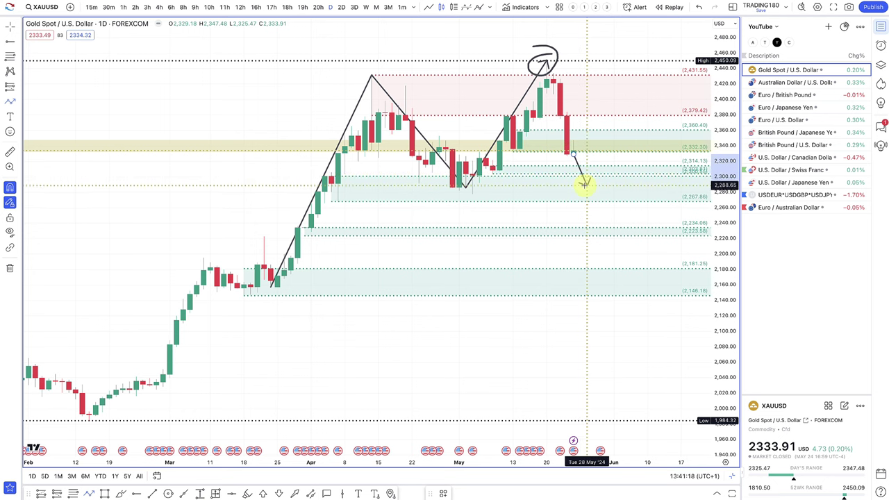
mouse_move(584, 184)
mouse_down()
mouse_move(584, 172)
mouse_move(584, 187)
mouse_up()
click(585, 184)
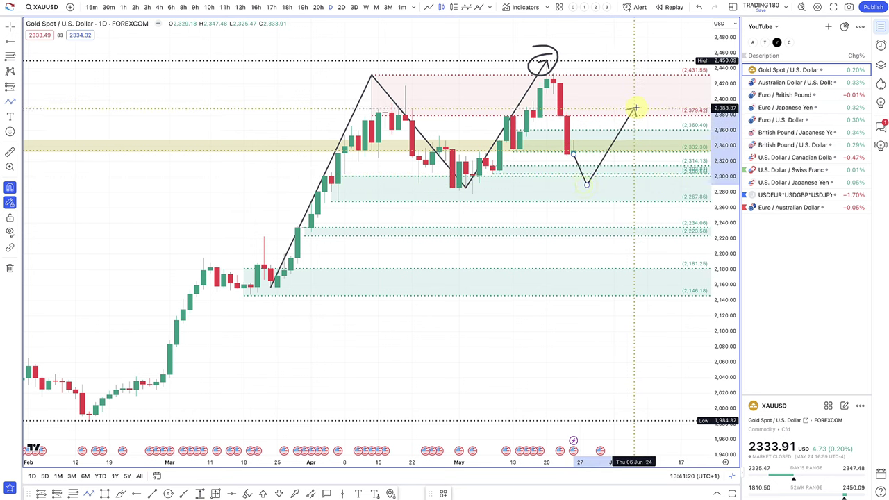
double_click(636, 107)
scroll(578, 179, down, 3)
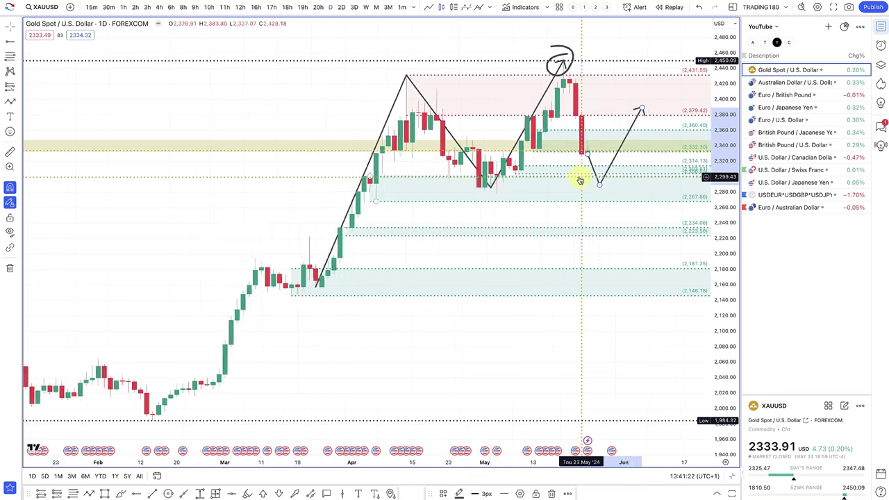
- Lower the projected path's 28 May turning point to about 2,283, and further to about 2,229 inside the 2,234.06–2,223.58 demand zone
scroll(608, 193, up, 5)
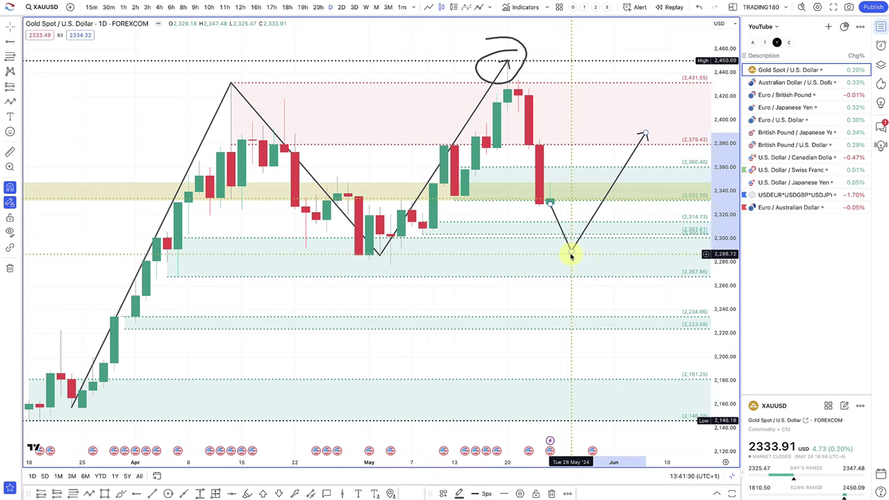
drag(571, 254, 572, 260)
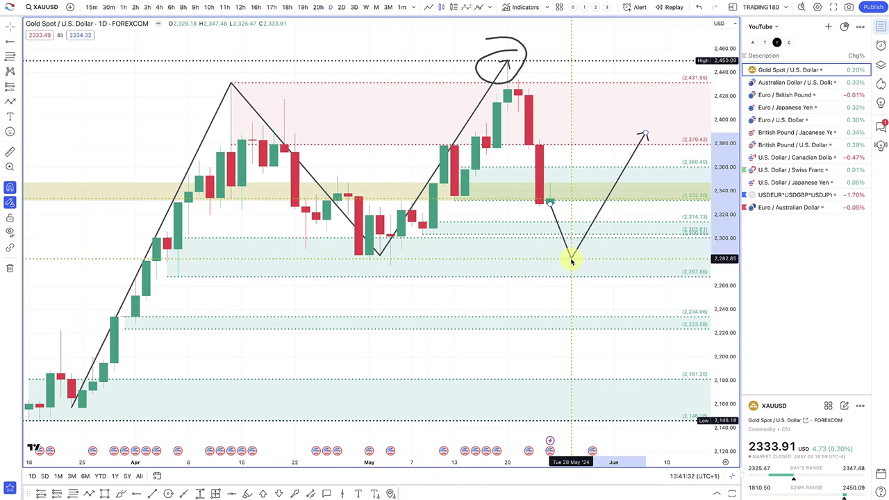
scroll(566, 316, down, 2)
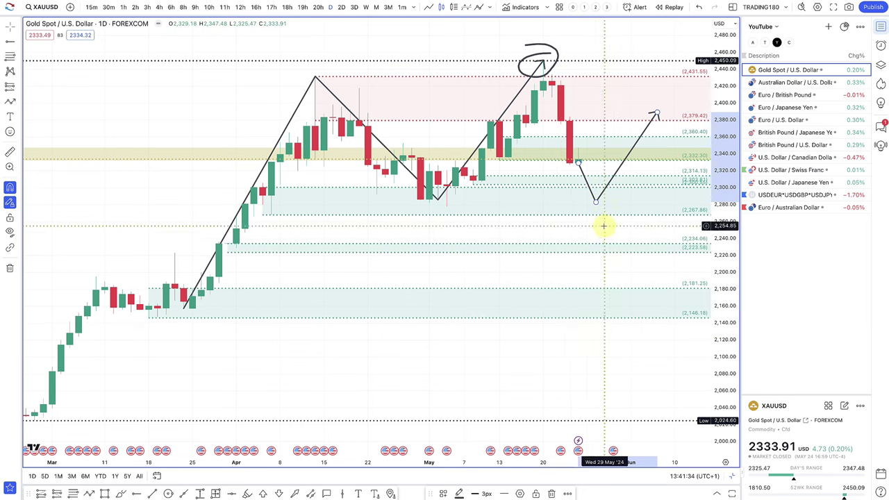
drag(596, 209, 596, 249)
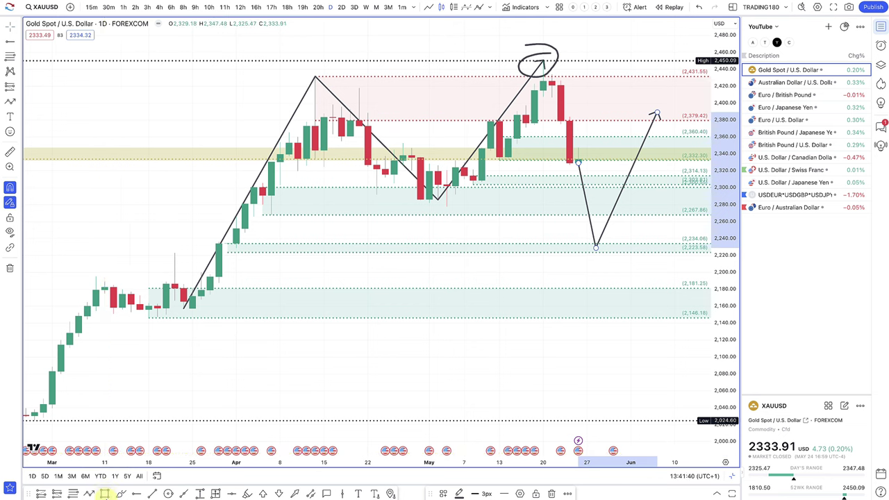
- Mark a horizontal price band from 2,227.77 to 2,220.38 with a rectangle anchored at 8 March
click(104, 494)
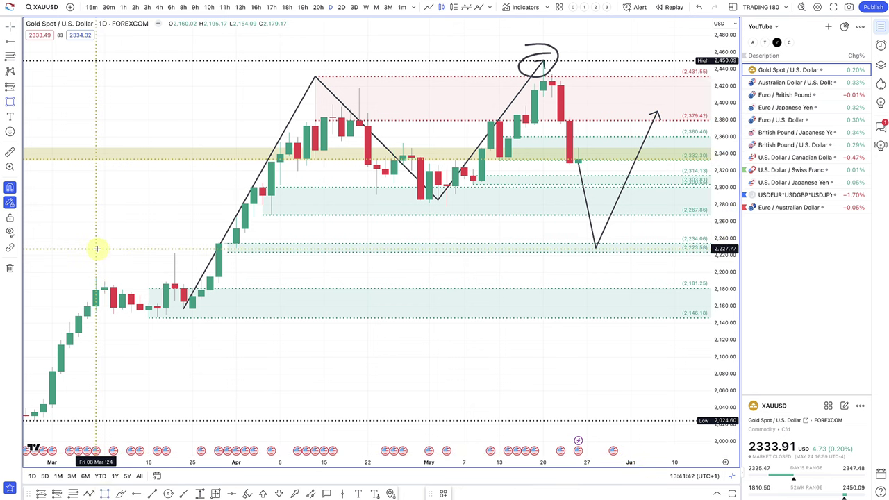
click(98, 249)
click(95, 254)
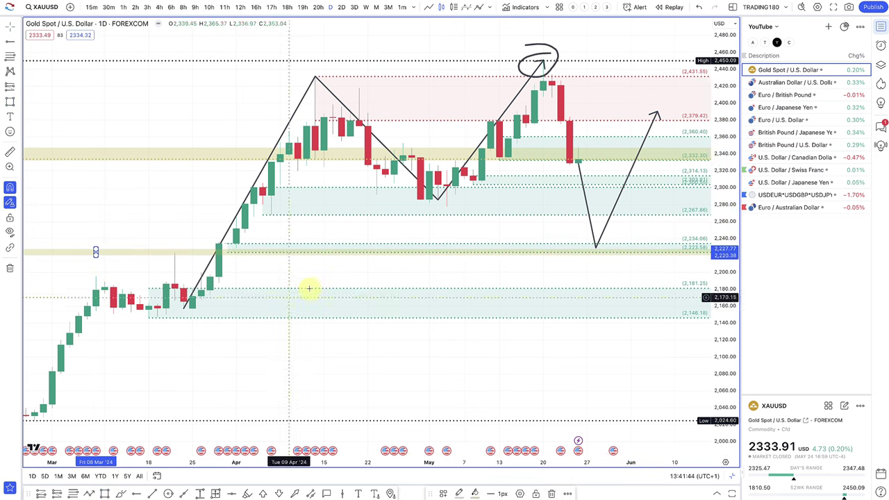
right_click(342, 197)
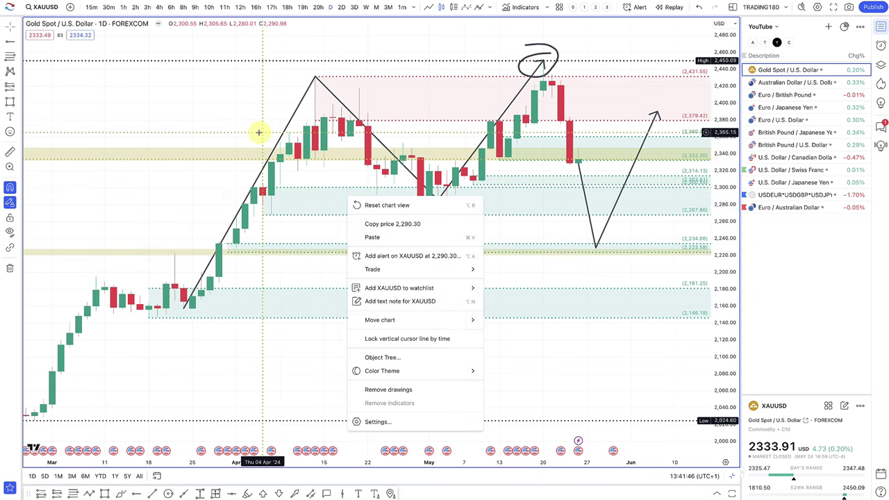